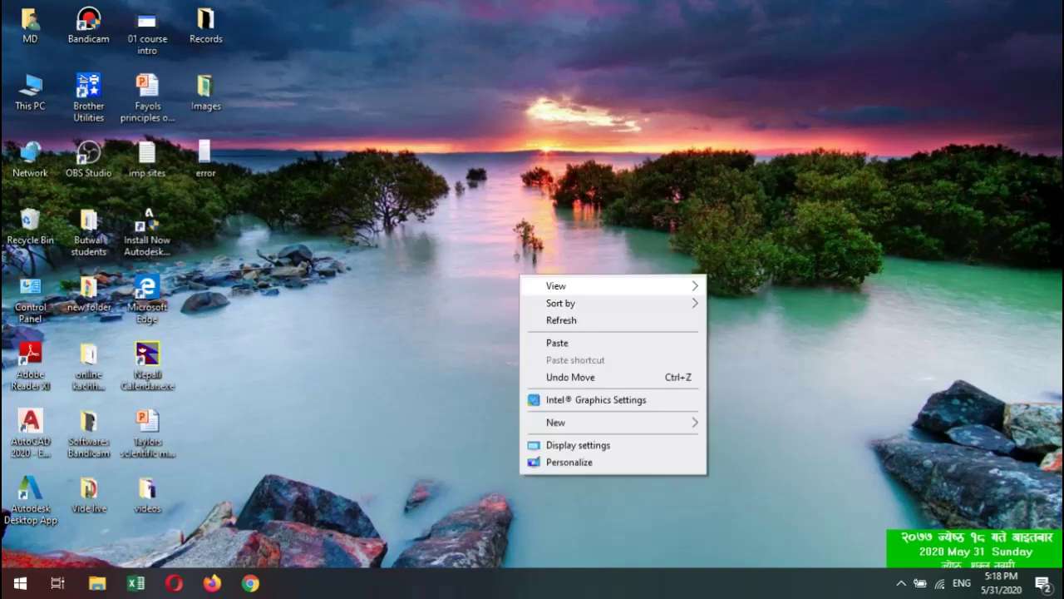
# Refresh the Windows desktop from its right-click menu so the icons reload.
pyautogui.click(561, 319)
pyautogui.rightClick(508, 291)
pyautogui.click(549, 335)
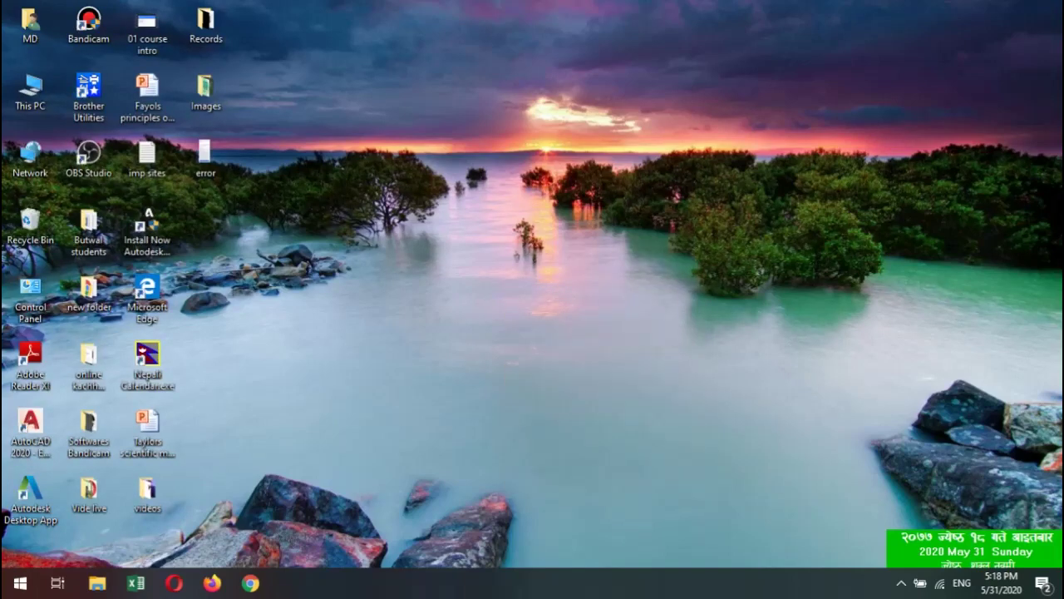
# Launch Chrome in a new window and load onlinekachhya.com.
pyautogui.click(250, 583)
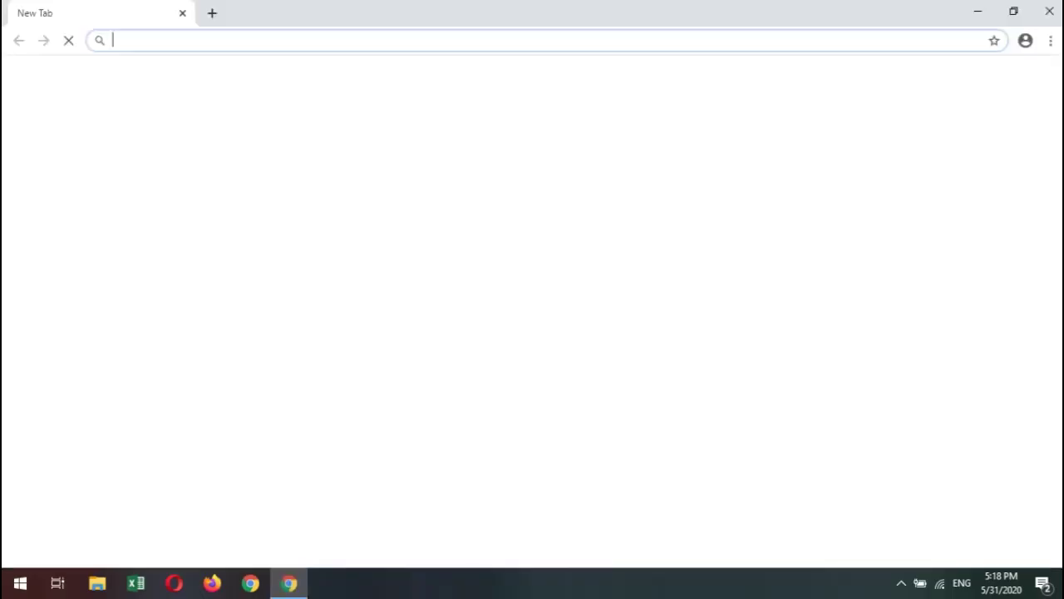
pyautogui.write('o')
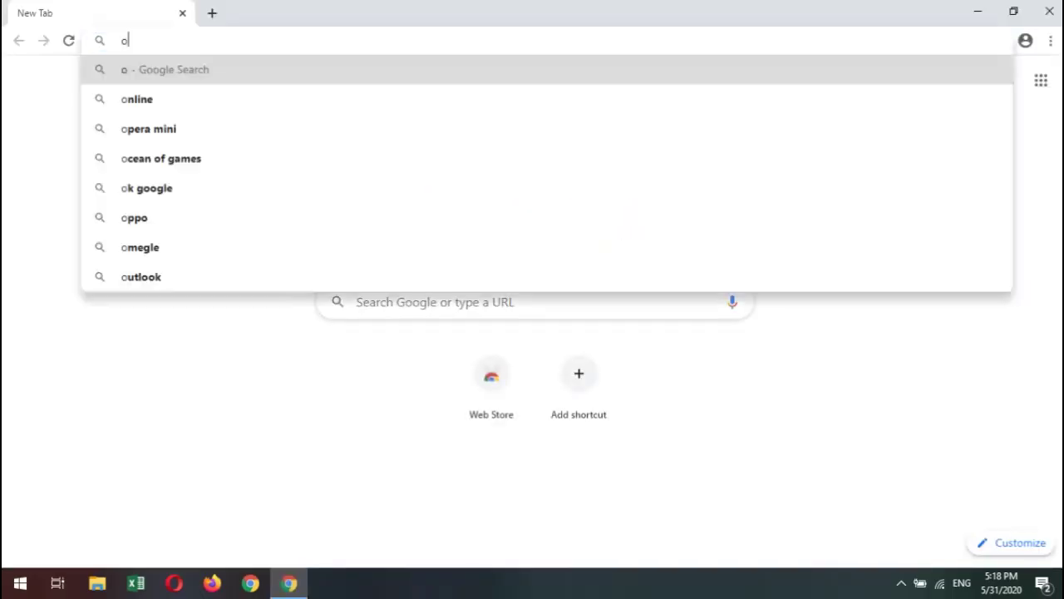
pyautogui.write('nlineka')
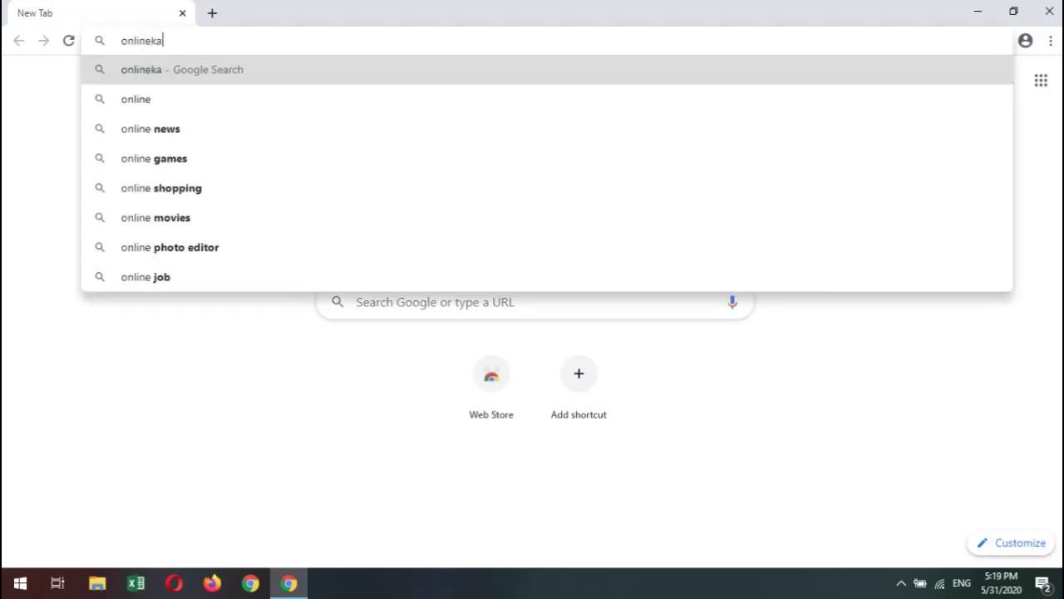
pyautogui.write('chhya.com')
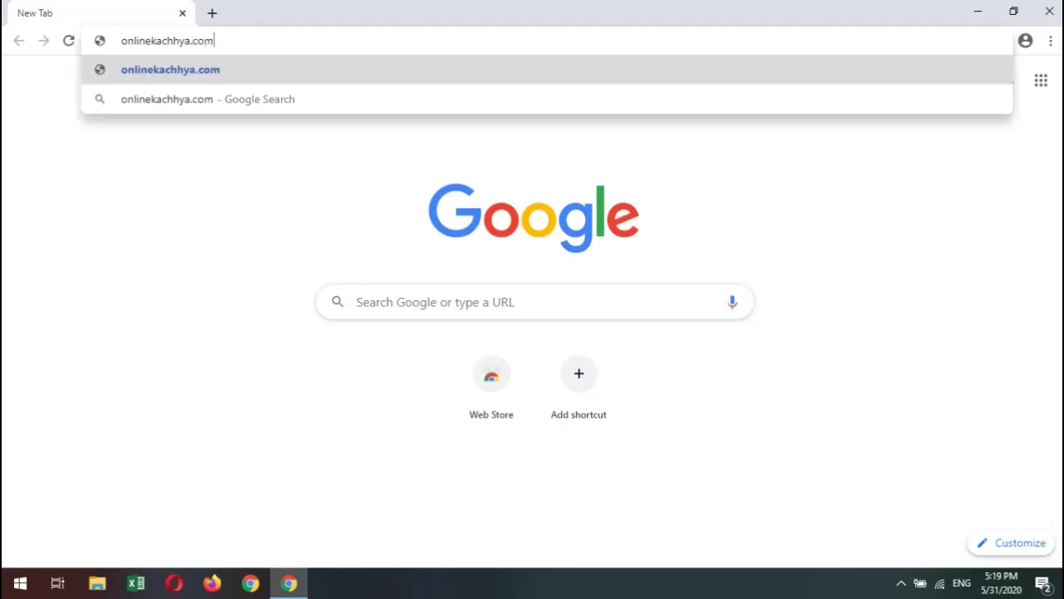
pyautogui.press('Return')
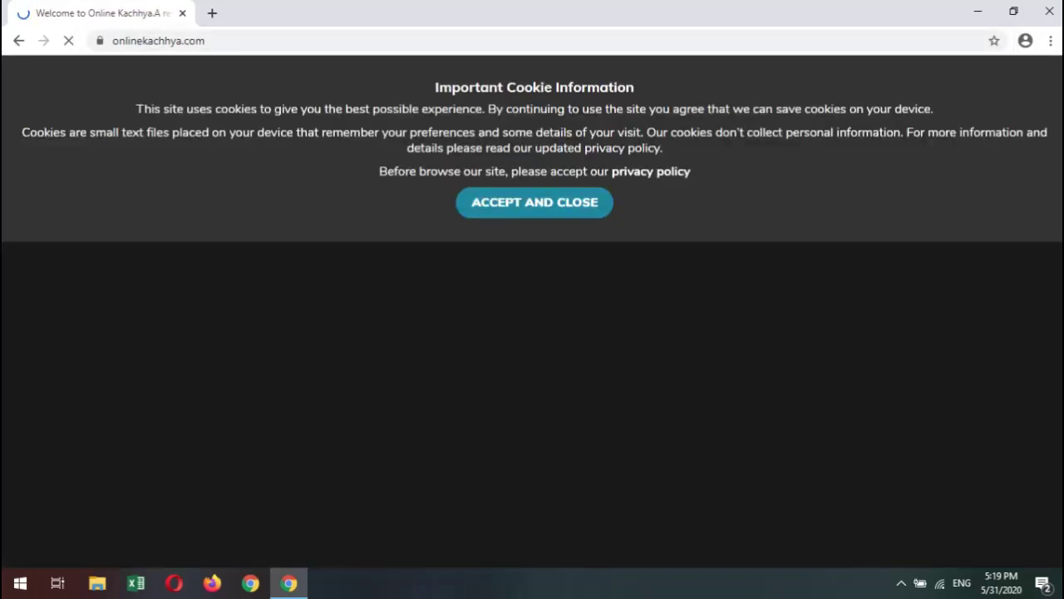
# Accept the cookie notice, browse the homepage courses, and go to the LOG IN page.
pyautogui.click(535, 202)
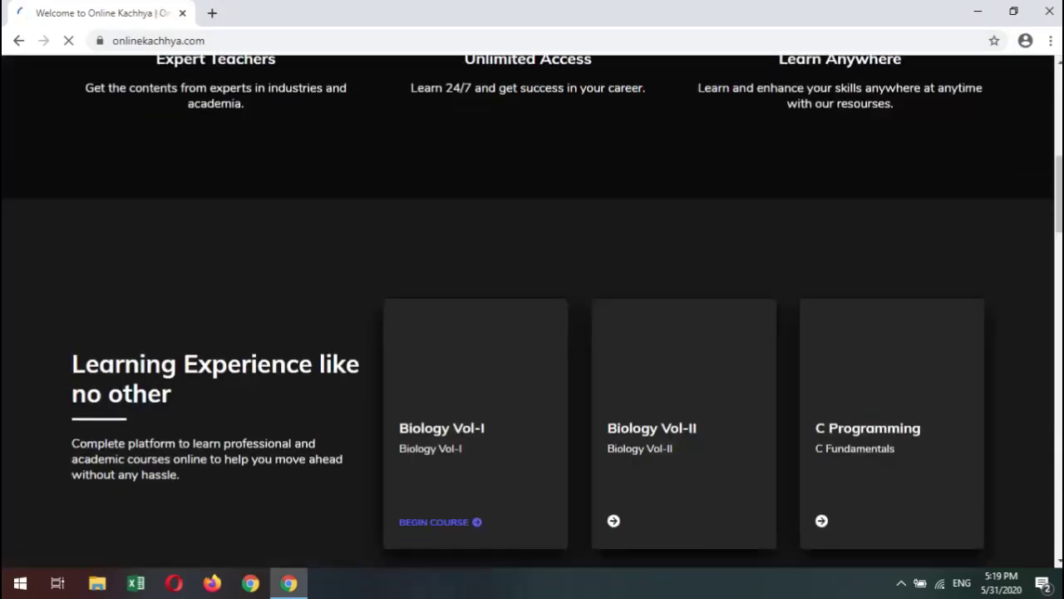
pyautogui.scroll(1, 533, 312)
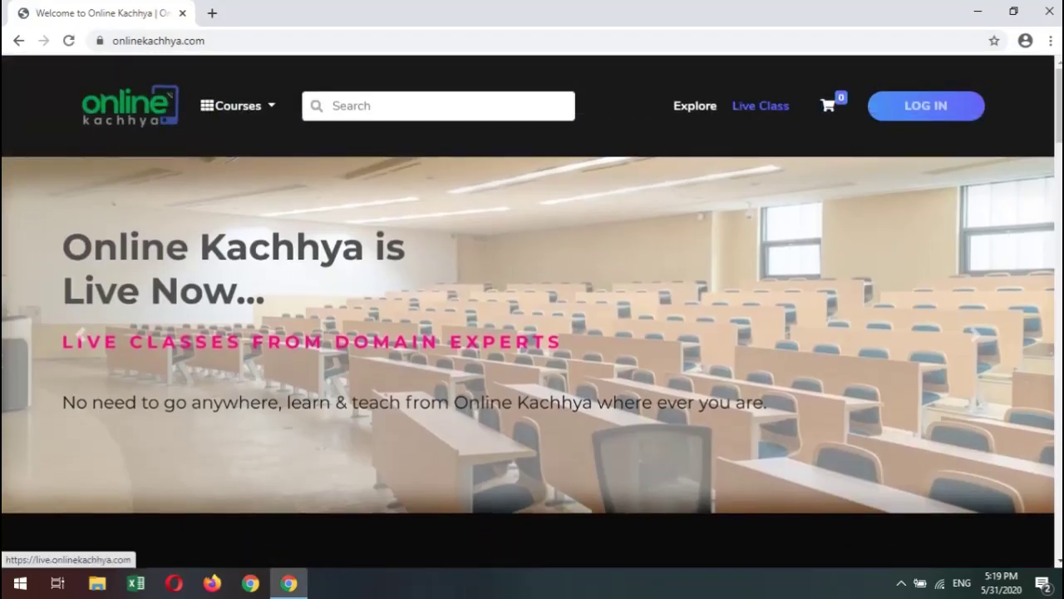
pyautogui.scroll(-5, 532, 312)
pyautogui.scroll(5, 532, 311)
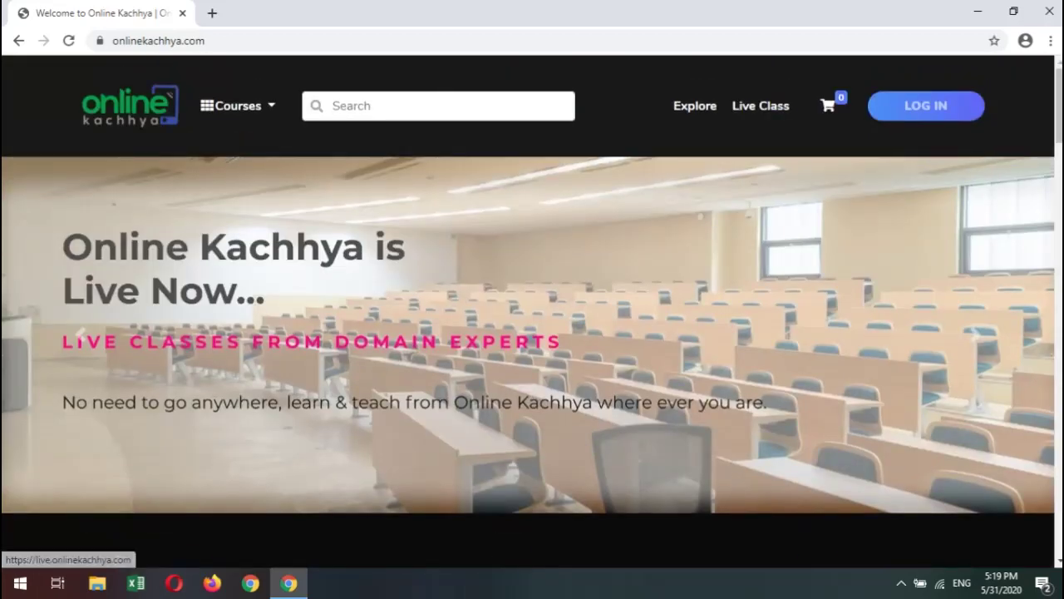
pyautogui.scroll(-10, 532, 311)
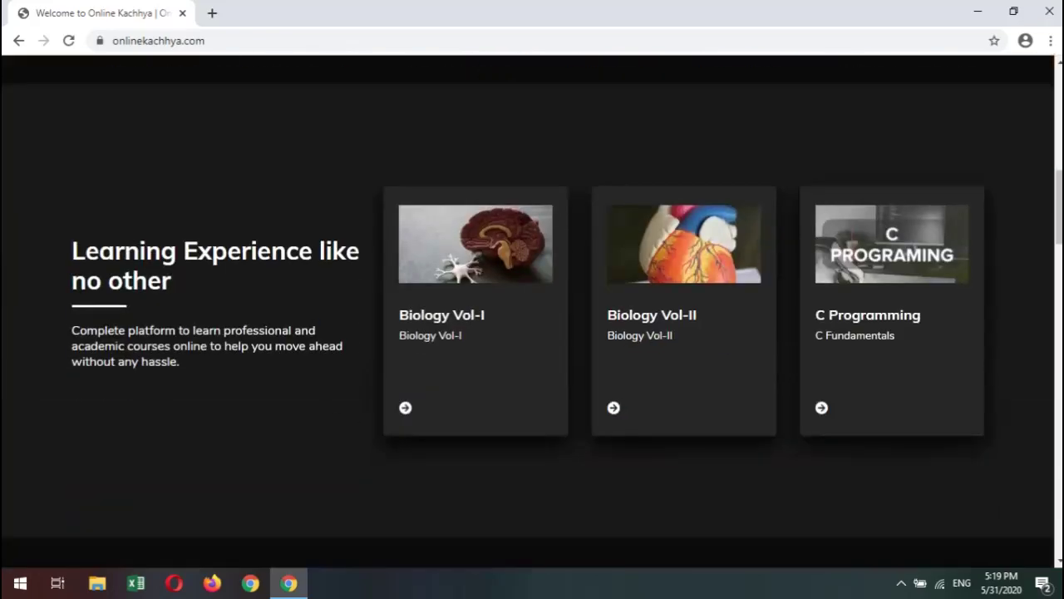
pyautogui.scroll(10, 532, 311)
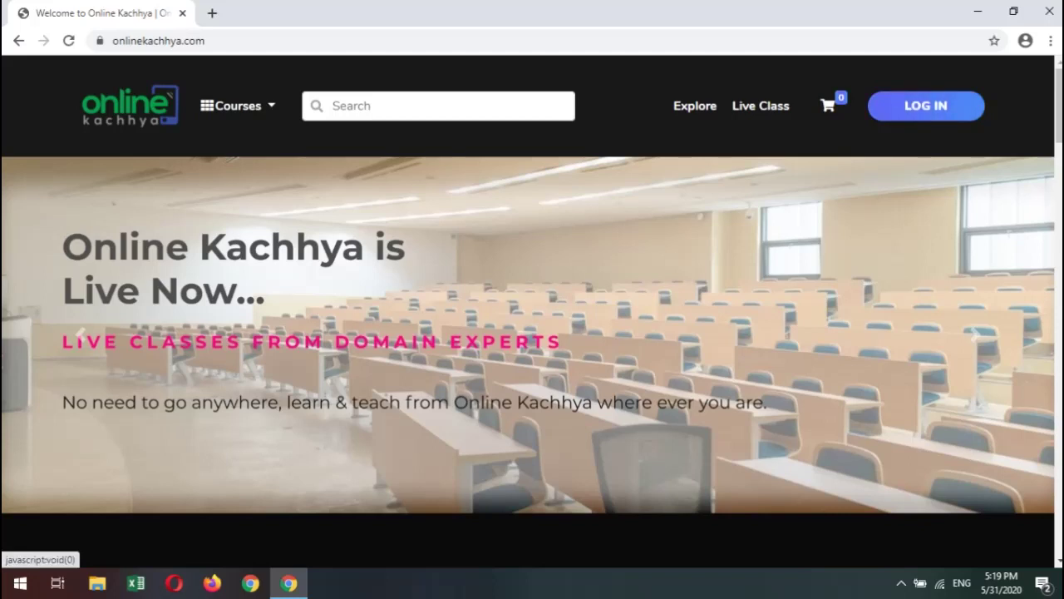
pyautogui.click(925, 106)
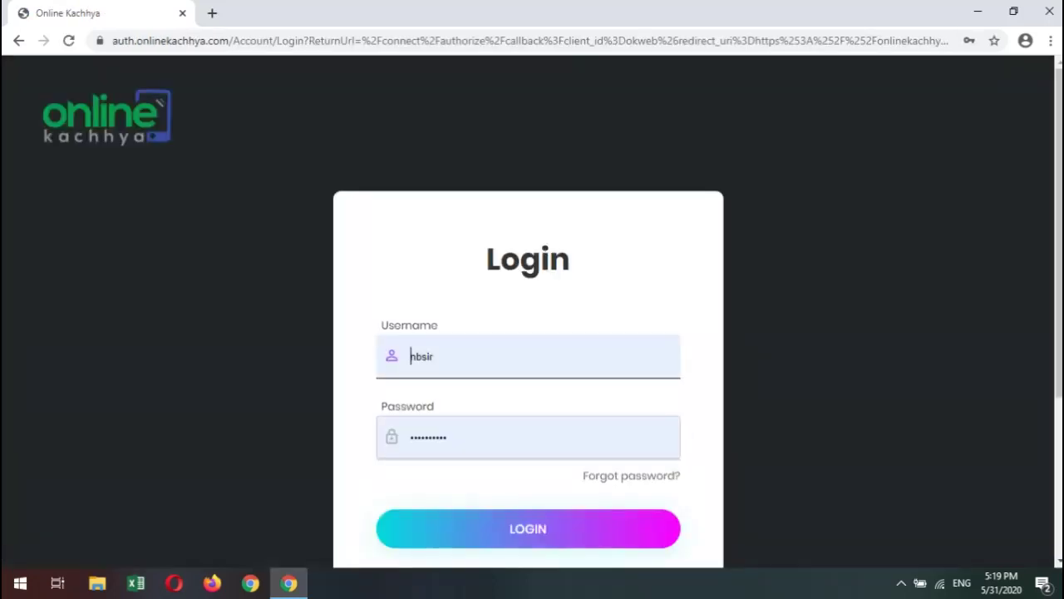
# Highlight the Username and Password labels on the login form.
pyautogui.scroll(-1, 532, 332)
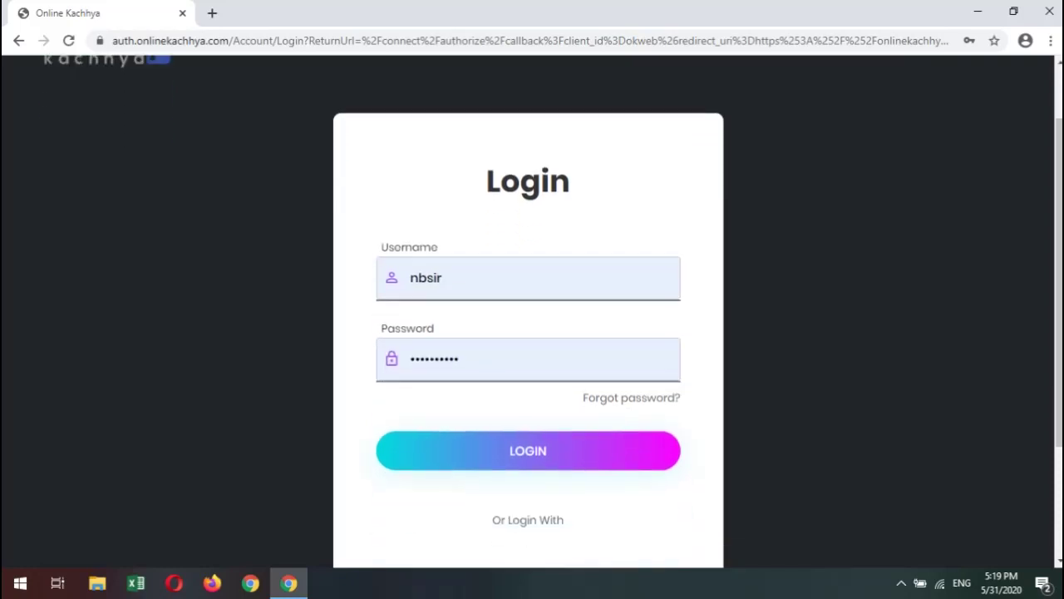
pyautogui.doubleClick(409, 247)
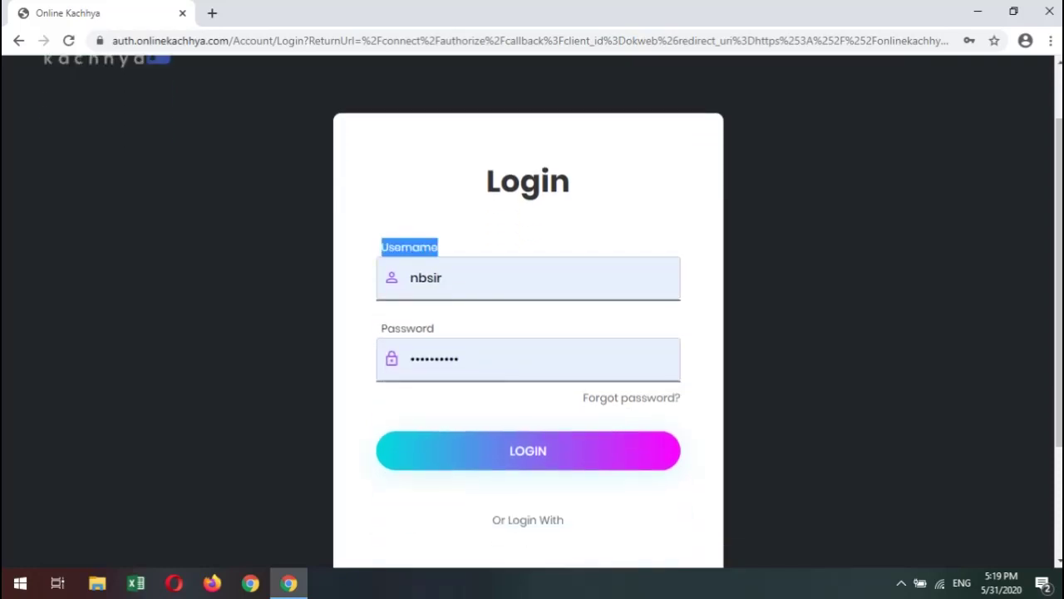
pyautogui.doubleClick(407, 328)
pyautogui.doubleClick(409, 247)
pyautogui.doubleClick(407, 329)
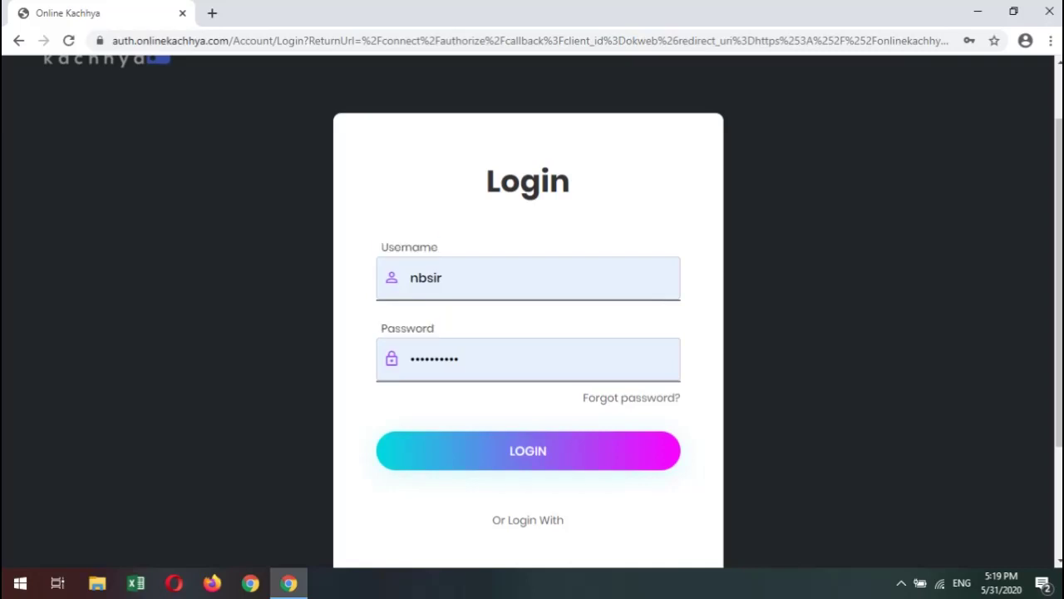
pyautogui.doubleClick(409, 247)
# Show and dismiss Chrome's saved logins for the Username and Password fields.
pyautogui.click(426, 278)
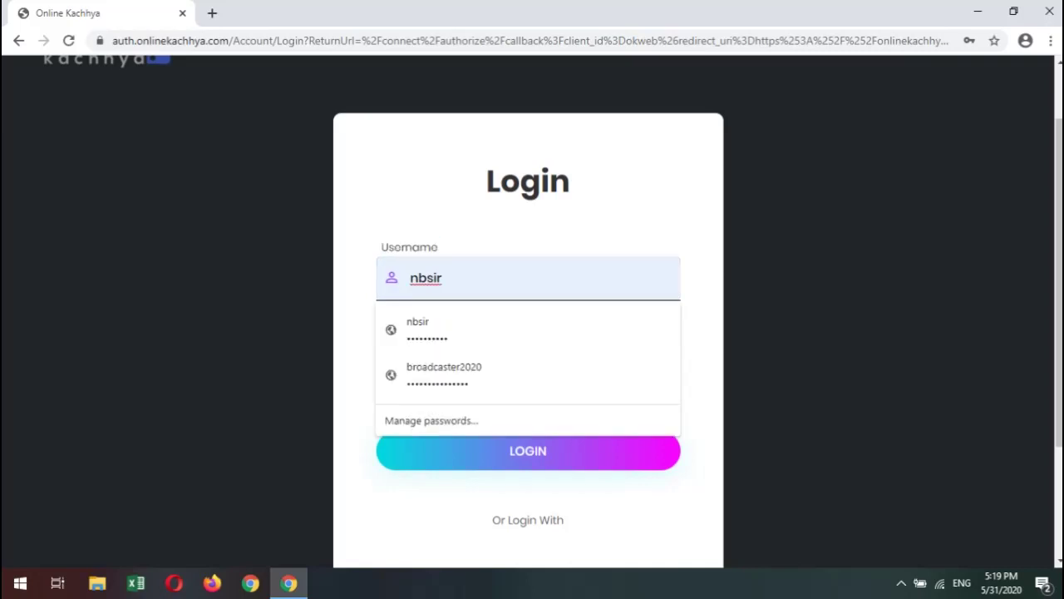
pyautogui.press('Escape')
pyautogui.click(424, 358)
pyautogui.press('Escape')
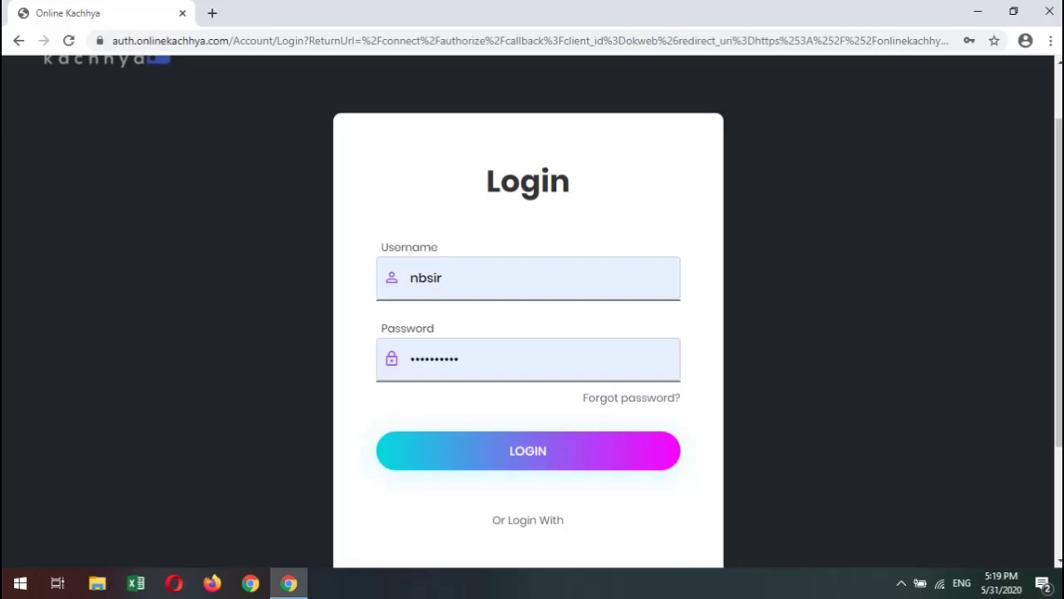
# Highlight the Username and Password labels again and scroll the login page.
pyautogui.doubleClick(409, 247)
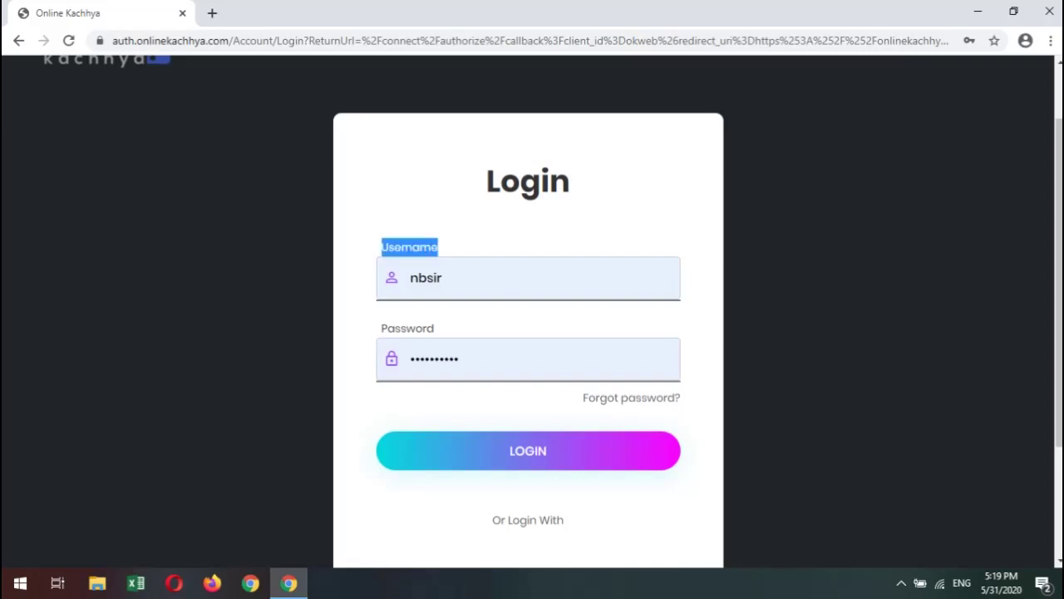
pyautogui.doubleClick(407, 329)
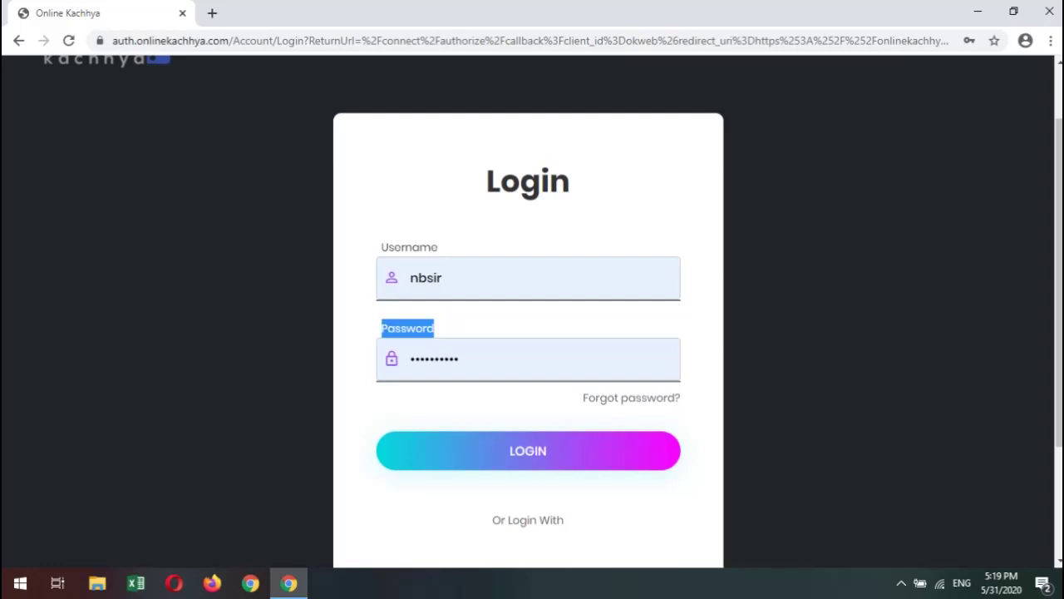
pyautogui.doubleClick(409, 247)
pyautogui.click(409, 247)
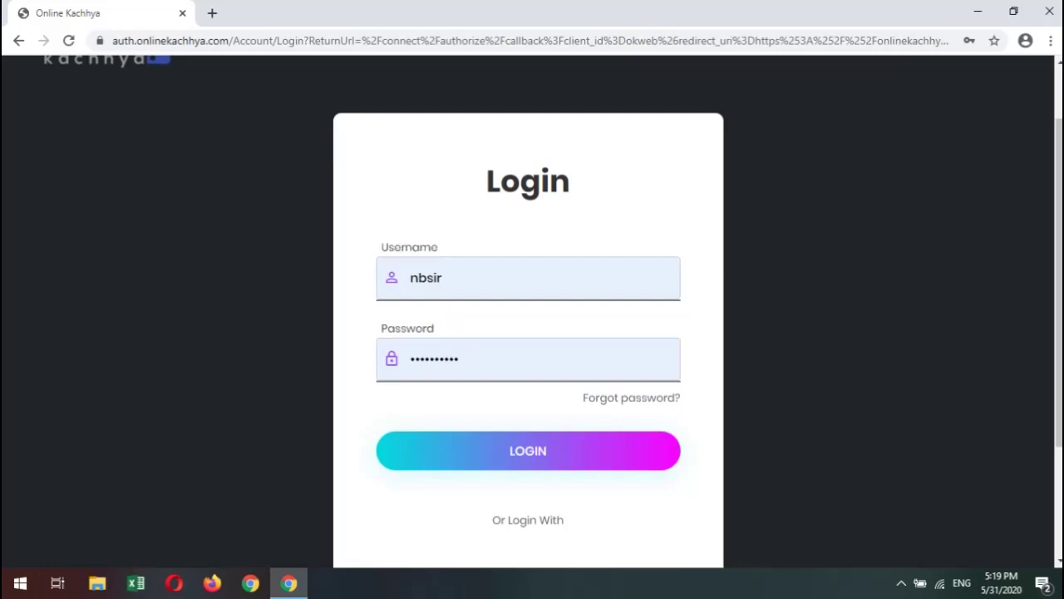
pyautogui.scroll(-1, 528, 333)
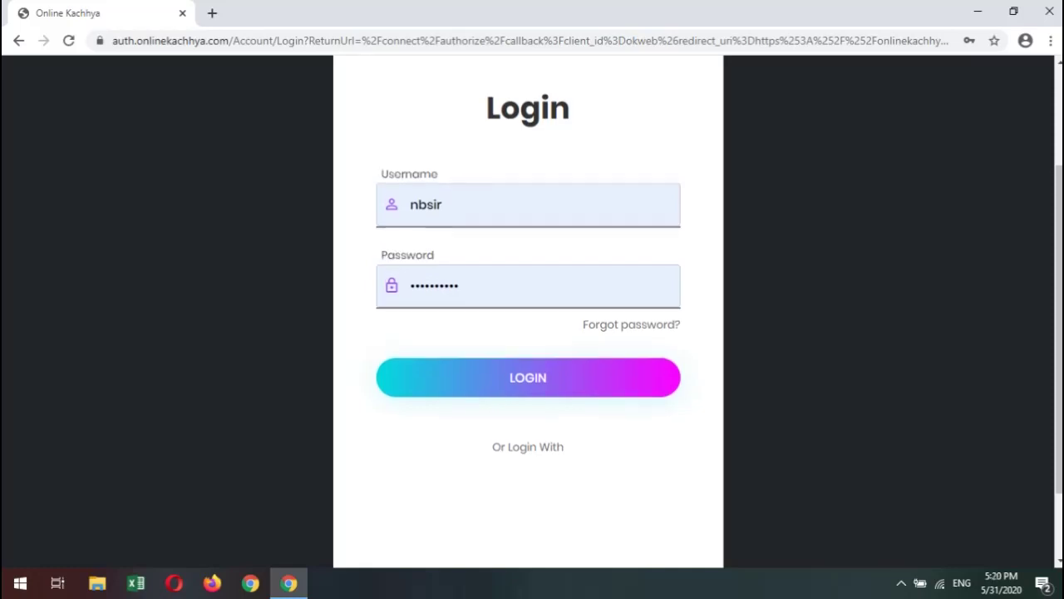
pyautogui.scroll(2, 528, 332)
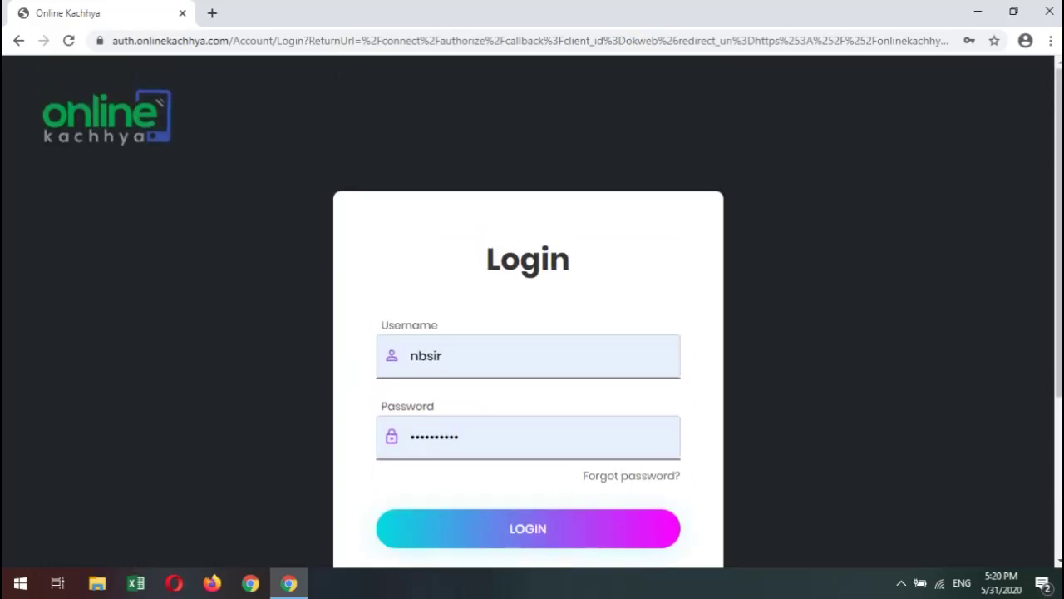
# Fill the login form with the first saved Chrome login and review the saved passwords.
pyautogui.doubleClick(426, 355)
pyautogui.press('Down')
pyautogui.press('Down')
pyautogui.press('Up')
pyautogui.press('Return')
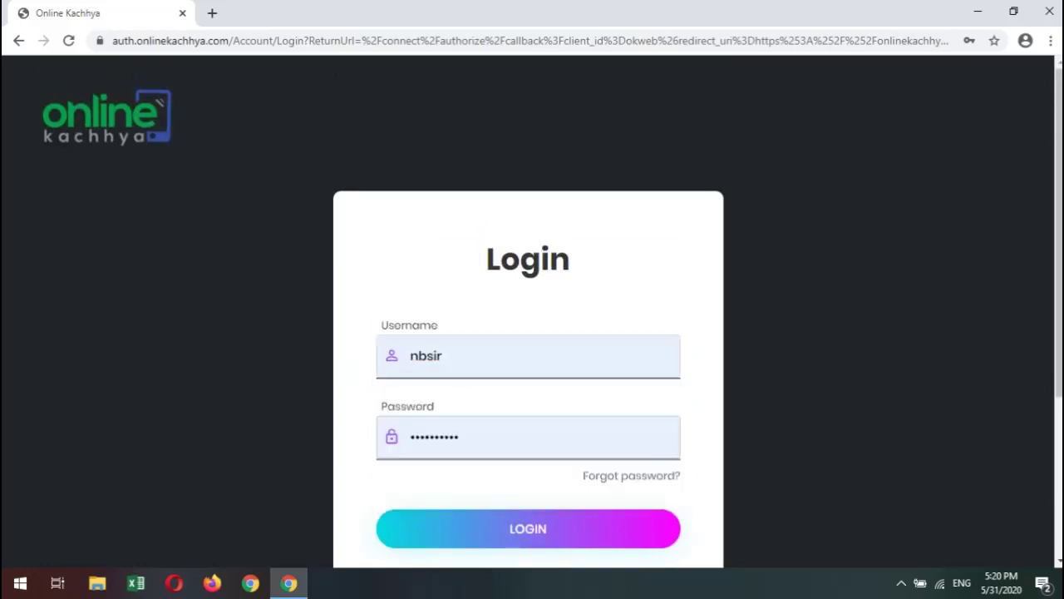
pyautogui.scroll(-1, 527, 333)
pyautogui.doubleClick(419, 278)
pyautogui.click(421, 359)
pyautogui.press('Escape')
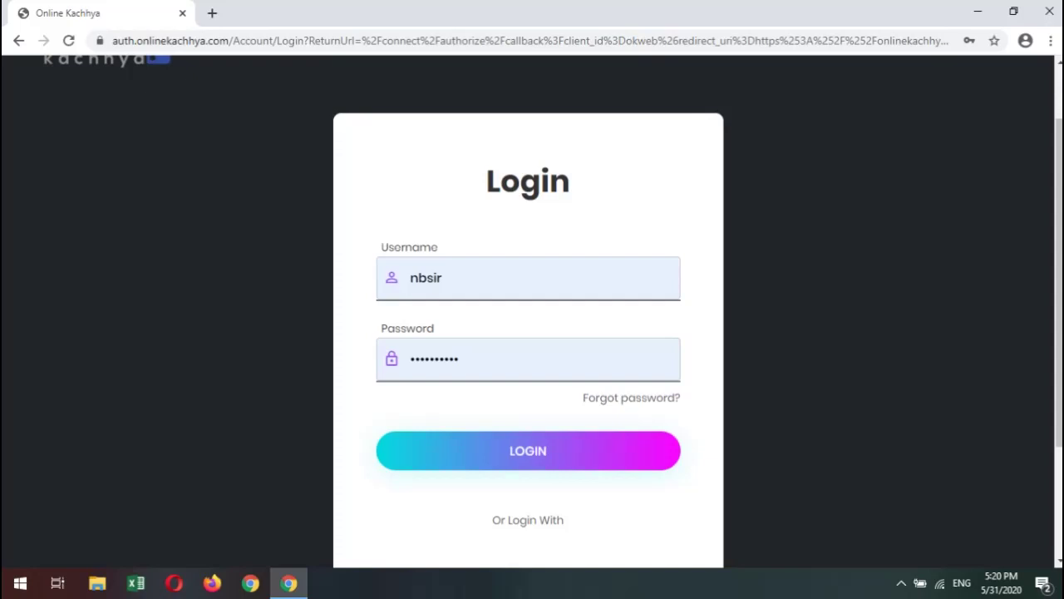
# Scroll through the login page, then reload onlinekachhya.com from the address bar.
pyautogui.scroll(-2, 528, 332)
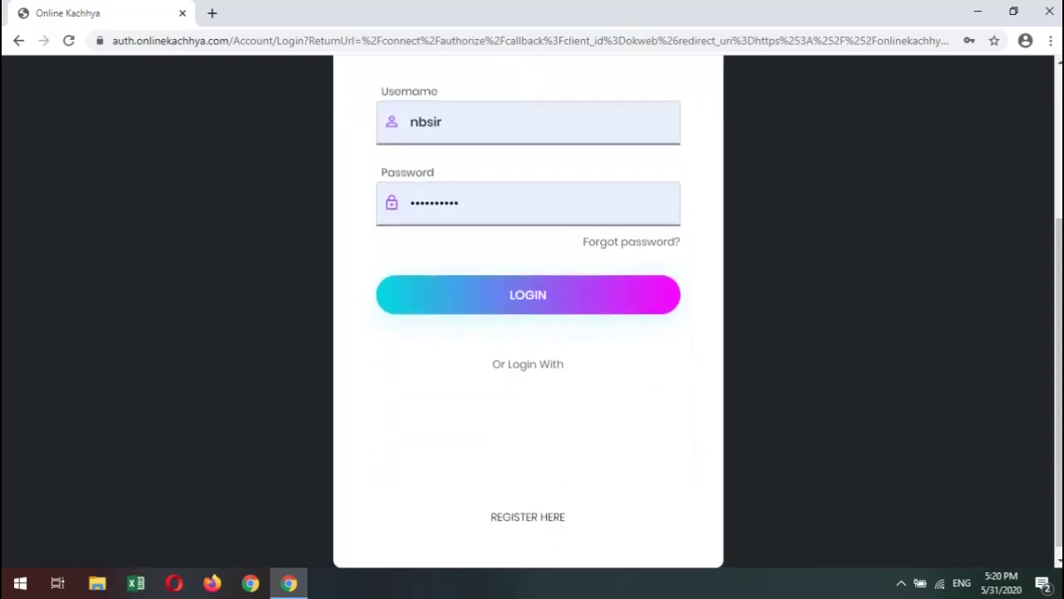
pyautogui.scroll(-1, 528, 333)
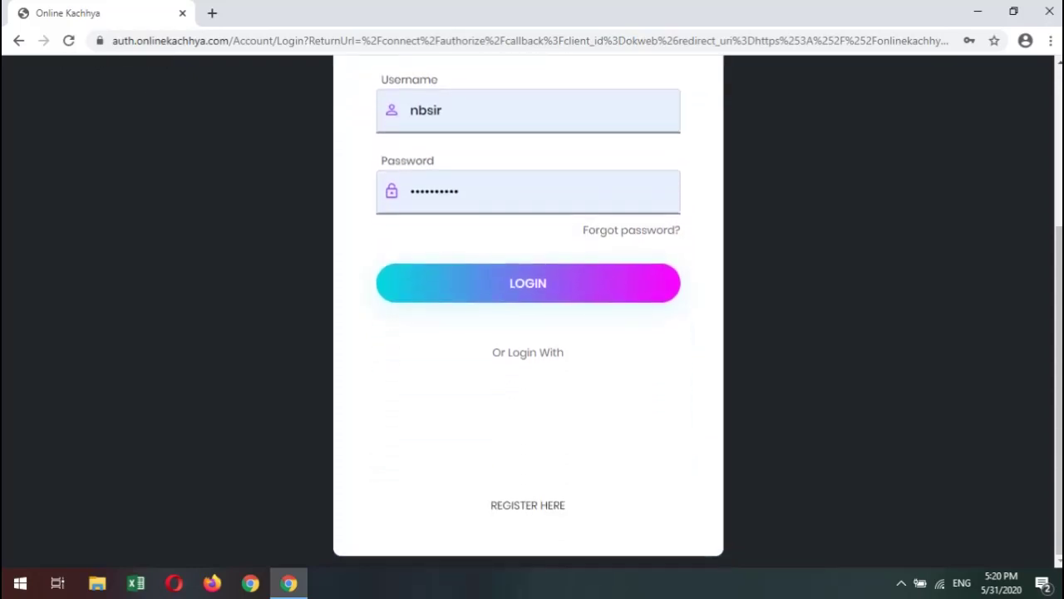
pyautogui.scroll(3, 528, 333)
pyautogui.scroll(-3, 528, 332)
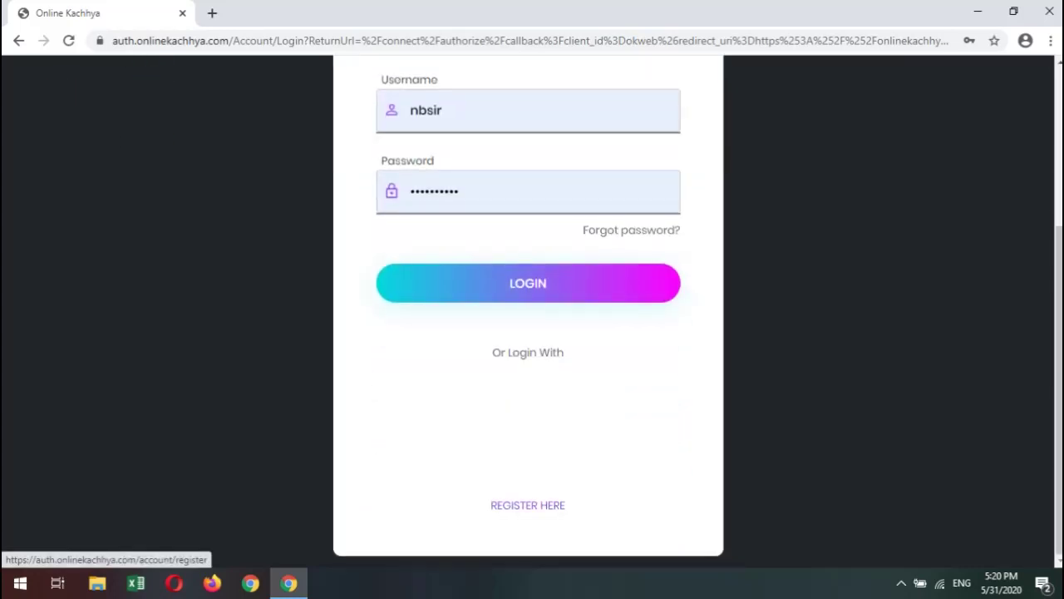
pyautogui.scroll(3, 527, 332)
pyautogui.scroll(-3, 528, 333)
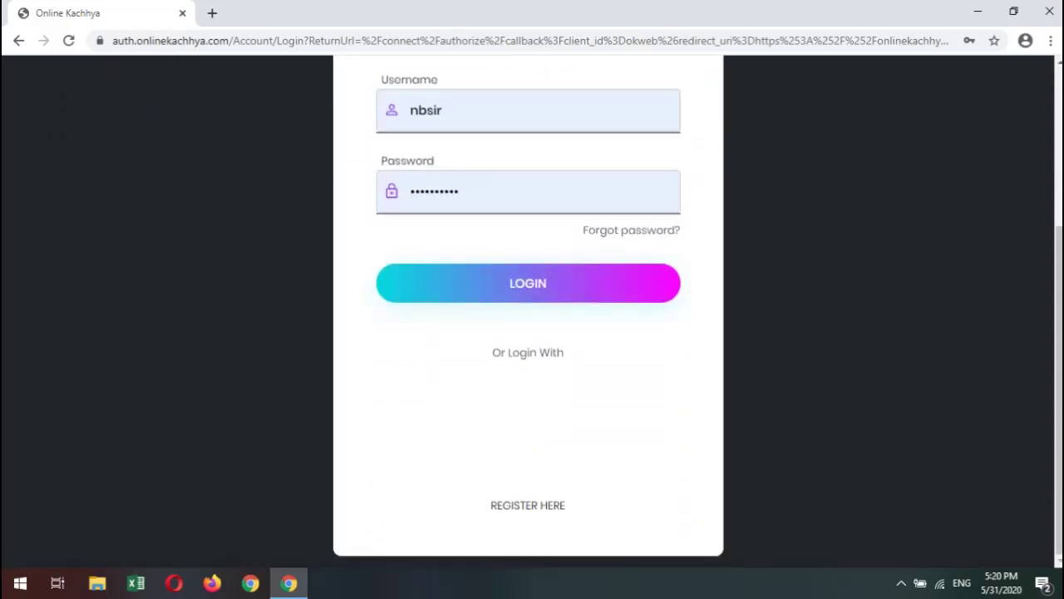
pyautogui.scroll(3, 527, 499)
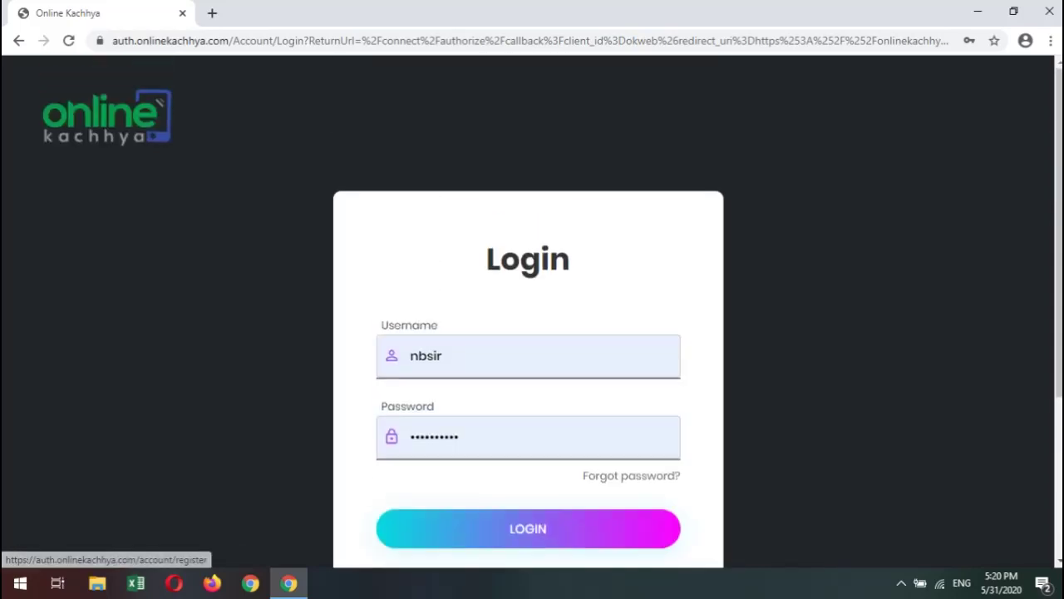
pyautogui.hotkey('ctrl', 'l')
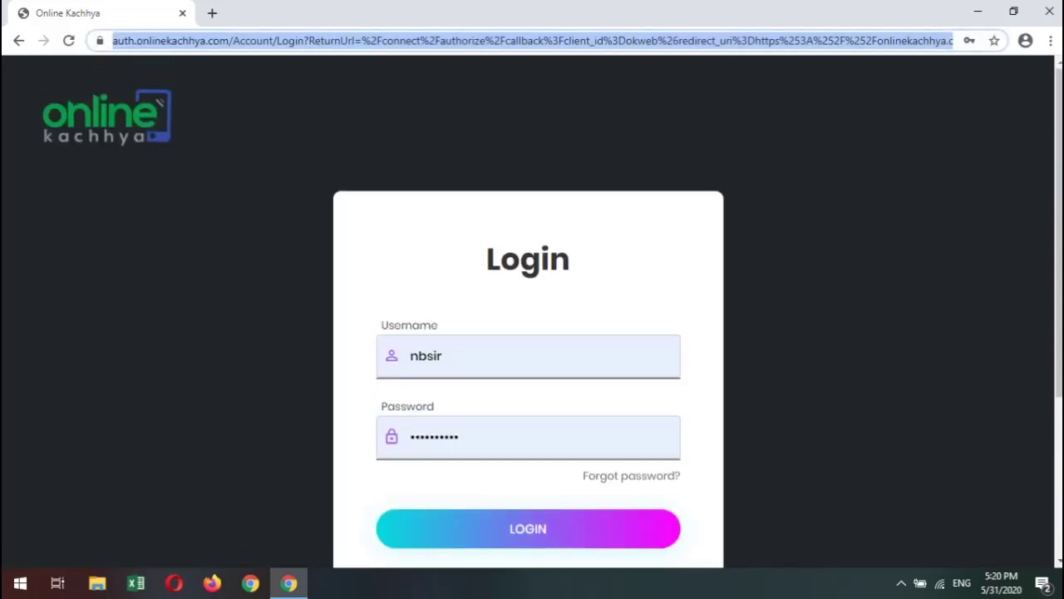
pyautogui.write('onlinekachhya.com')
pyautogui.press('Return')
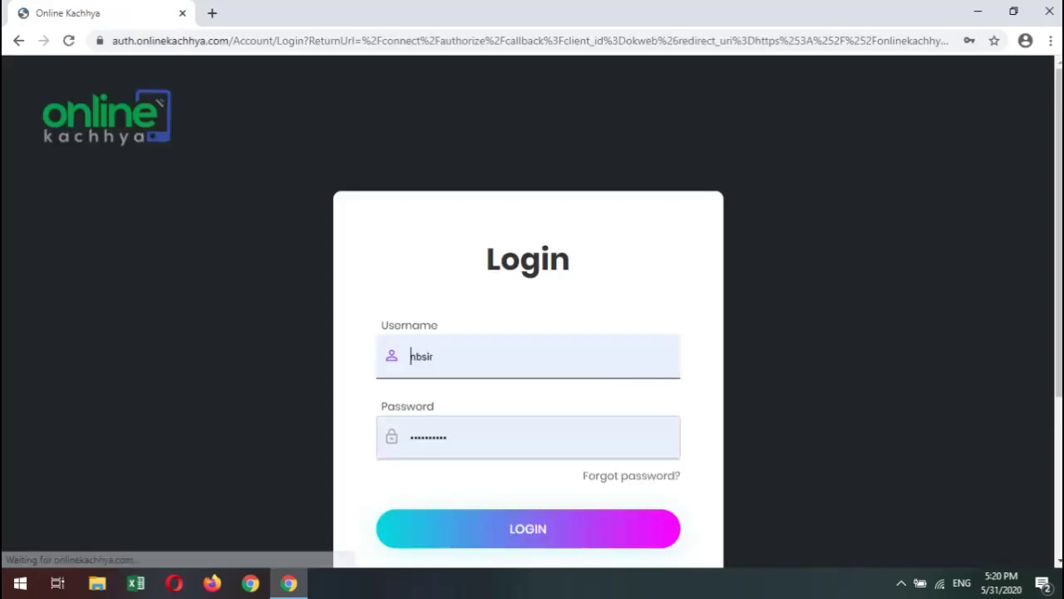
# Scroll down the page and open the REGISTER HERE registration form.
pyautogui.scroll(-2, 528, 332)
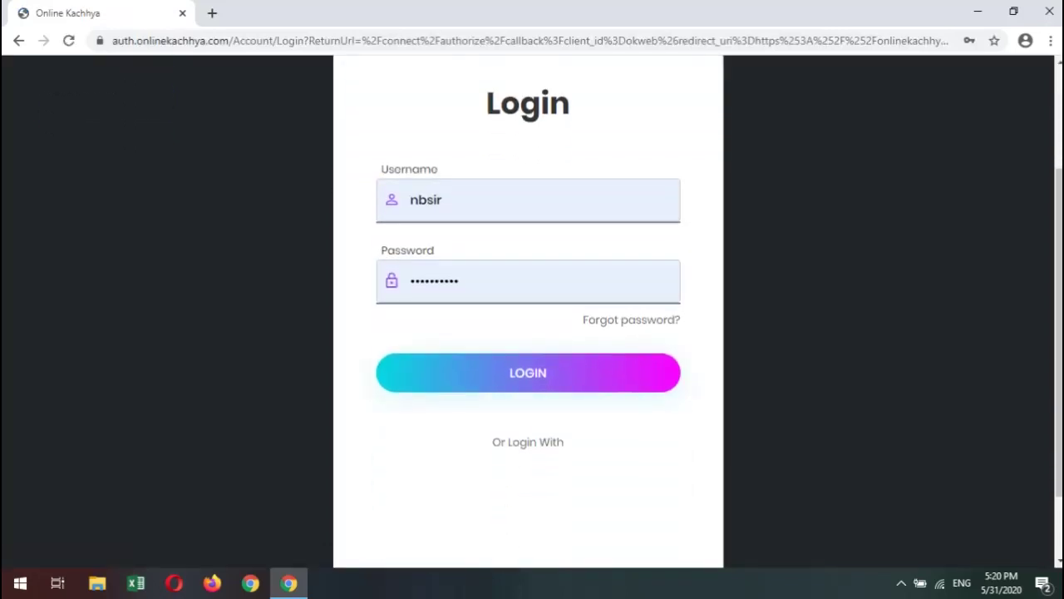
pyautogui.scroll(-1, 528, 333)
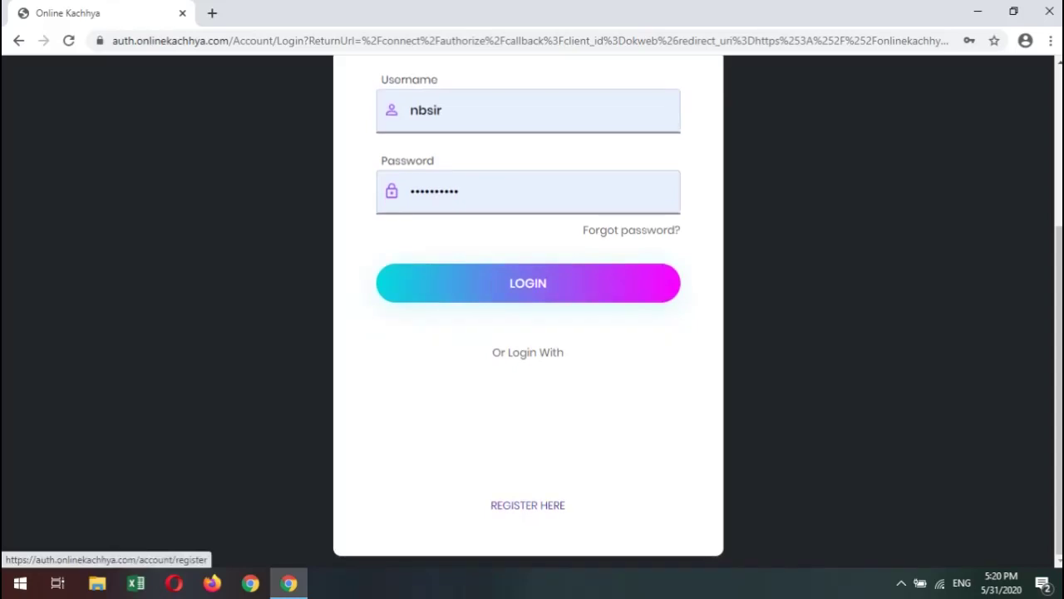
pyautogui.click(527, 505)
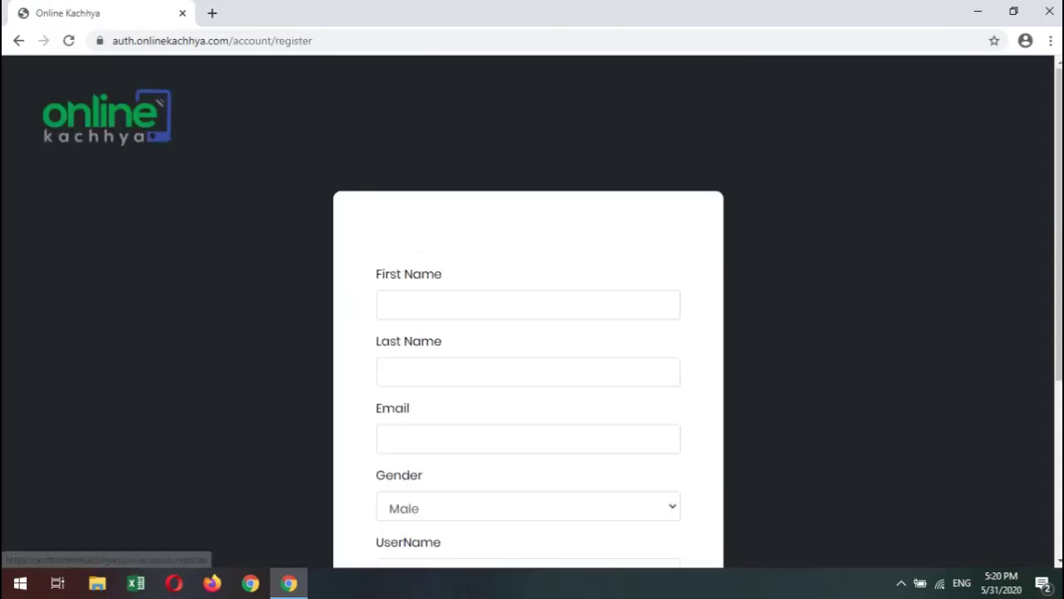
pyautogui.scroll(-3, 527, 416)
pyautogui.scroll(-1, 528, 332)
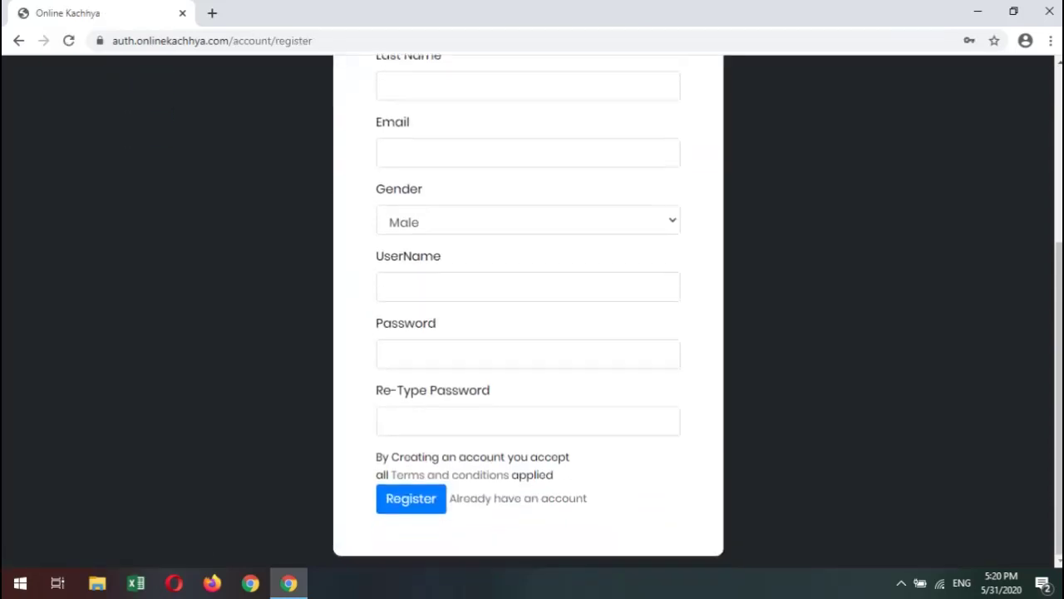
pyautogui.scroll(3, 532, 307)
pyautogui.scroll(-3, 532, 307)
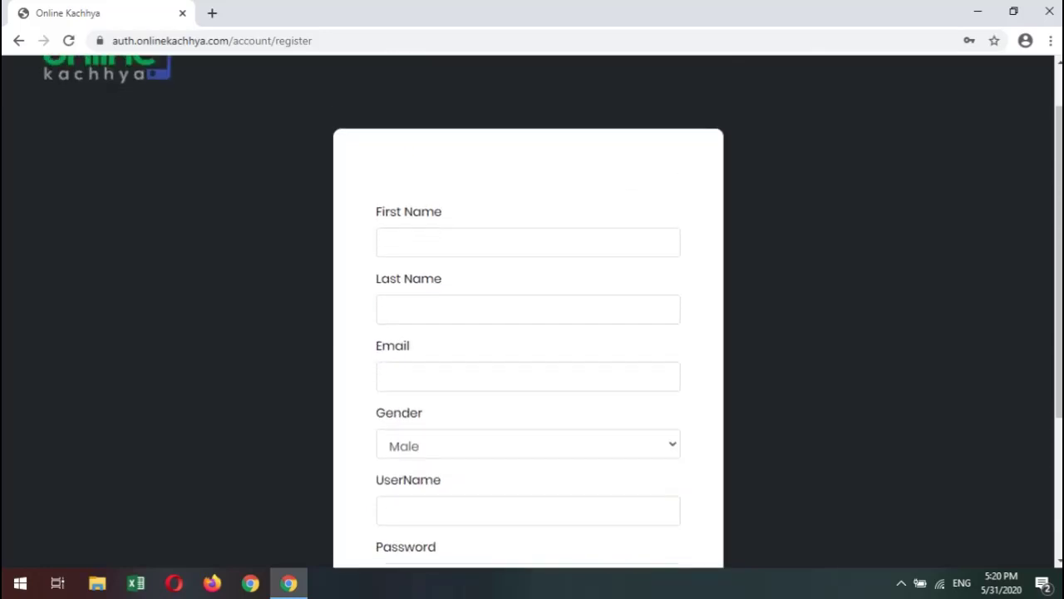
pyautogui.scroll(3, 532, 308)
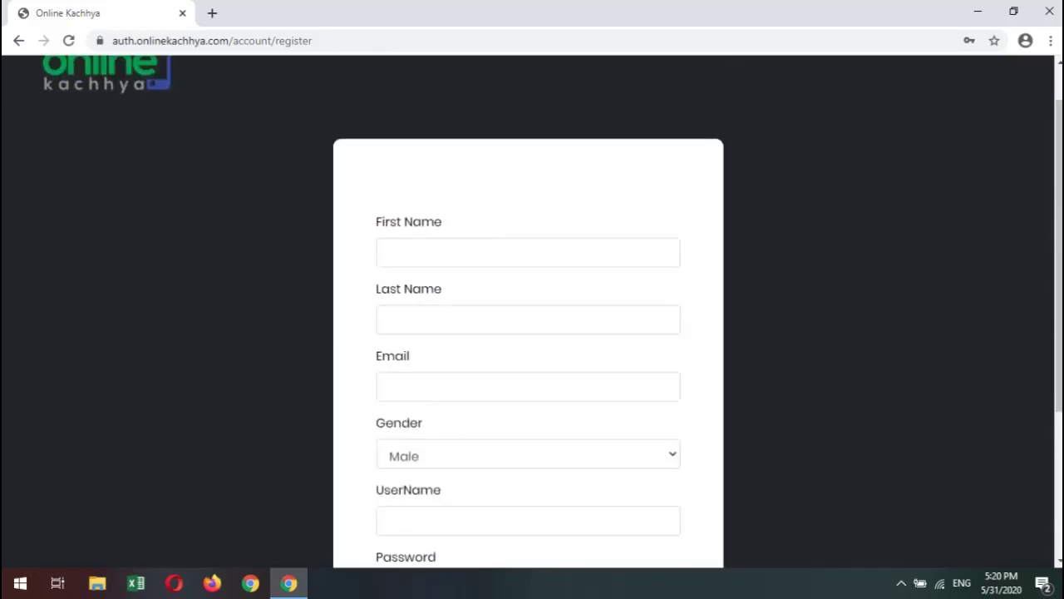
pyautogui.scroll(-1, 532, 308)
pyautogui.scroll(1, 532, 307)
pyautogui.click(499, 252)
pyautogui.press('Tab')
pyautogui.press('Tab')
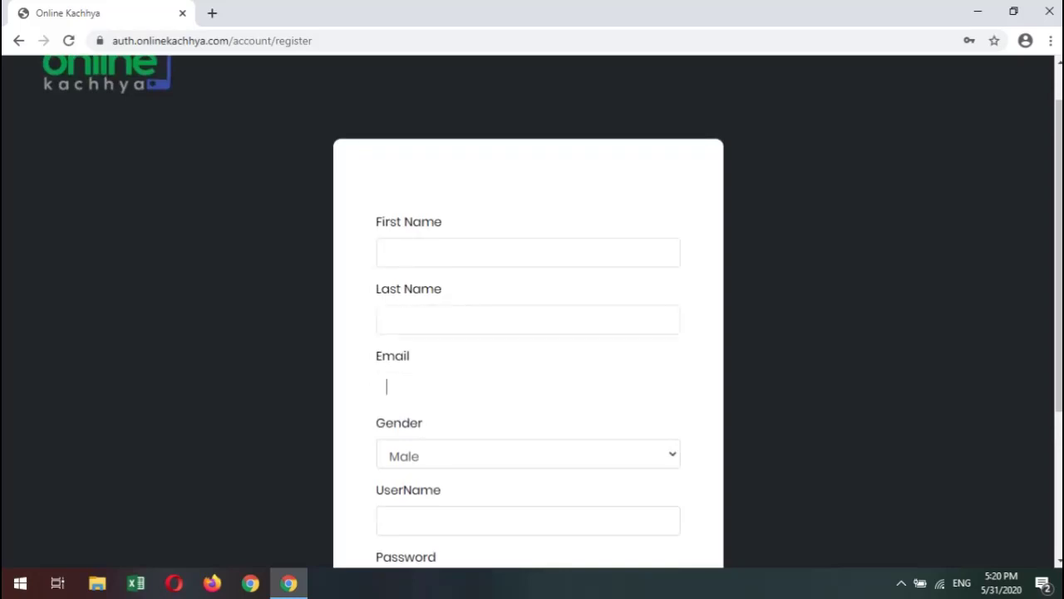
pyautogui.scroll(-3, 532, 333)
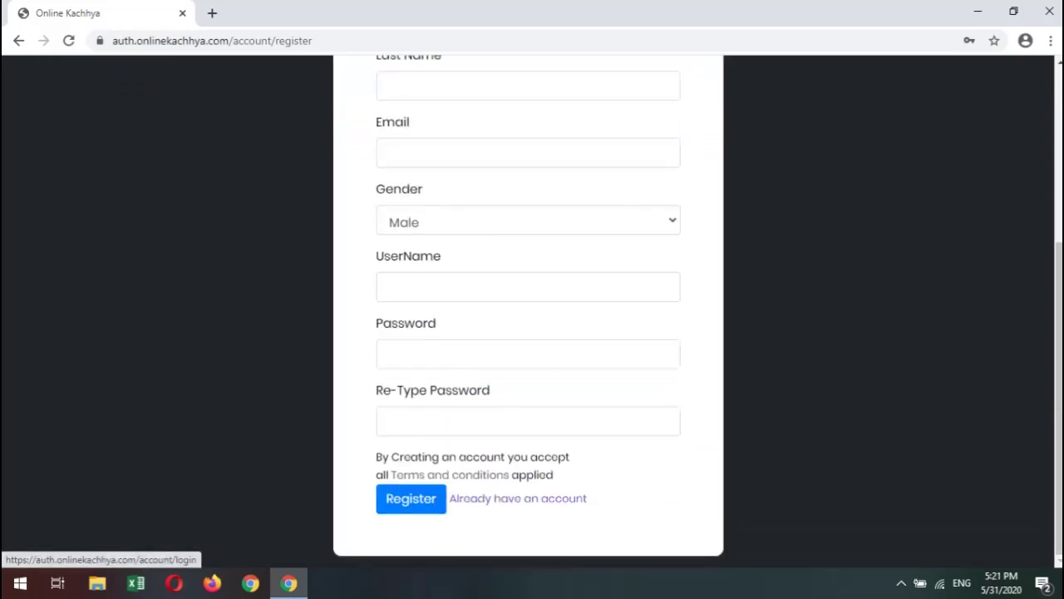
pyautogui.scroll(3, 532, 333)
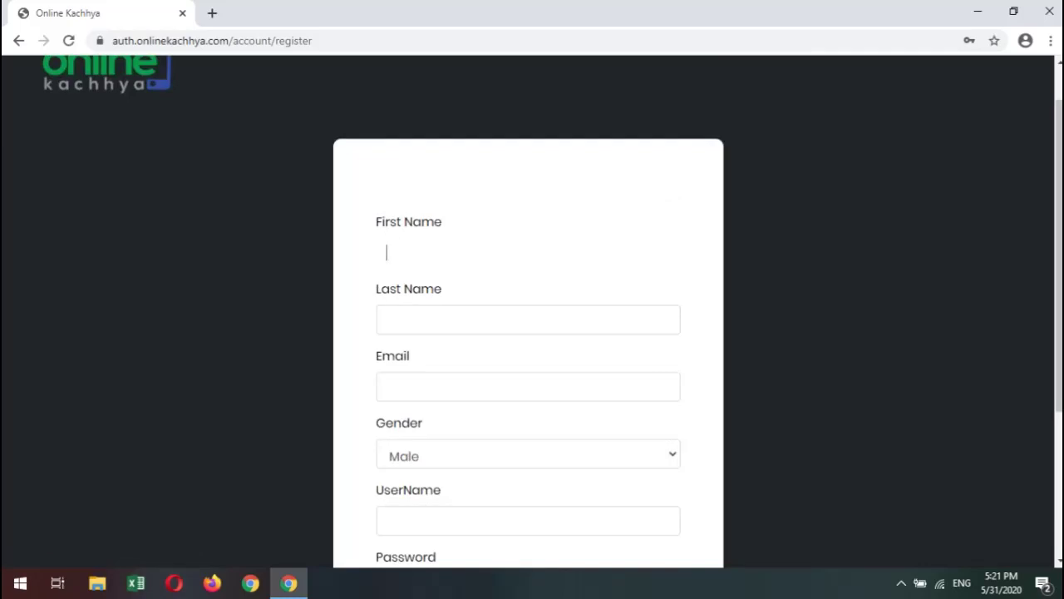
# Enter the user's first and last name on the registration form.
pyautogui.press('Tab')
pyautogui.write('ista')
pyautogui.press('Tab')
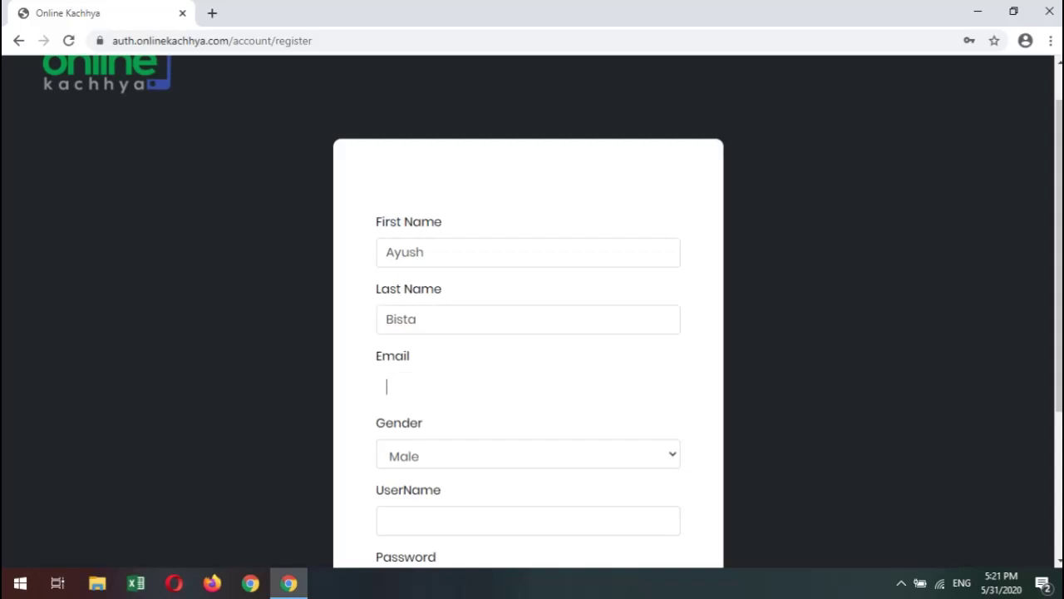
pyautogui.scroll(-1, 528, 333)
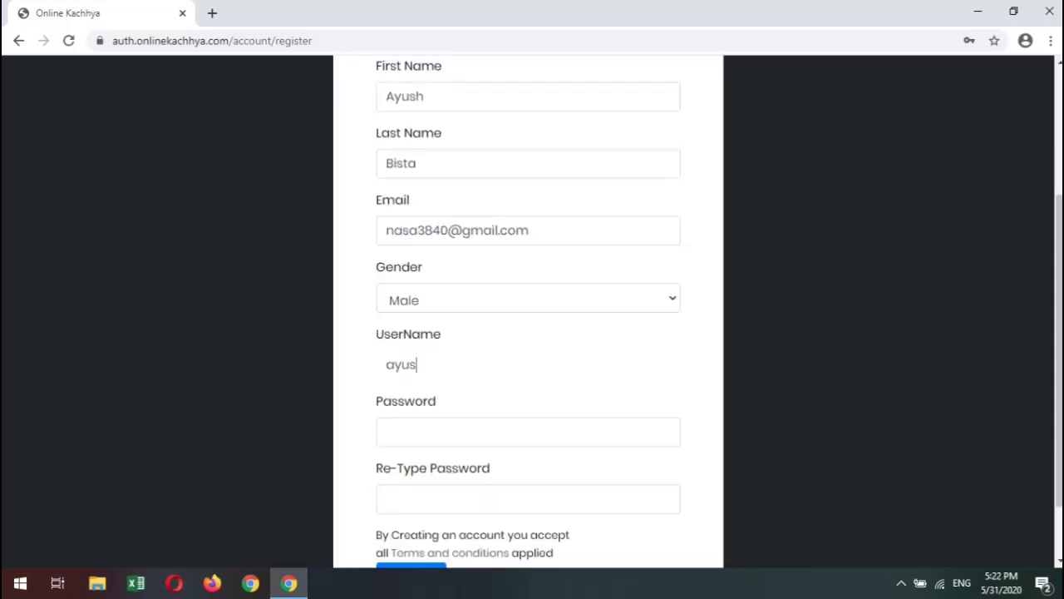
# Enter the account username in the UserName field.
pyautogui.write('h')
pyautogui.hotkey('ctrl', 'a')
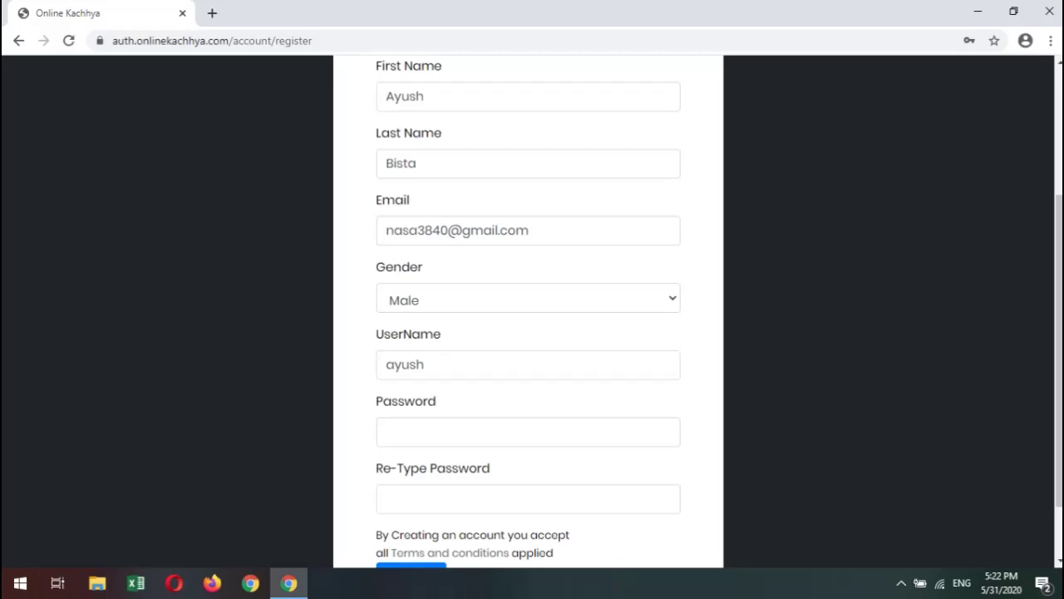
pyautogui.hotkey('ctrl', 'a')
pyautogui.press('Right')
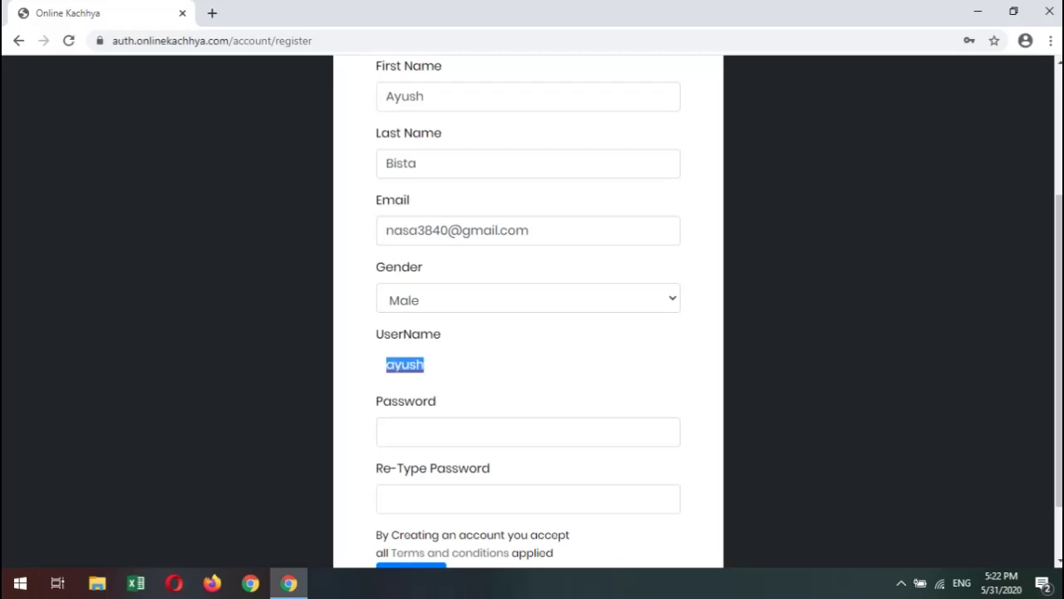
pyautogui.scroll(-1, 532, 332)
# Enter the password and retype it, then submit the registration form.
pyautogui.click(432, 353)
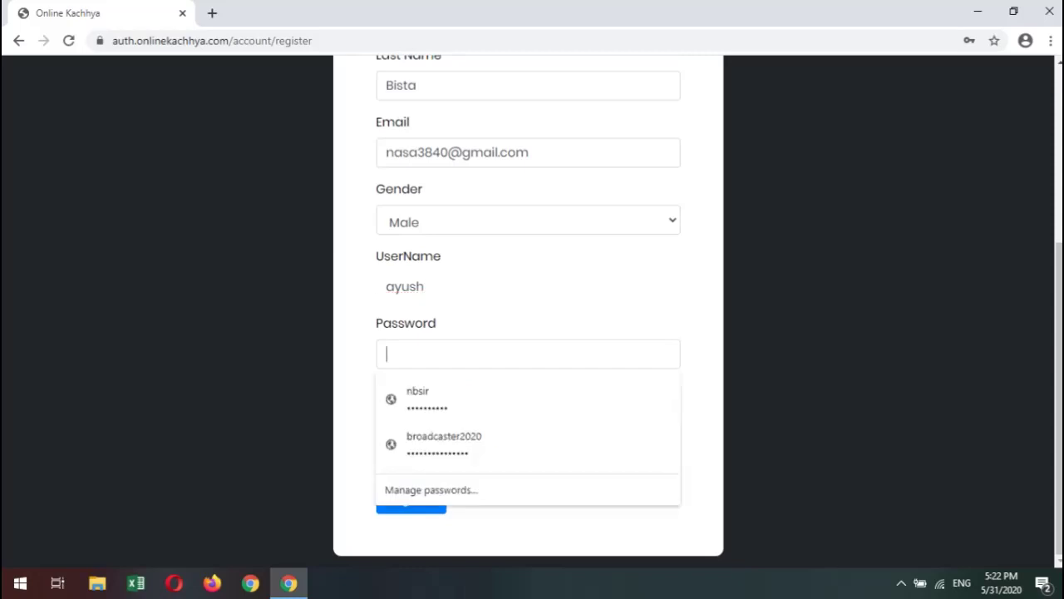
pyautogui.write('******')
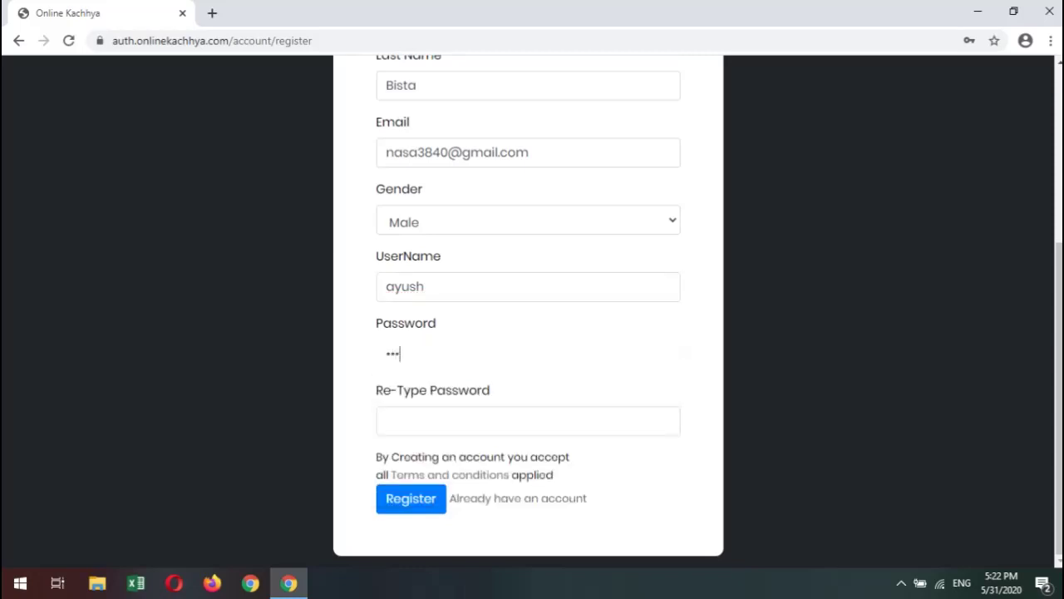
pyautogui.write('**')
pyautogui.click(528, 421)
pyautogui.write('******')
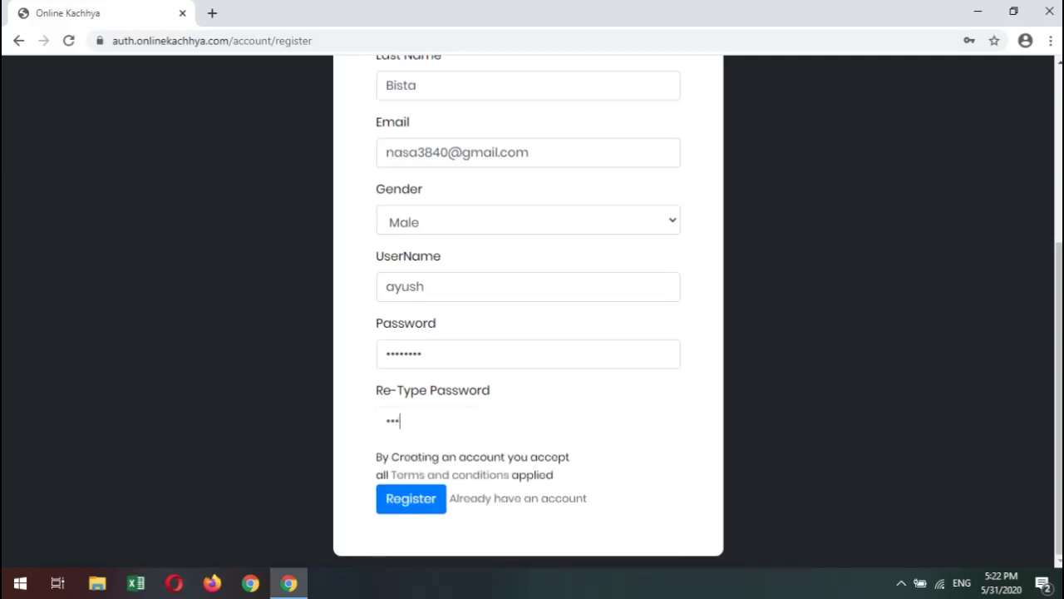
pyautogui.write('**')
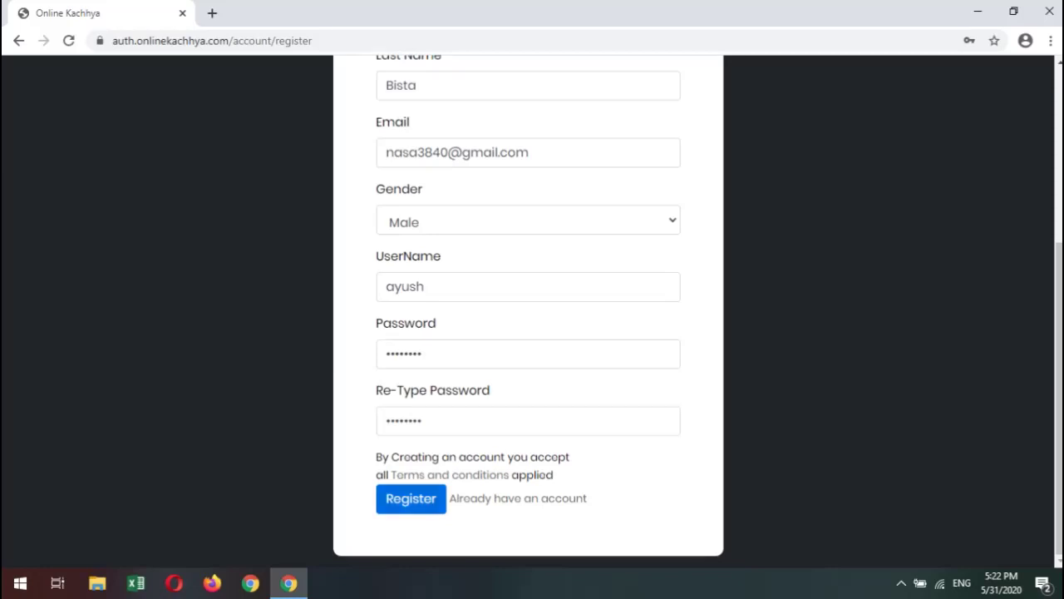
pyautogui.click(411, 499)
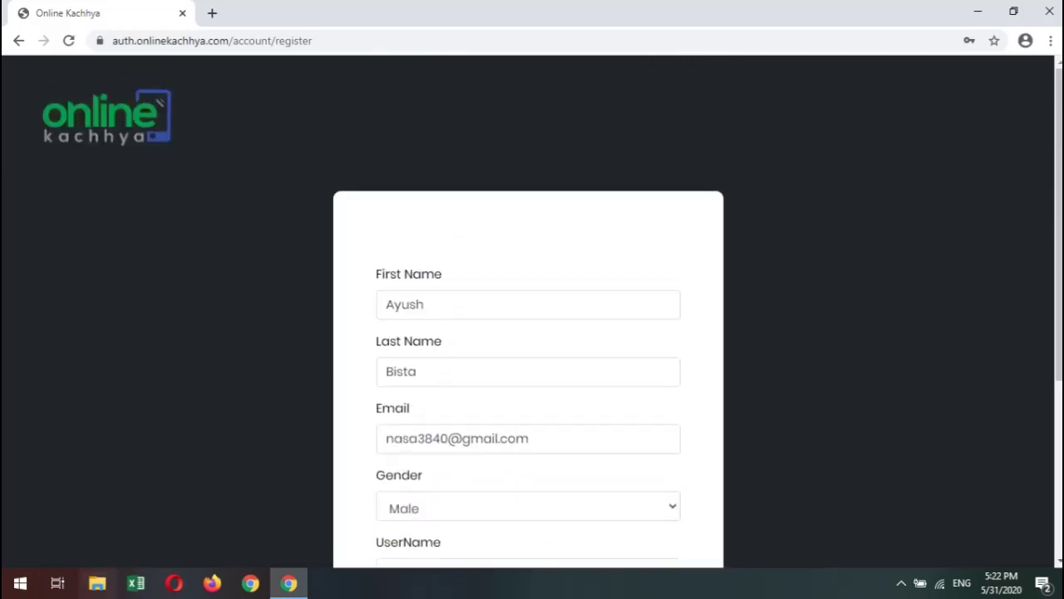
# Resubmit the form and scroll down to the User.UserName.MinLength error.
pyautogui.scroll(-3, 529, 333)
pyautogui.scroll(-1, 516, 499)
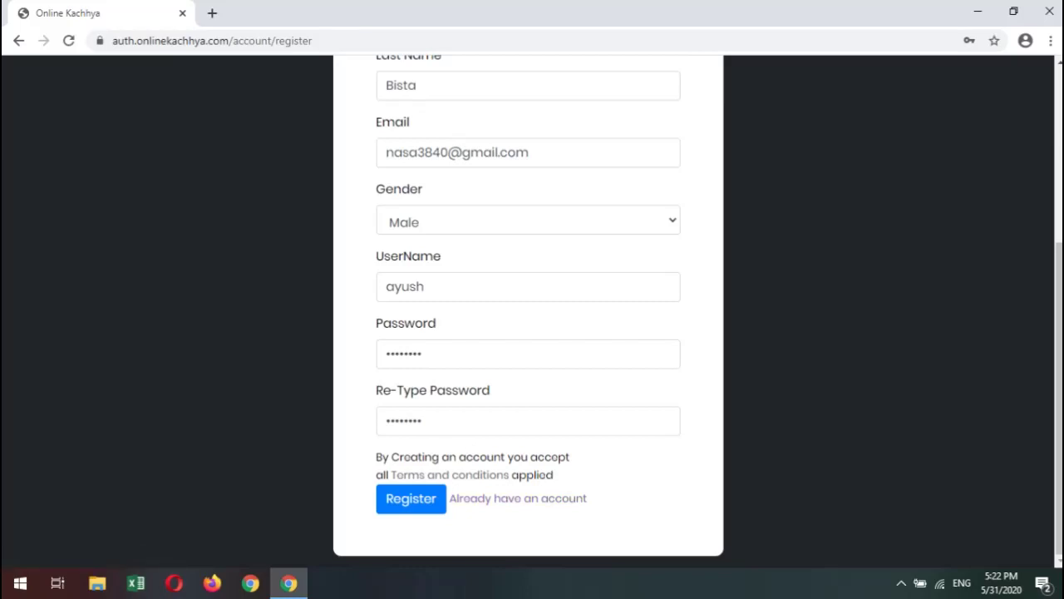
pyautogui.click(411, 498)
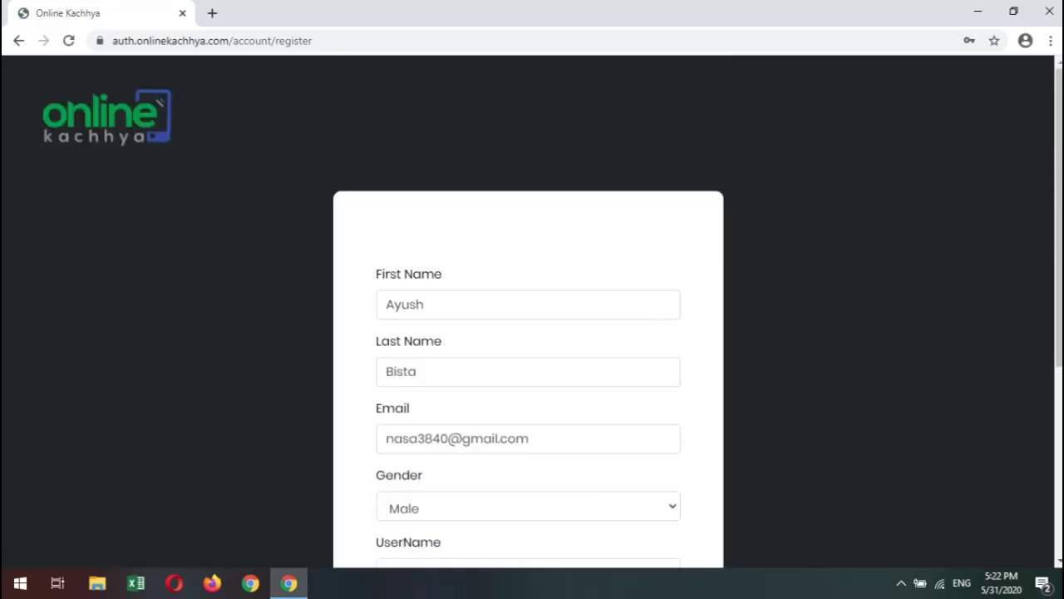
pyautogui.scroll(-3, 528, 316)
pyautogui.scroll(-1, 528, 316)
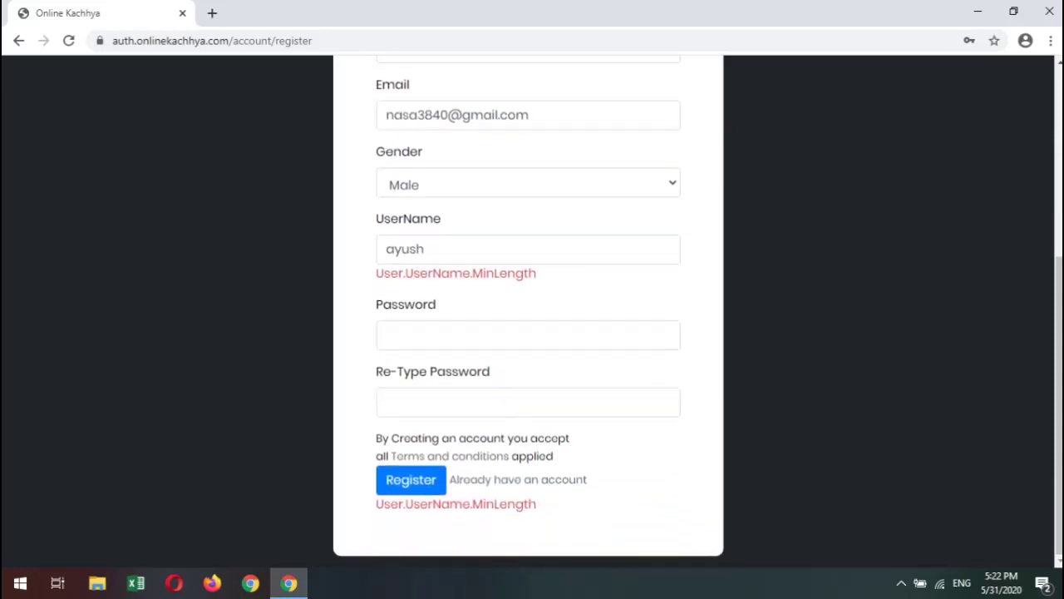
# Highlight the UserName and MinLength words in the error message.
pyautogui.doubleClick(437, 273)
pyautogui.click(438, 273)
pyautogui.doubleClick(503, 273)
pyautogui.click(504, 272)
pyautogui.doubleClick(503, 273)
pyautogui.click(504, 273)
# Append 123 to the username to meet the minimum length.
pyautogui.click(425, 248)
pyautogui.doubleClick(403, 248)
pyautogui.click(425, 249)
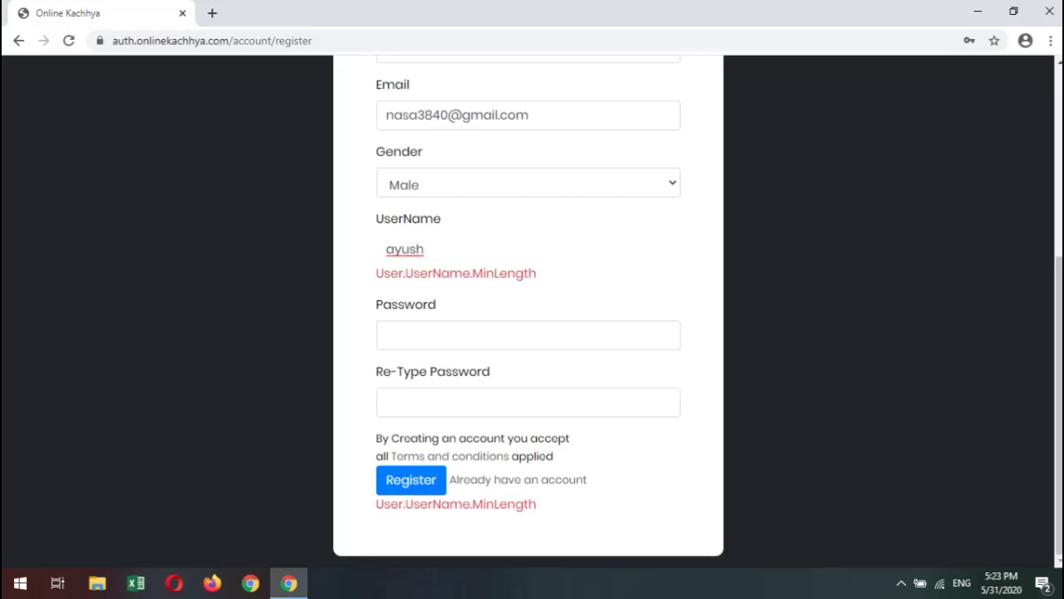
pyautogui.write('123')
pyautogui.hotkey('ctrl', 'a')
pyautogui.press('Right')
pyautogui.hotkey('shift', 'Left')
pyautogui.hotkey('shift', 'Left')
pyautogui.hotkey('shift', 'Left')
pyautogui.hotkey('shift', 'Left')
pyautogui.hotkey('shift', 'Left')
pyautogui.hotkey('shift', 'Left')
pyautogui.hotkey('shift', 'Left')
pyautogui.hotkey('shift', 'Left')
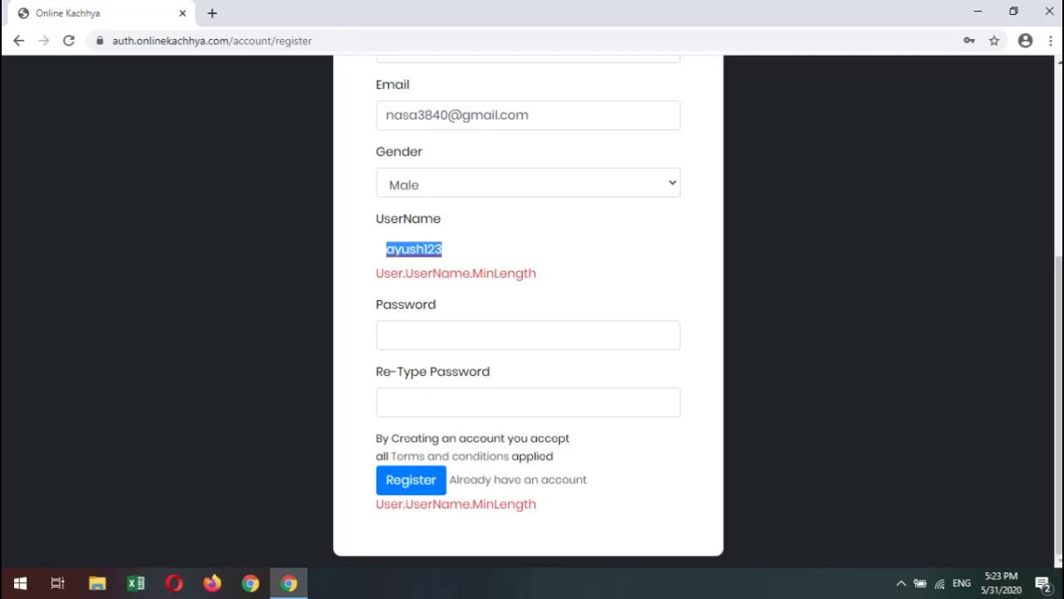
pyautogui.scroll(1, 532, 308)
# Enter the new password in both the Password and Re-Type Password fields.
pyautogui.hotkey('shift', 'Tab')
pyautogui.hotkey('shift', 'Tab')
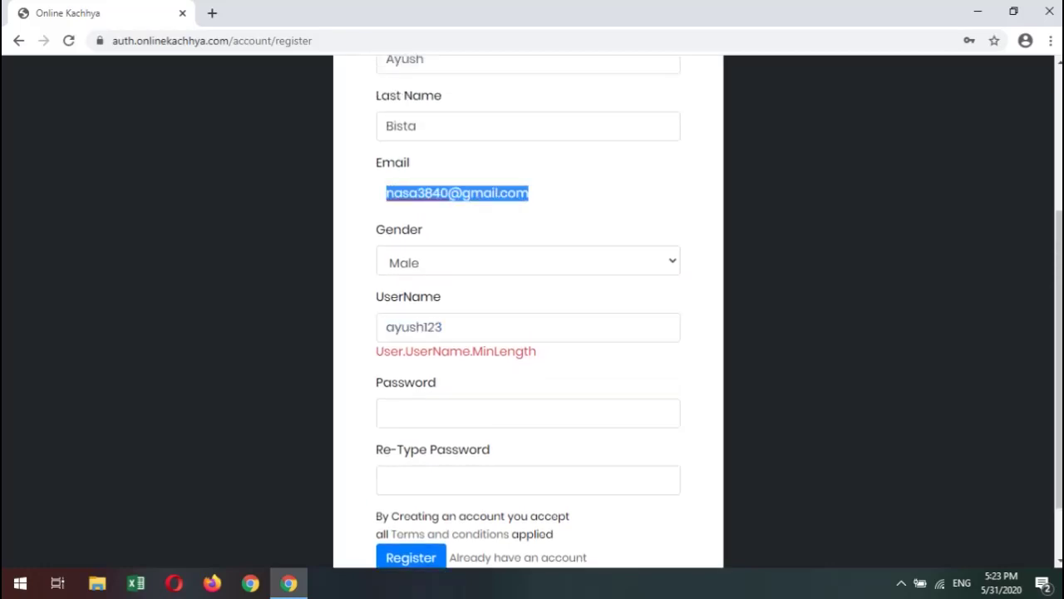
pyautogui.press('Tab')
pyautogui.press('Tab')
pyautogui.press('Right')
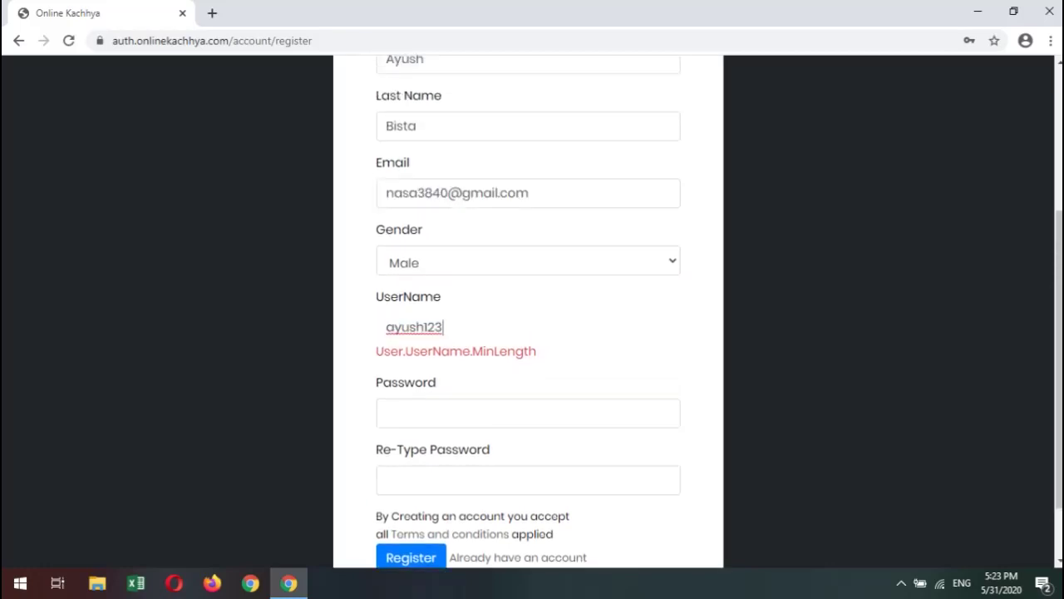
pyautogui.hotkey('ctrl', 'a')
pyautogui.press('Right')
pyautogui.press('Tab')
pyautogui.write('123456')
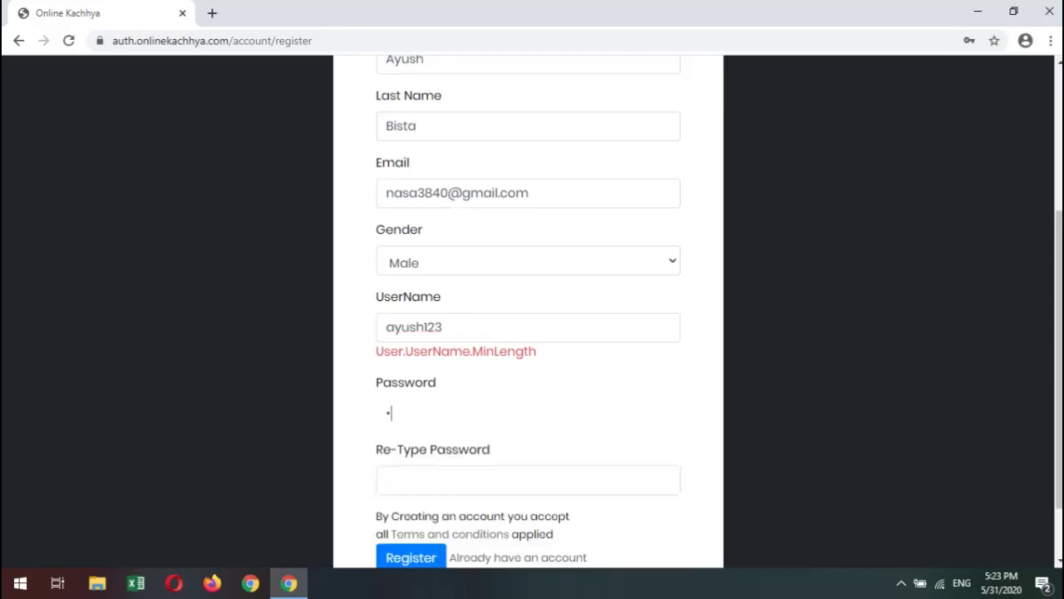
pyautogui.write('78')
pyautogui.press('Tab')
pyautogui.write('123456')
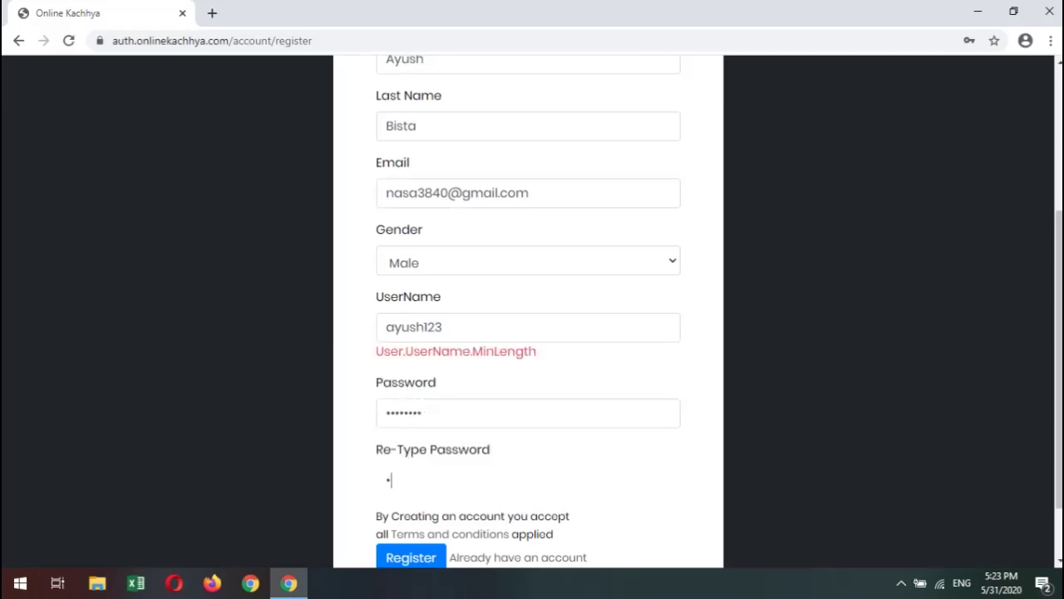
pyautogui.write('78')
# Submit the registration form, then resubmit it from the UserName field.
pyautogui.press('Return')
pyautogui.scroll(-1, 532, 312)
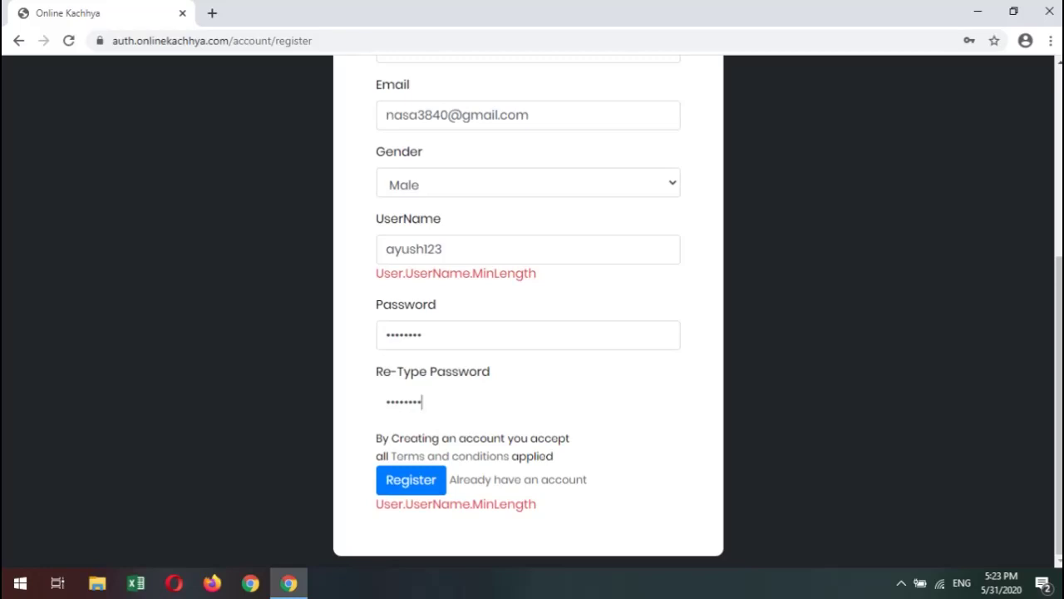
pyautogui.click(445, 250)
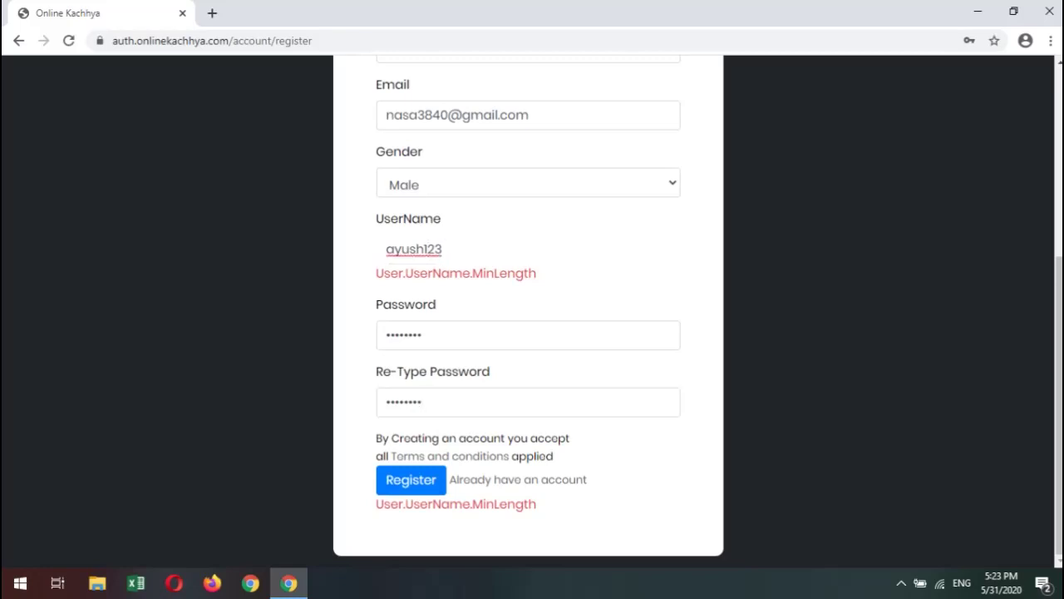
pyautogui.hotkey('ctrl', 'a')
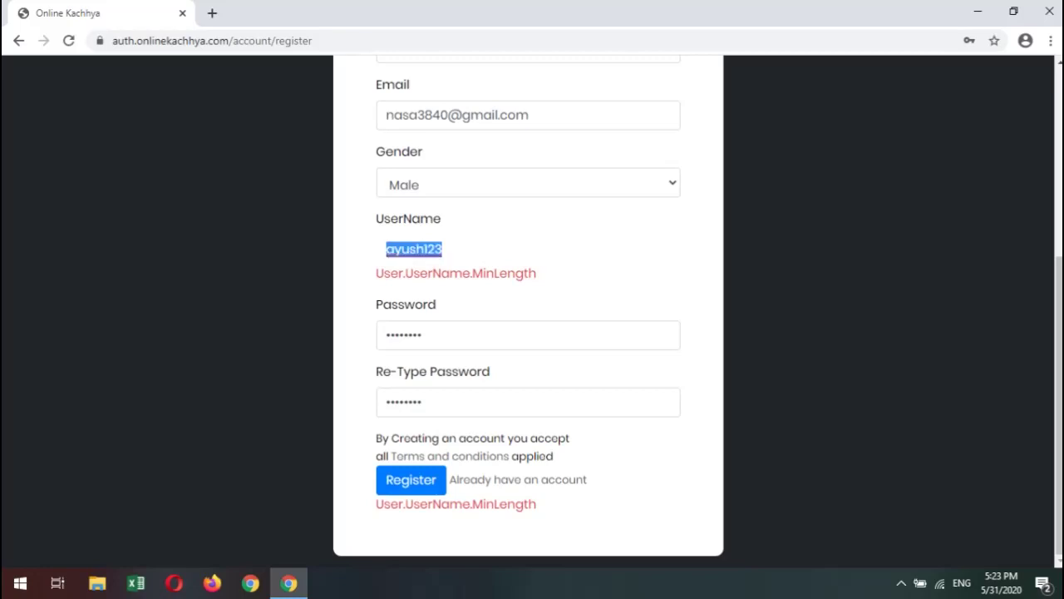
pyautogui.click(426, 249)
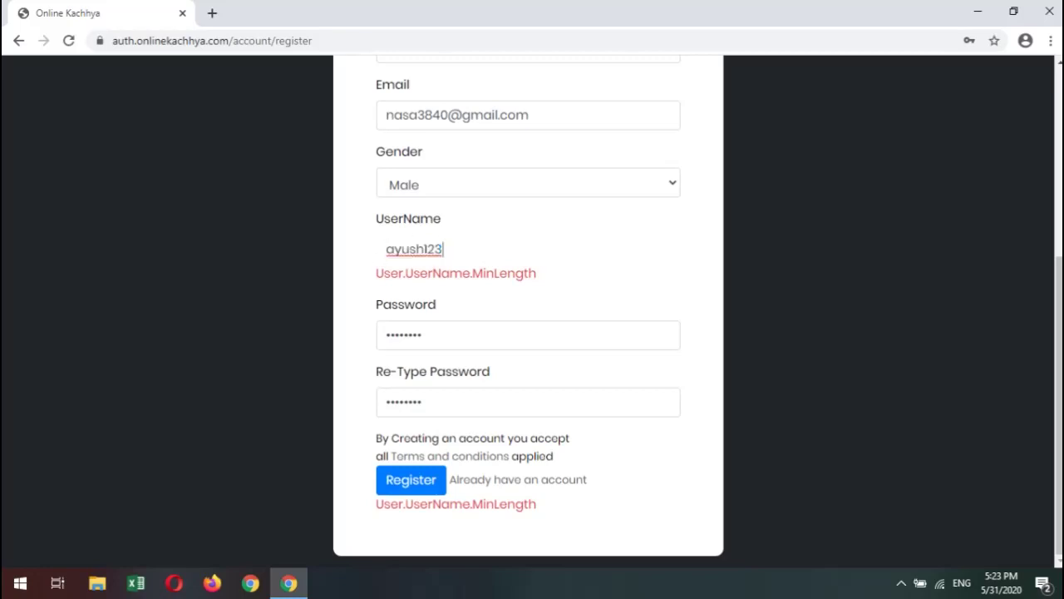
pyautogui.press('Return')
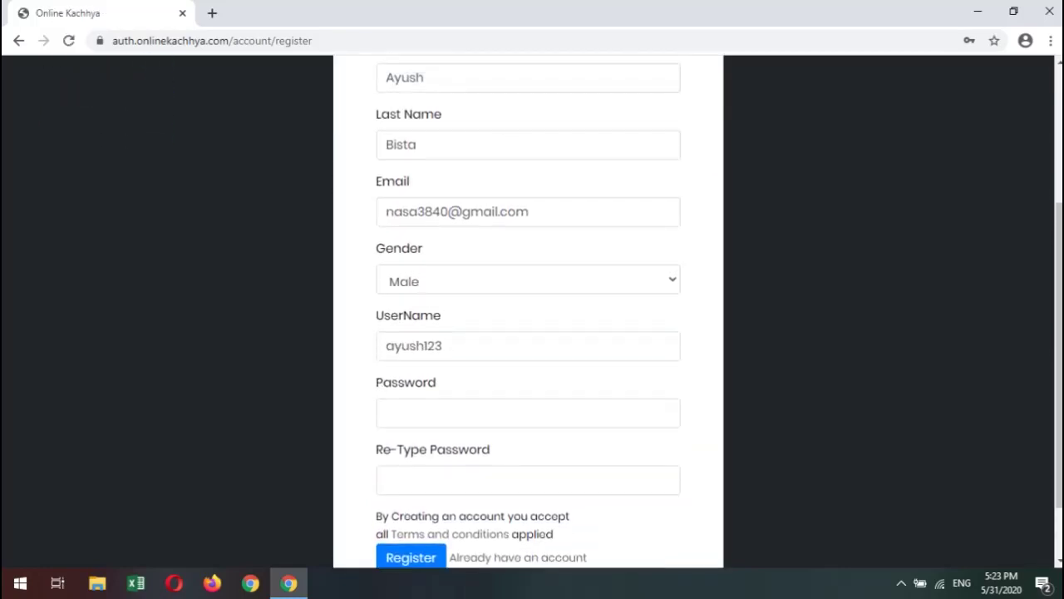
# Resubmit the registration and highlight the 'Email is already registered' error.
pyautogui.hotkey('ctrl', 'a')
pyautogui.press('End')
pyautogui.hotkey('ctrl', 'a')
pyautogui.press('End')
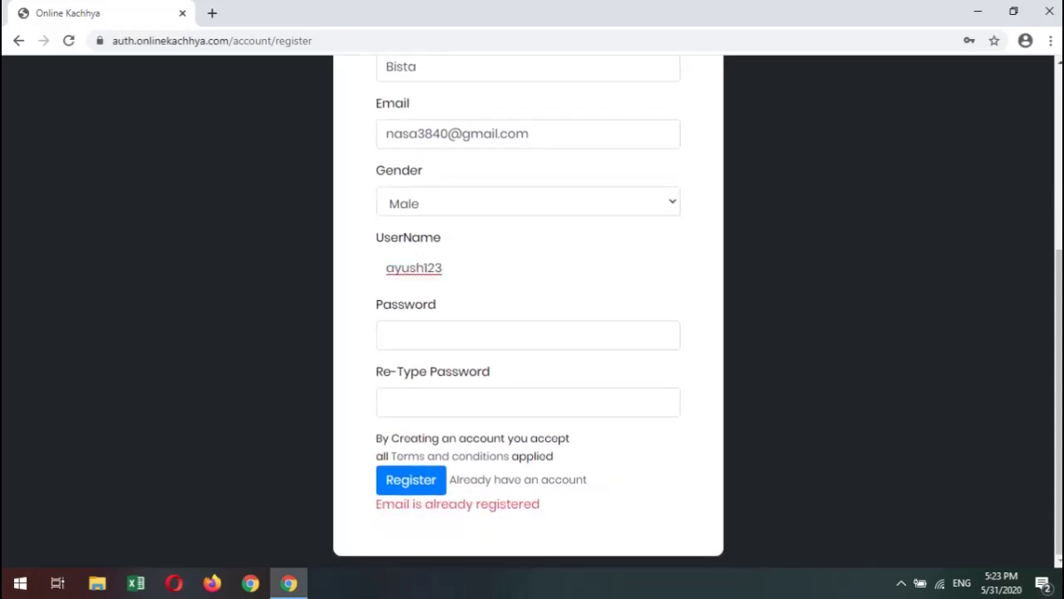
pyautogui.doubleClick(394, 503)
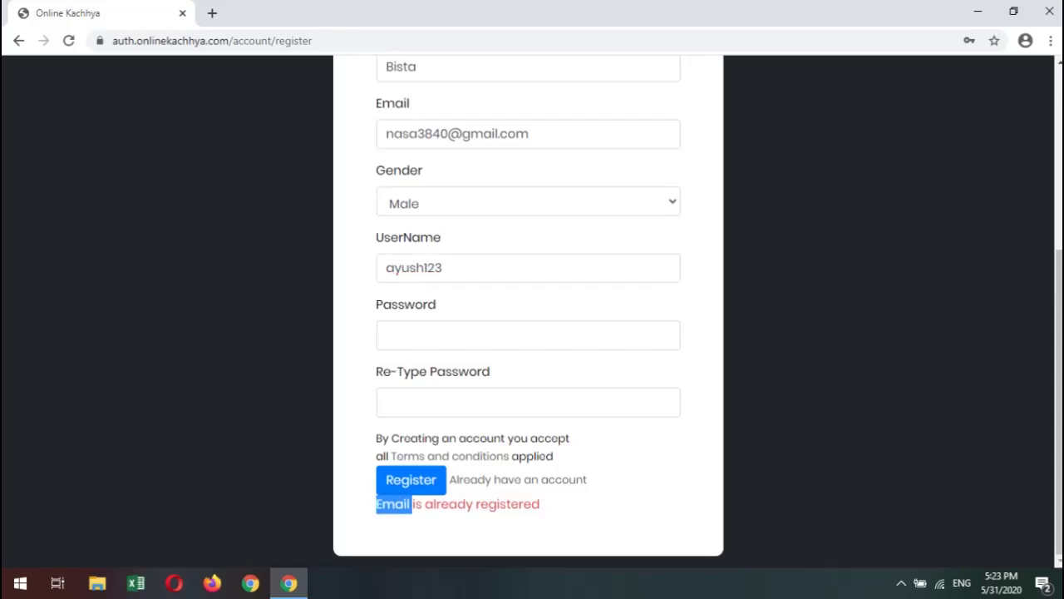
pyautogui.doubleClick(507, 504)
# Select and inspect the email address entered in the Email field.
pyautogui.scroll(4, 528, 312)
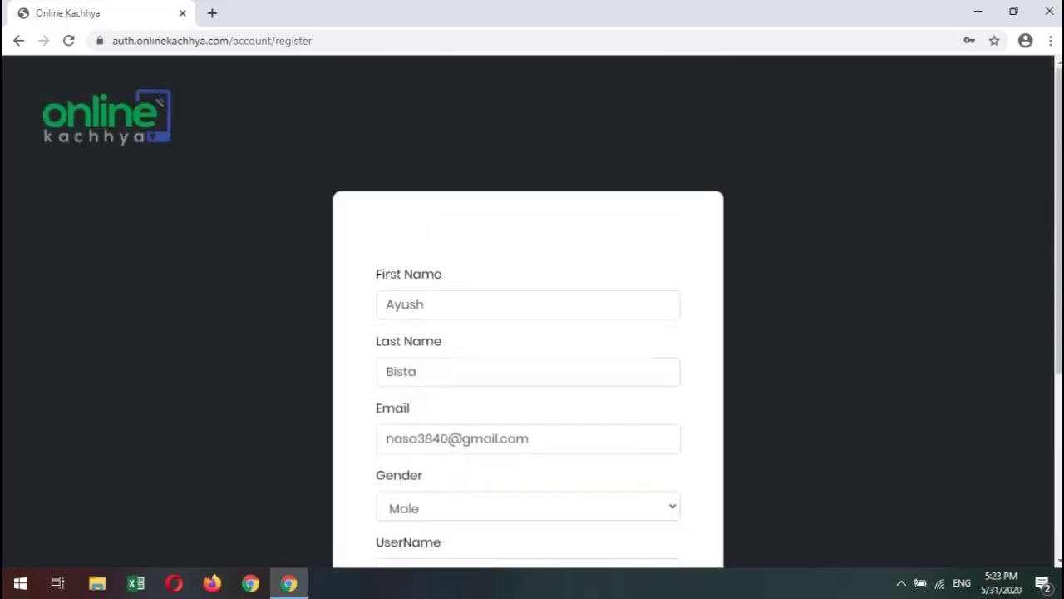
pyautogui.doubleClick(479, 439)
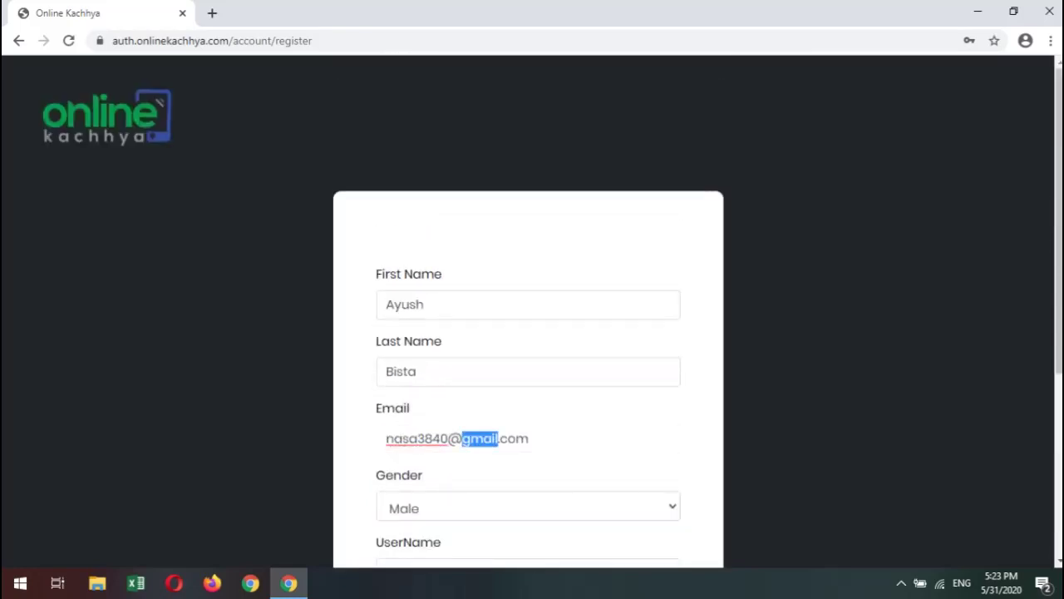
pyautogui.tripleClick(427, 438)
pyautogui.click(462, 438)
pyautogui.scroll(-1, 462, 432)
pyautogui.scroll(-2, 462, 429)
pyautogui.moveTo(385, 282); pyautogui.dragTo(528, 283)
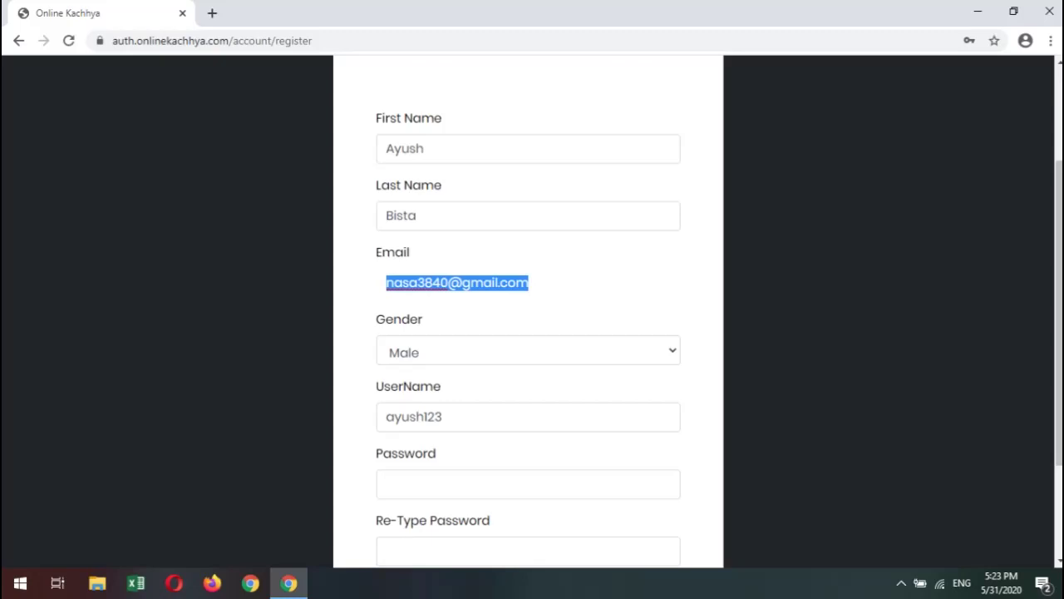
pyautogui.click(529, 283)
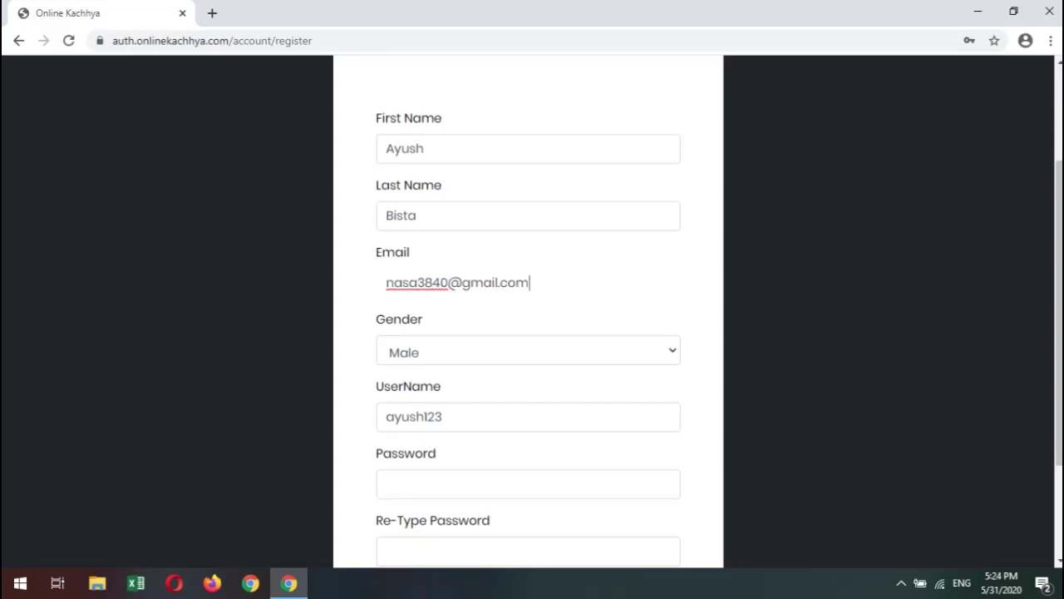
# Recheck the email address's domain, then open a new Chrome tab.
pyautogui.scroll(-2, 528, 332)
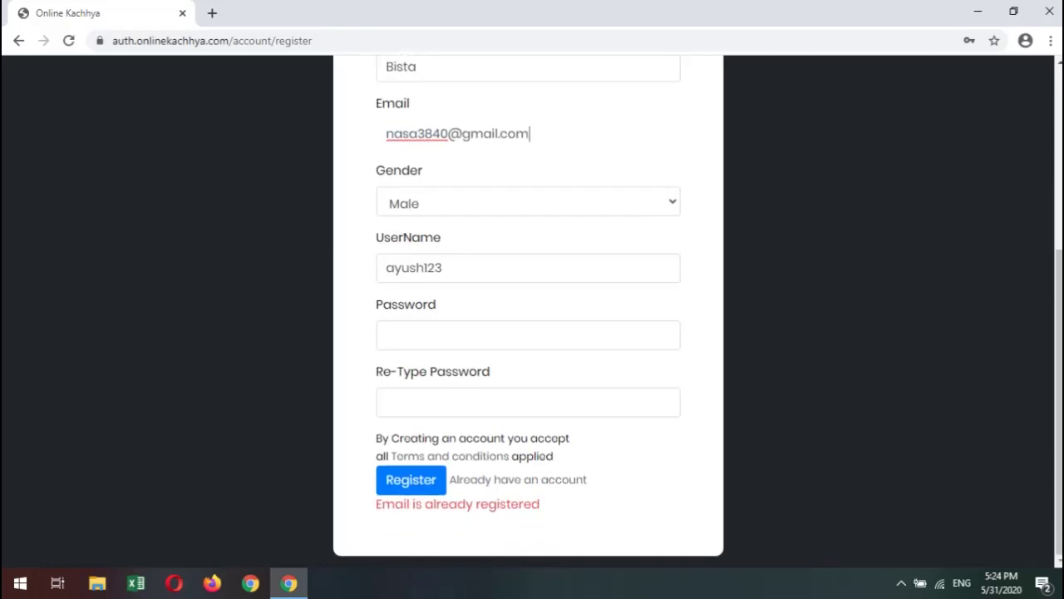
pyautogui.scroll(4, 528, 333)
pyautogui.scroll(-1, 528, 333)
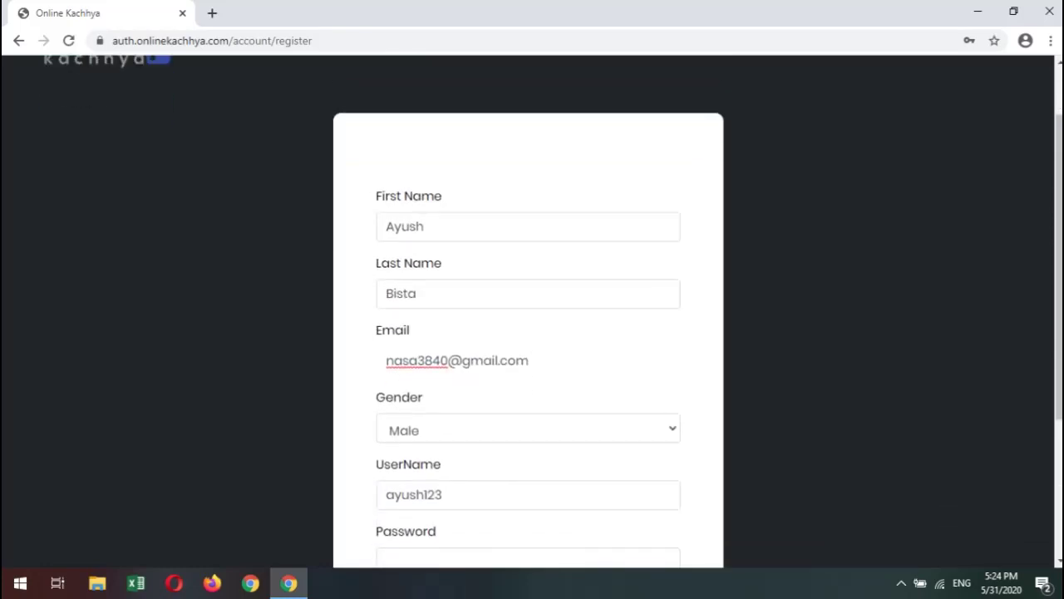
pyautogui.scroll(1, 528, 333)
pyautogui.doubleClick(480, 438)
pyautogui.click(517, 438)
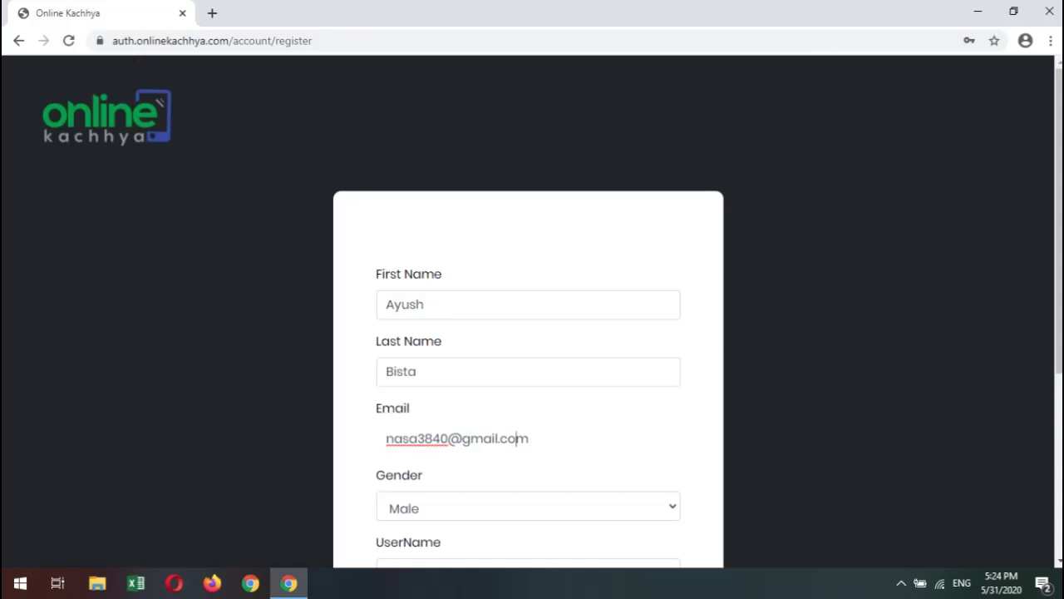
pyautogui.click(212, 13)
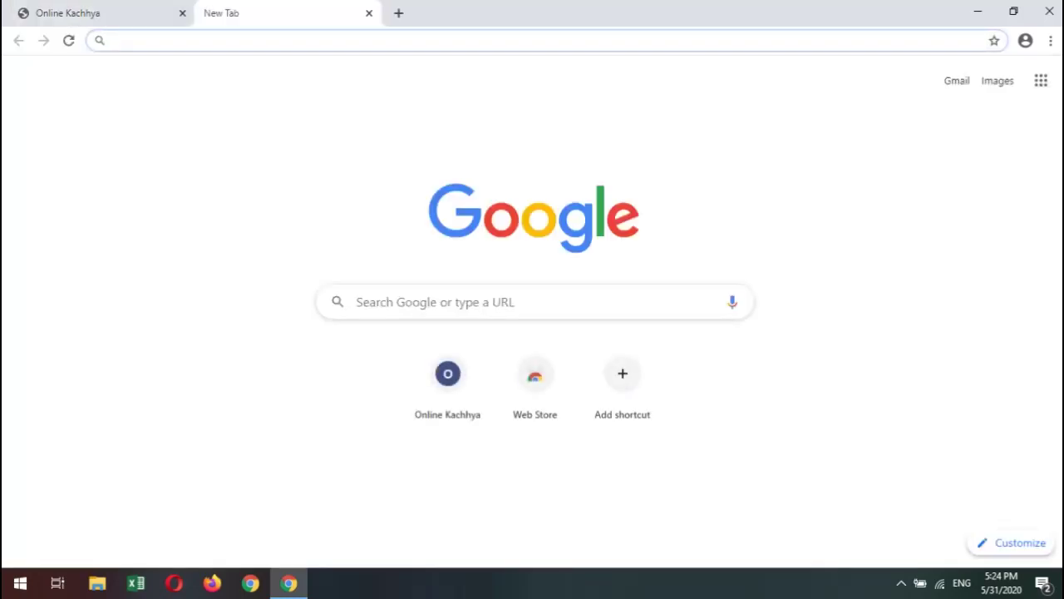
# Go to gmail.com, start Create an account, and set the language to English (United States).
pyautogui.write('gmail.')
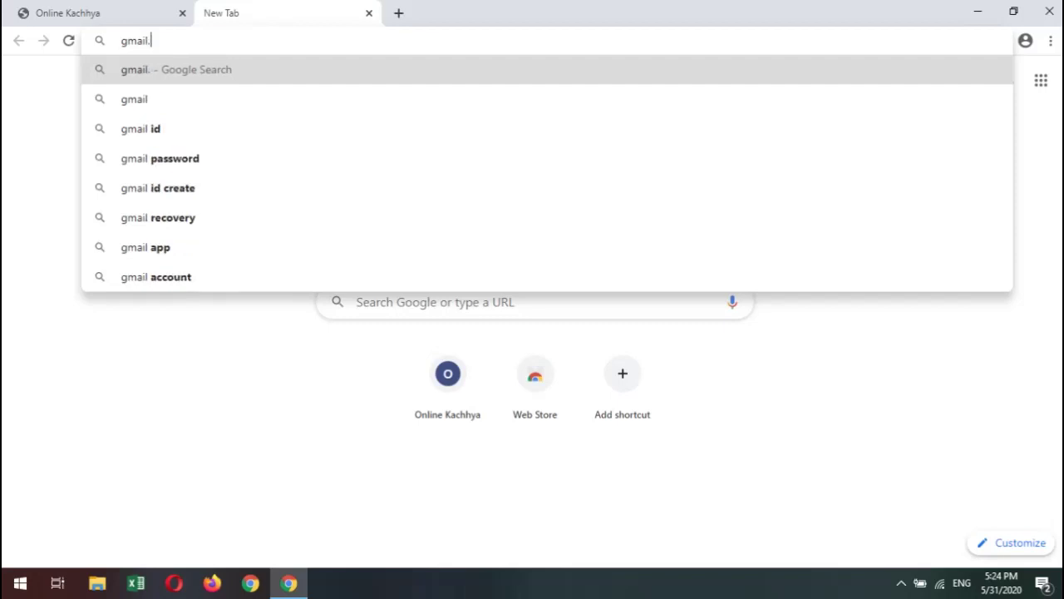
pyautogui.write('com')
pyautogui.press('Return')
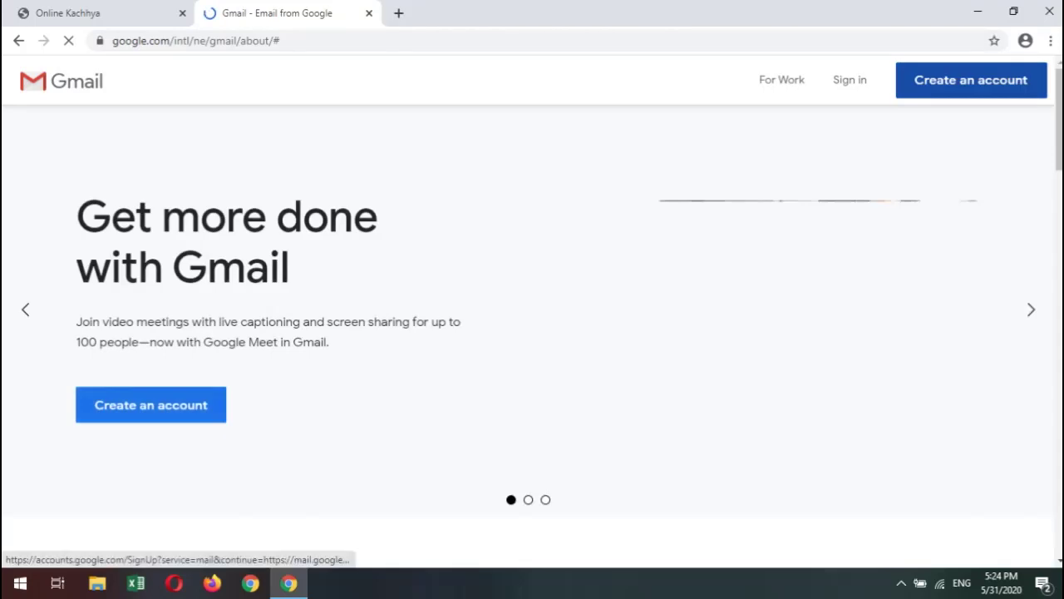
pyautogui.click(971, 80)
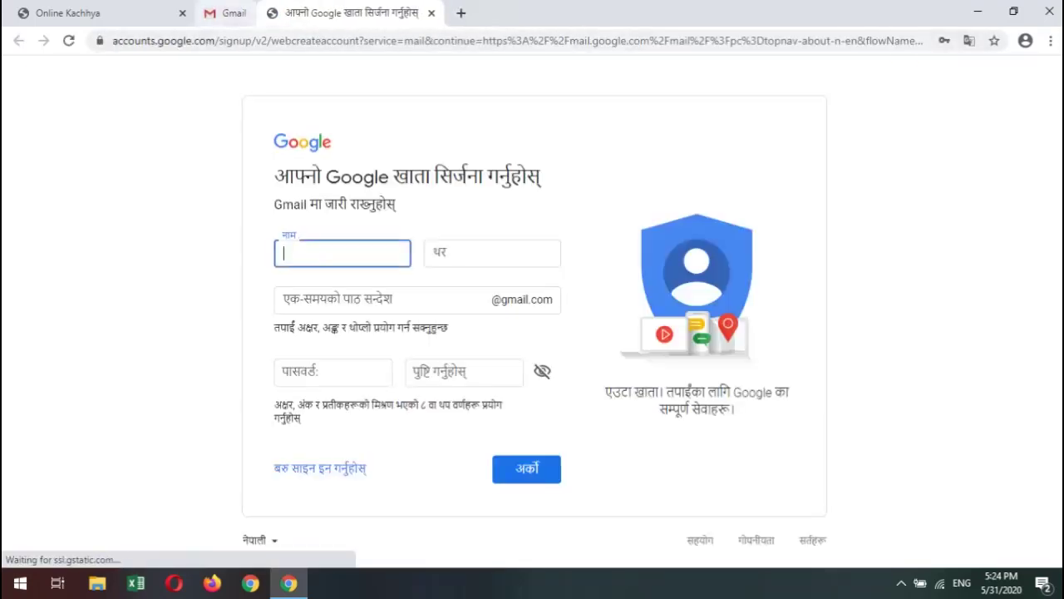
pyautogui.click(260, 539)
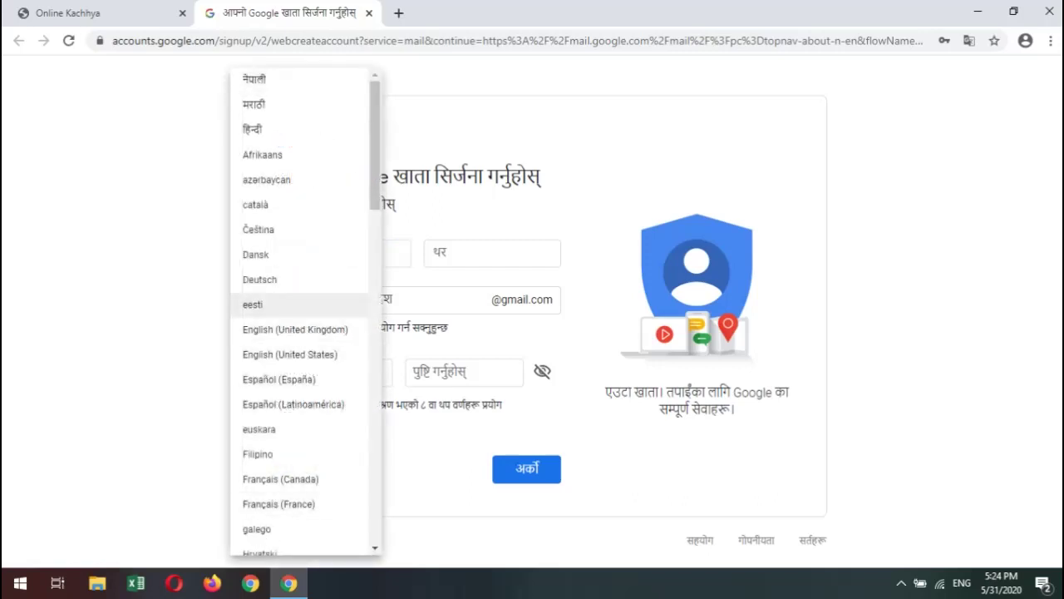
pyautogui.click(289, 354)
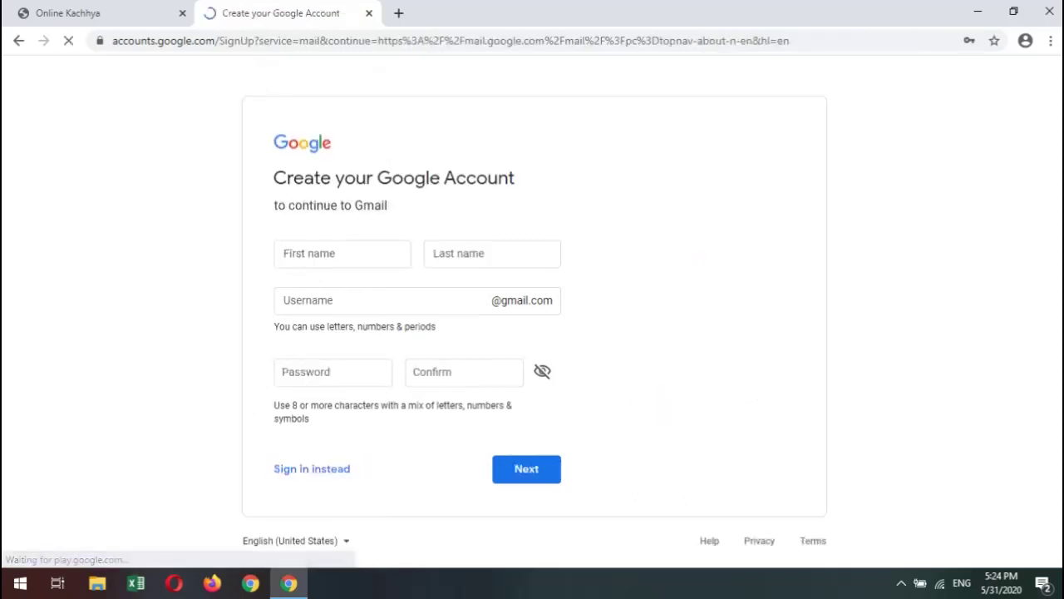
# Compare the registration tab with the Google sign-up form and bring up suggested usernames.
pyautogui.hotkey('ctrl', 'shift', 'Tab')
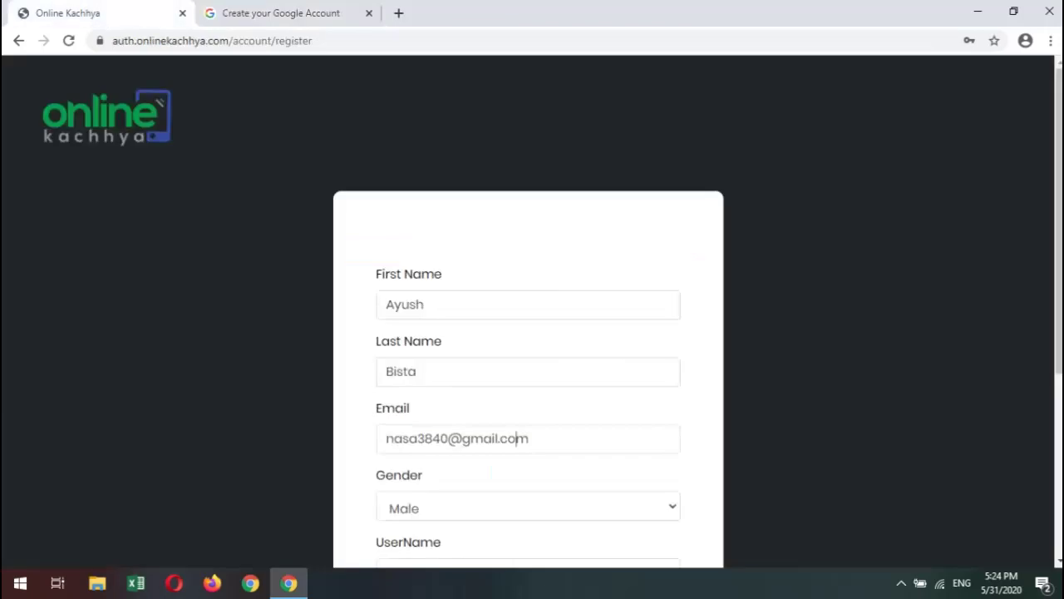
pyautogui.scroll(-3, 529, 312)
pyautogui.scroll(-1, 529, 312)
pyautogui.scroll(4, 528, 312)
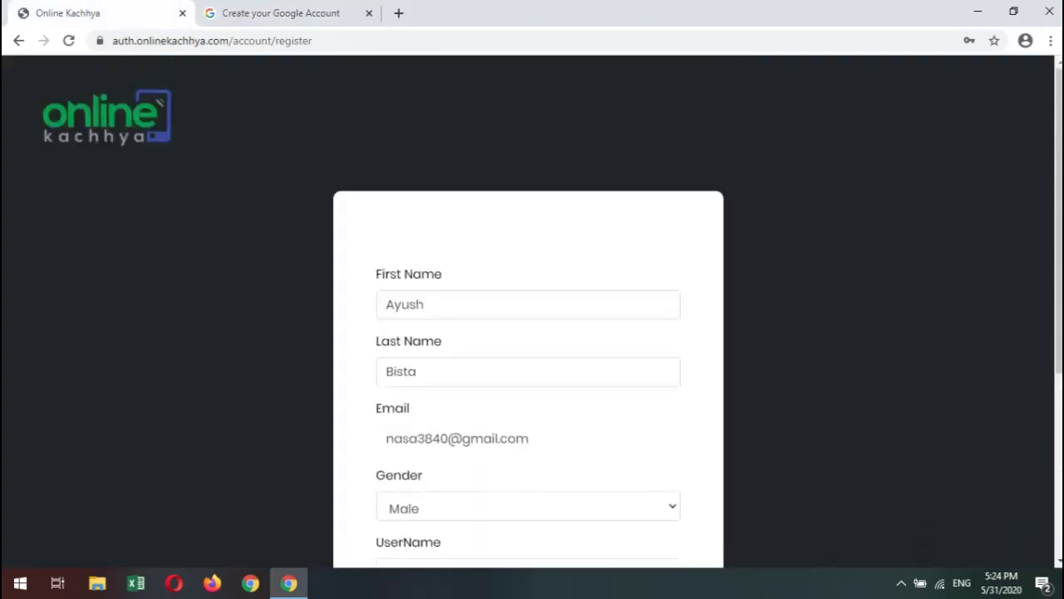
pyautogui.hotkey('ctrl', 'Tab')
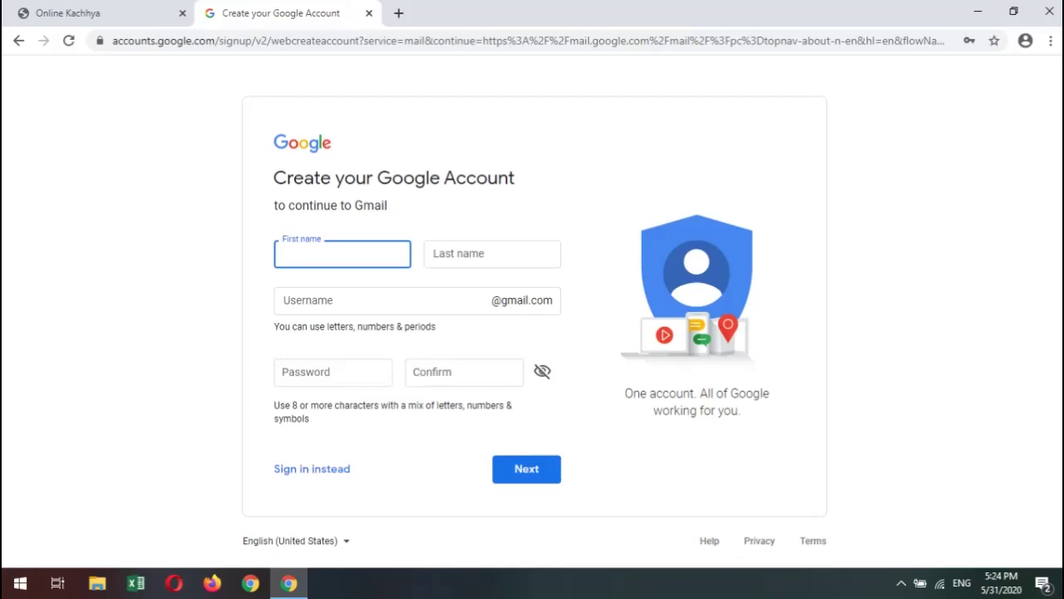
pyautogui.click(382, 300)
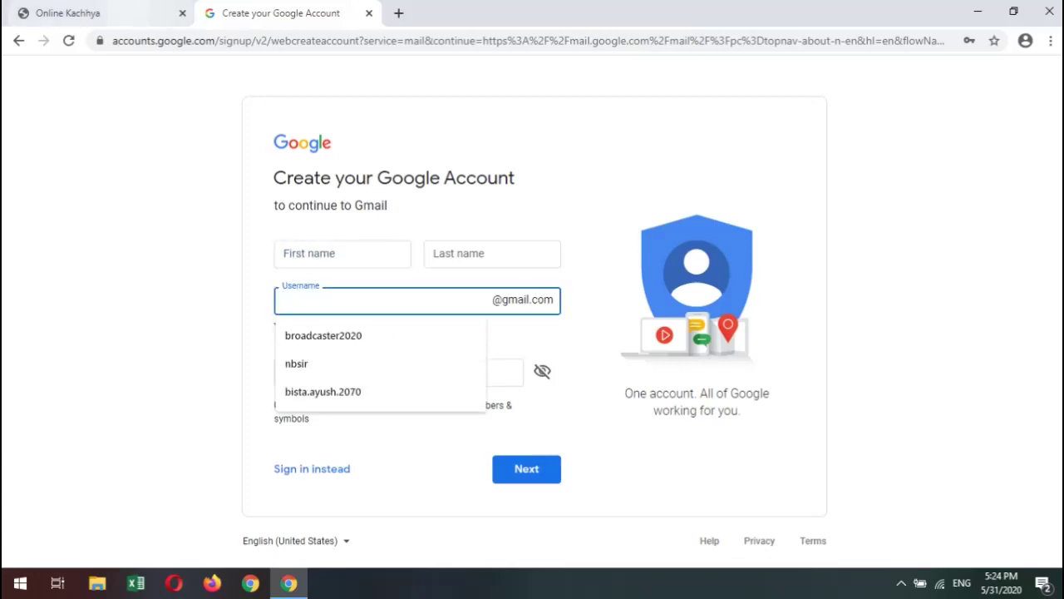
pyautogui.hotkey('ctrl', 'shift', 'Tab')
pyautogui.scroll(-2, 533, 311)
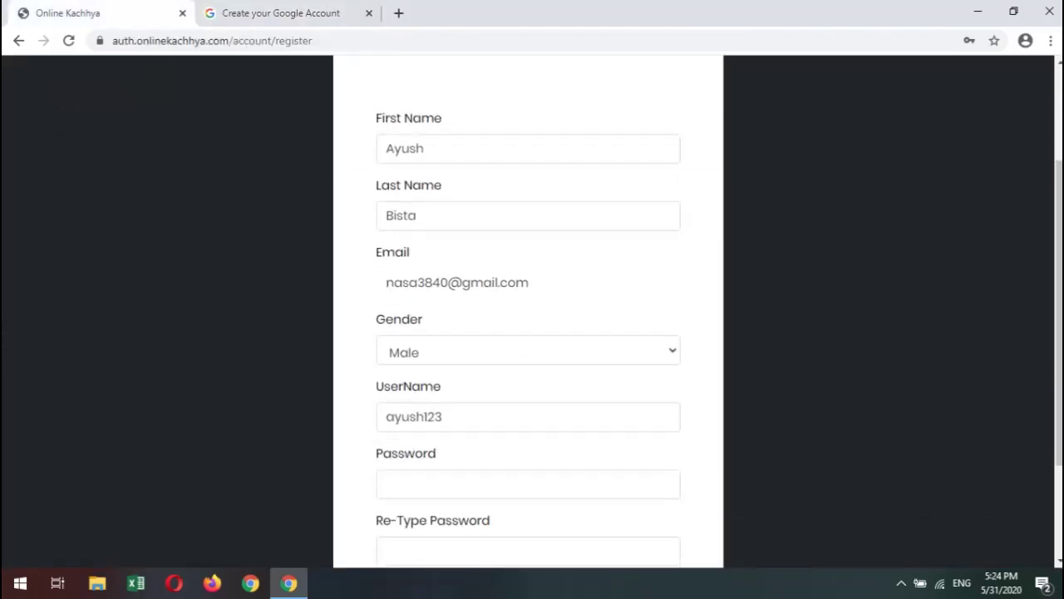
pyautogui.hotkey('ctrl', 'Tab')
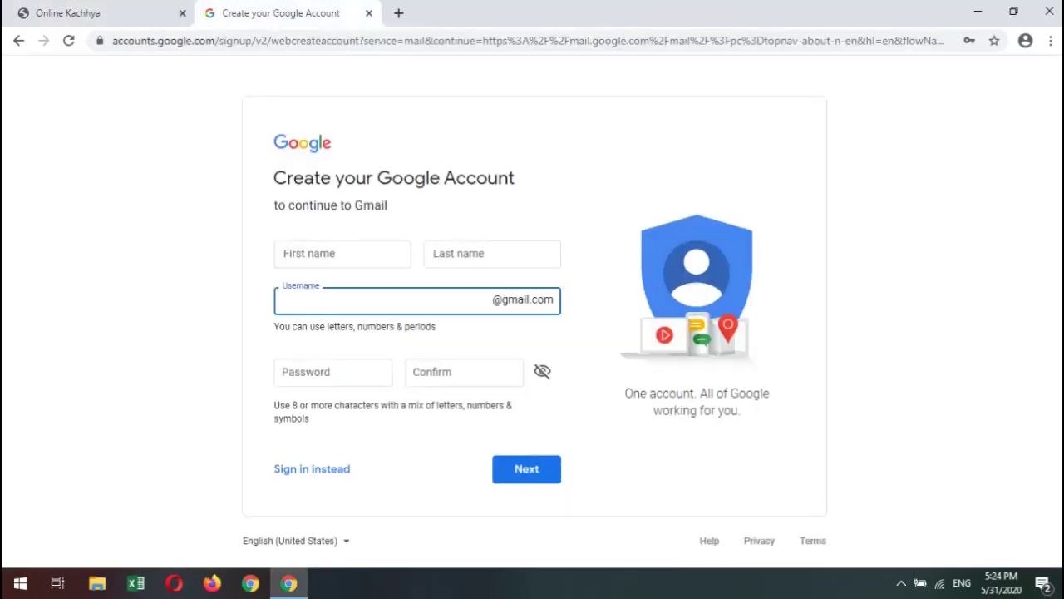
pyautogui.press('Down')
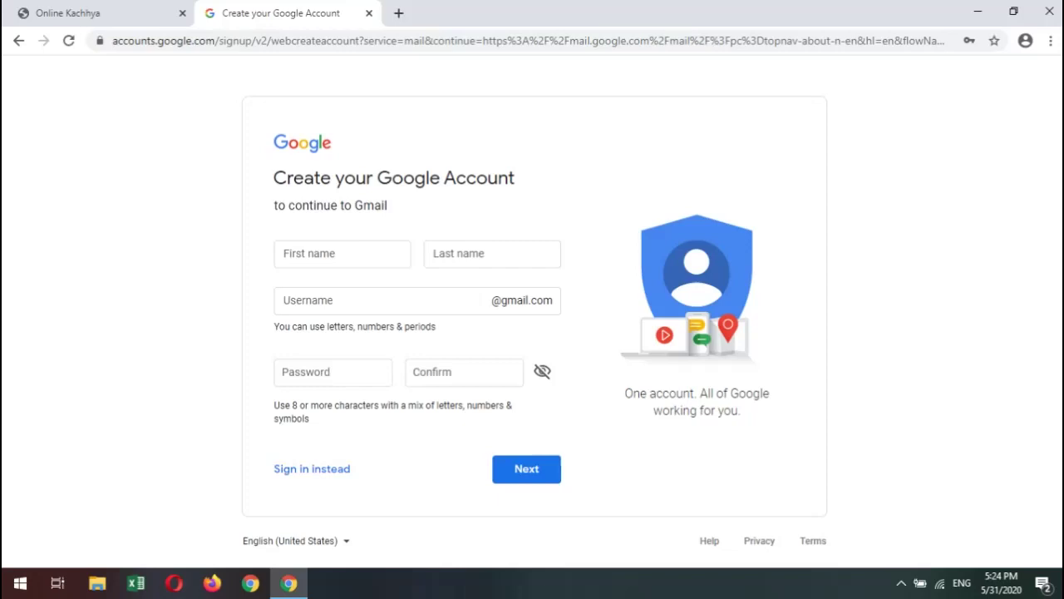
# Close the Google sign-up tab and try selecting parts of the registration email address.
pyautogui.click(370, 13)
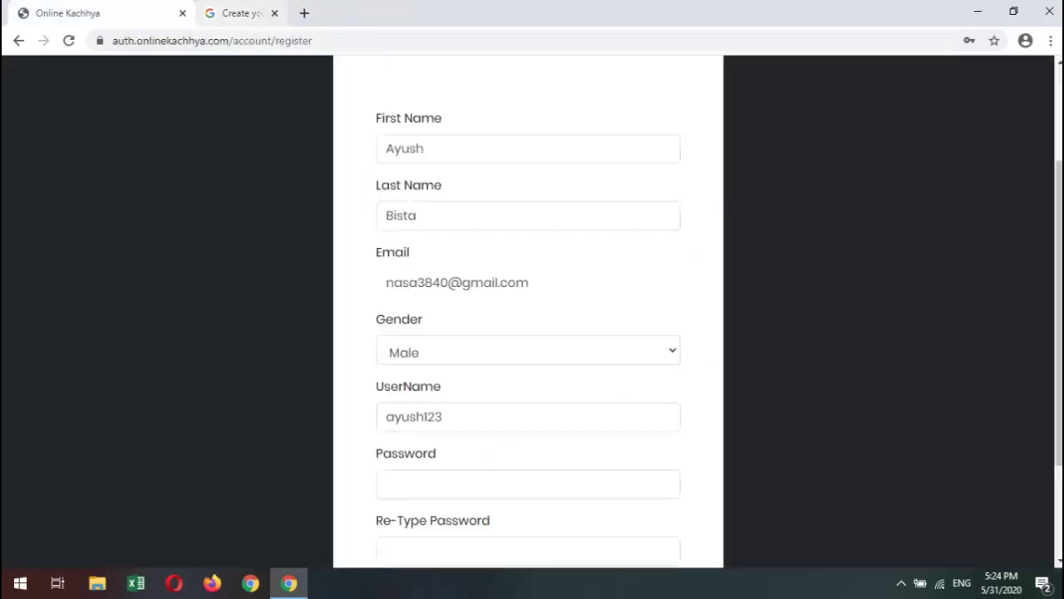
pyautogui.scroll(2, 516, 439)
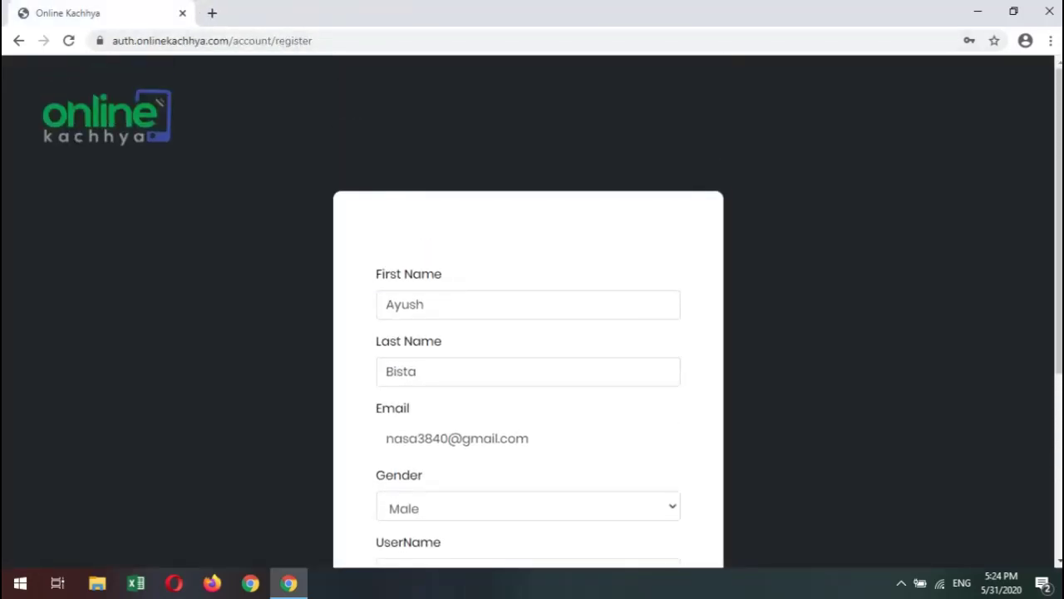
pyautogui.scroll(-2, 528, 333)
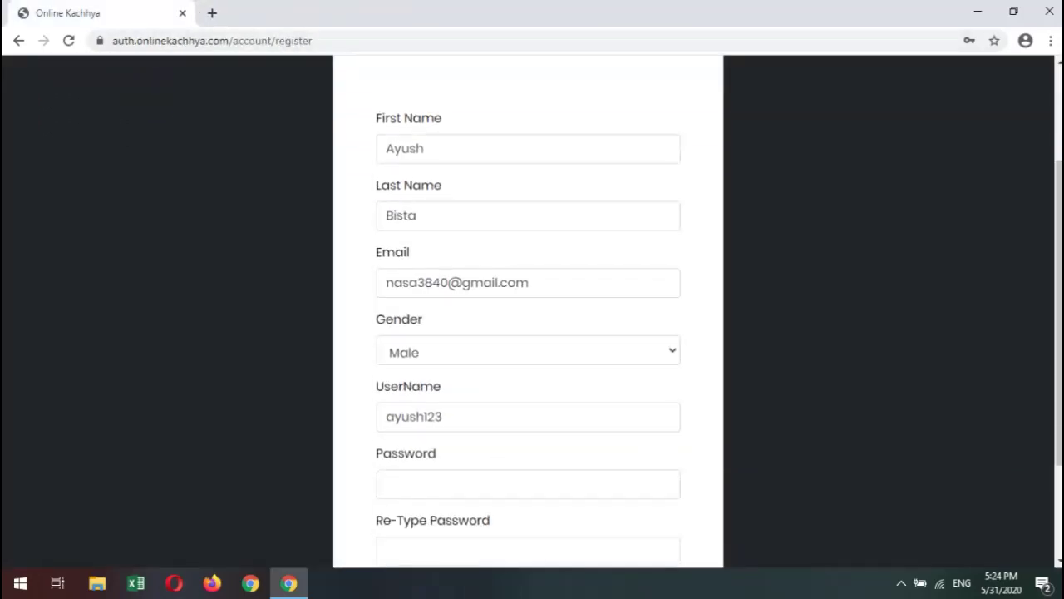
pyautogui.doubleClick(479, 283)
pyautogui.click(528, 283)
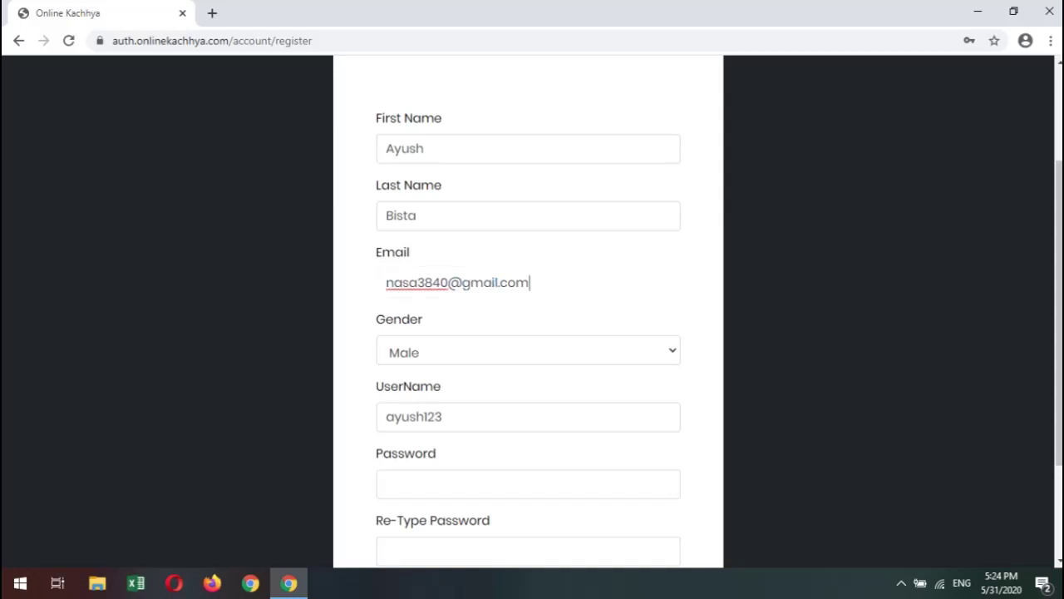
pyautogui.hotkey('ctrl', 'a')
pyautogui.moveTo(529, 282); pyautogui.dragTo(384, 282)
pyautogui.doubleClick(415, 283)
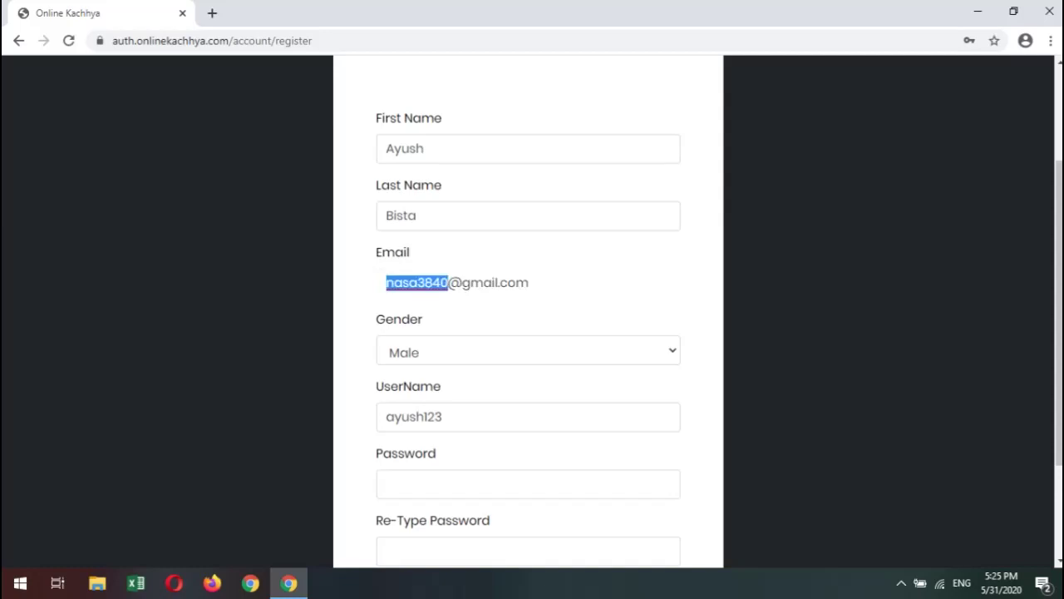
pyautogui.doubleClick(479, 282)
pyautogui.tripleClick(426, 283)
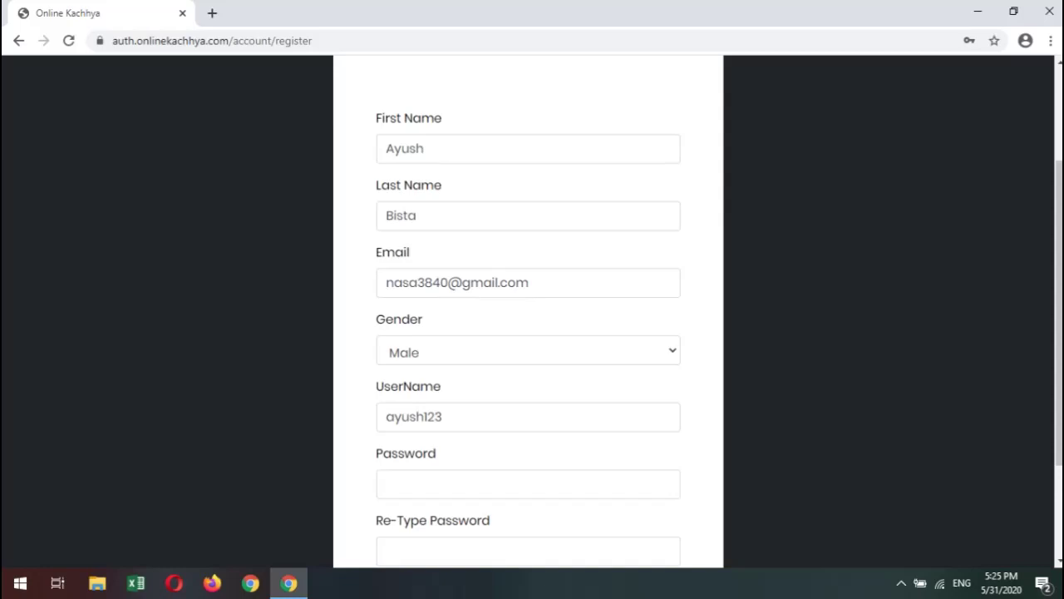
# Scroll back to the Email field and select the part of the address before the @.
pyautogui.scroll(2, 527, 312)
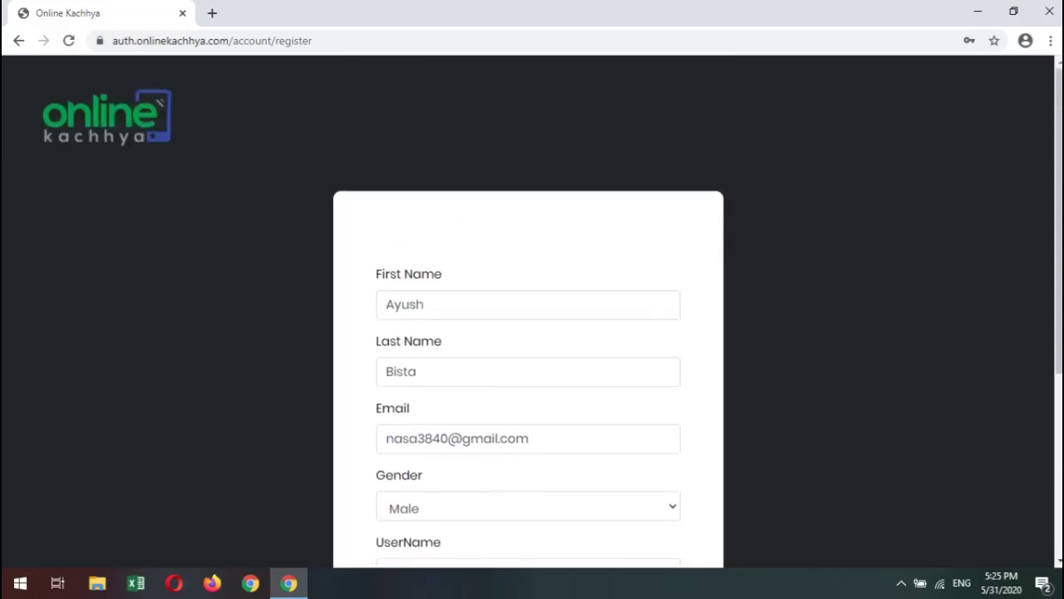
pyautogui.scroll(-3, 528, 312)
pyautogui.click(470, 205)
pyautogui.scroll(2, 470, 204)
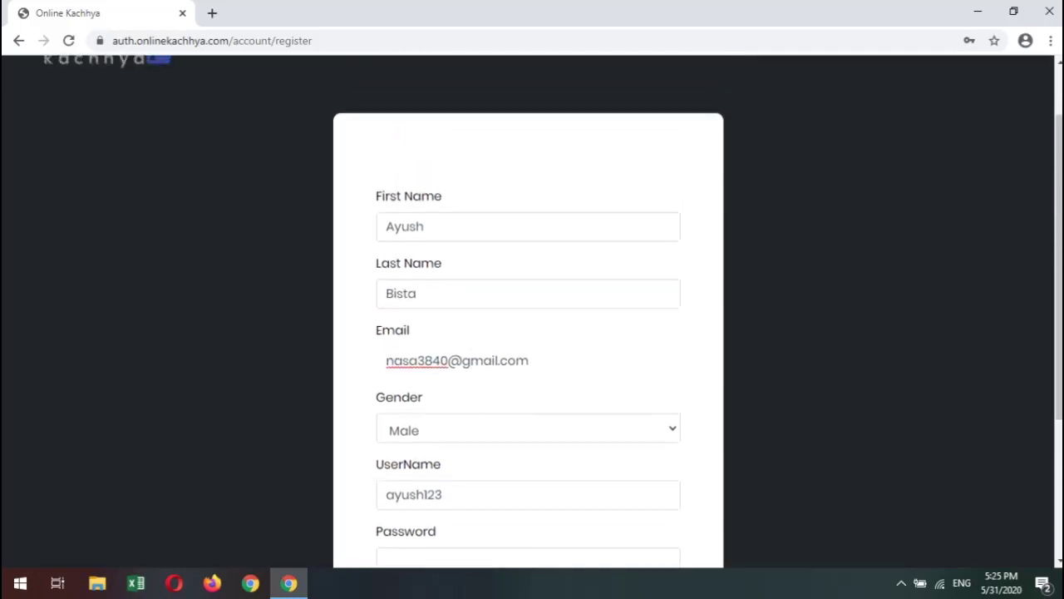
pyautogui.click(410, 226)
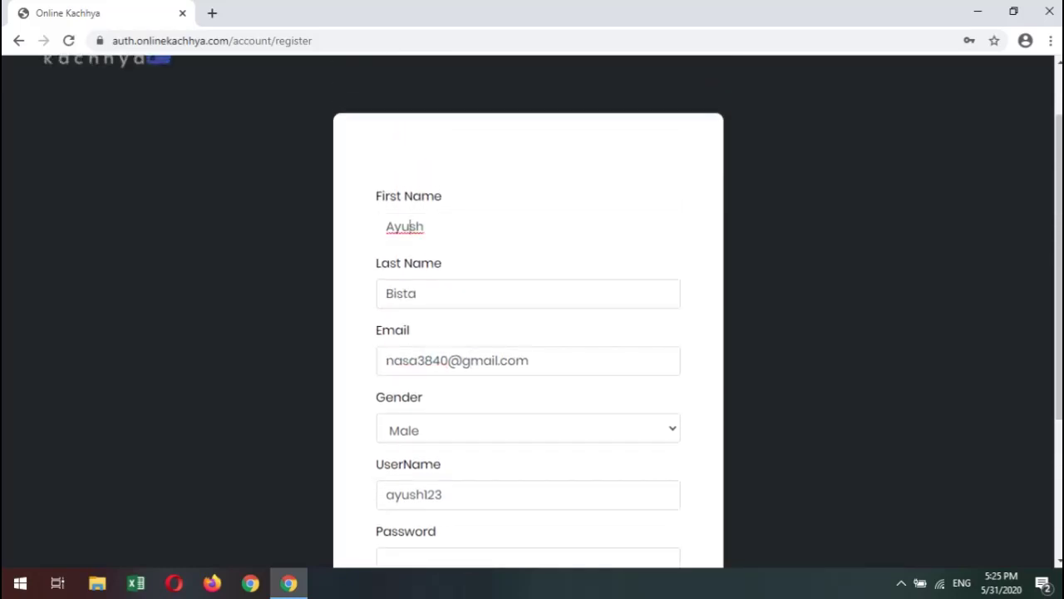
pyautogui.moveTo(386, 360); pyautogui.dragTo(529, 360)
pyautogui.click(499, 360)
pyautogui.scroll(-3, 532, 332)
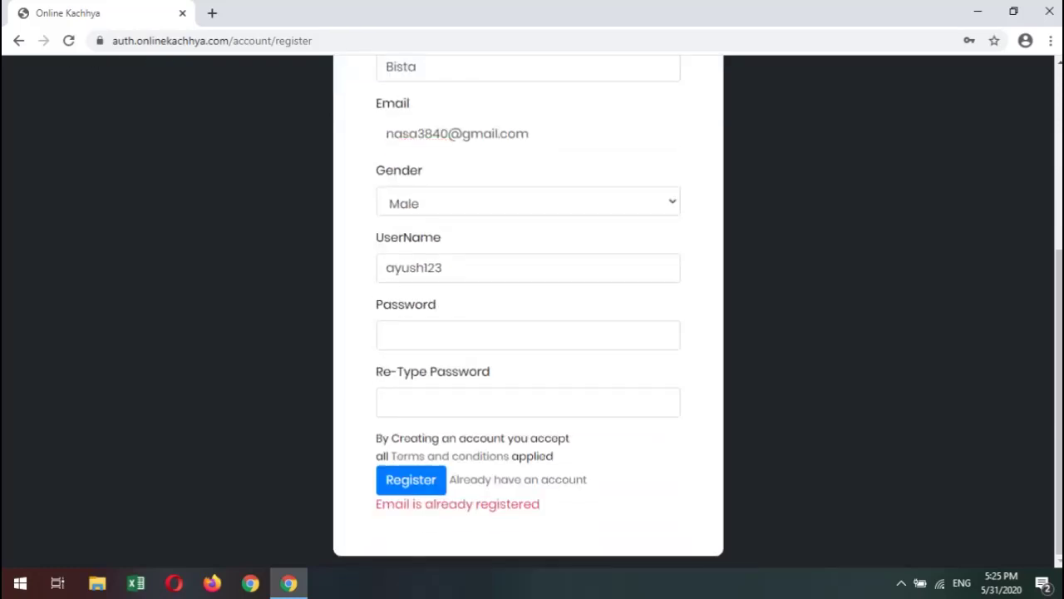
pyautogui.moveTo(540, 504); pyautogui.dragTo(376, 504)
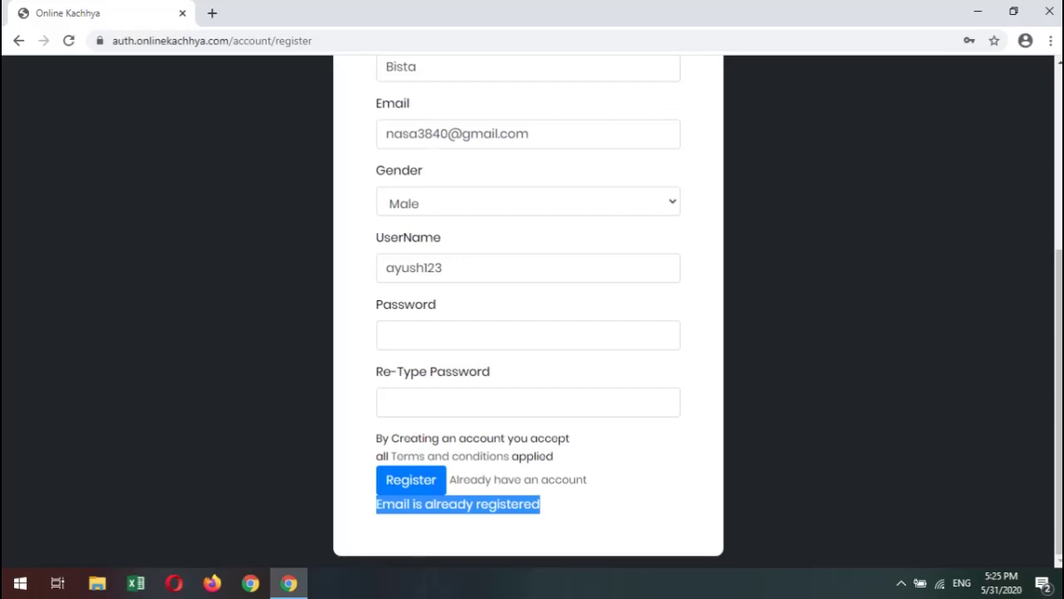
pyautogui.doubleClick(416, 133)
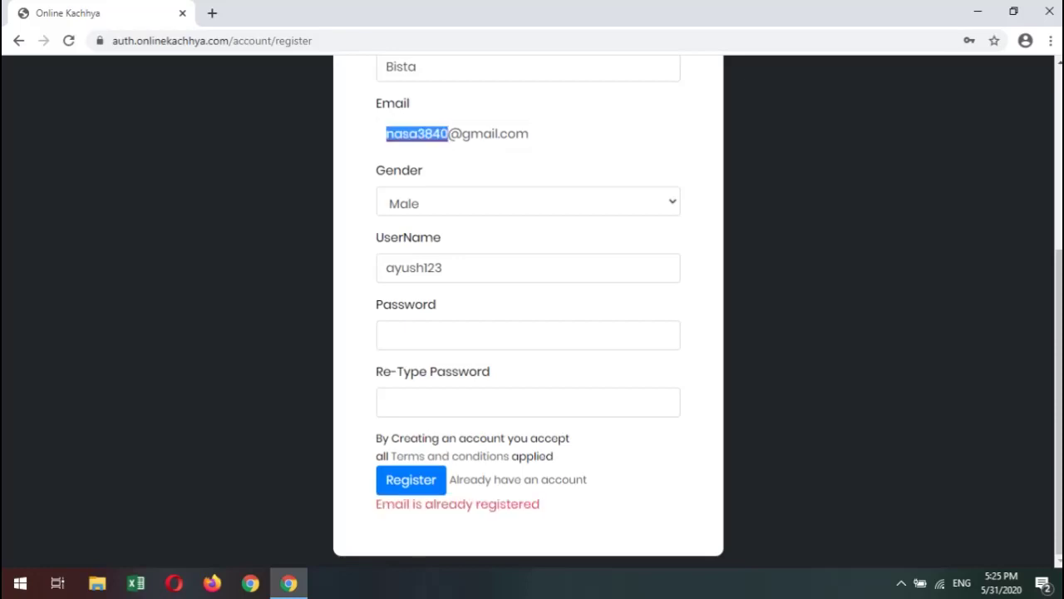
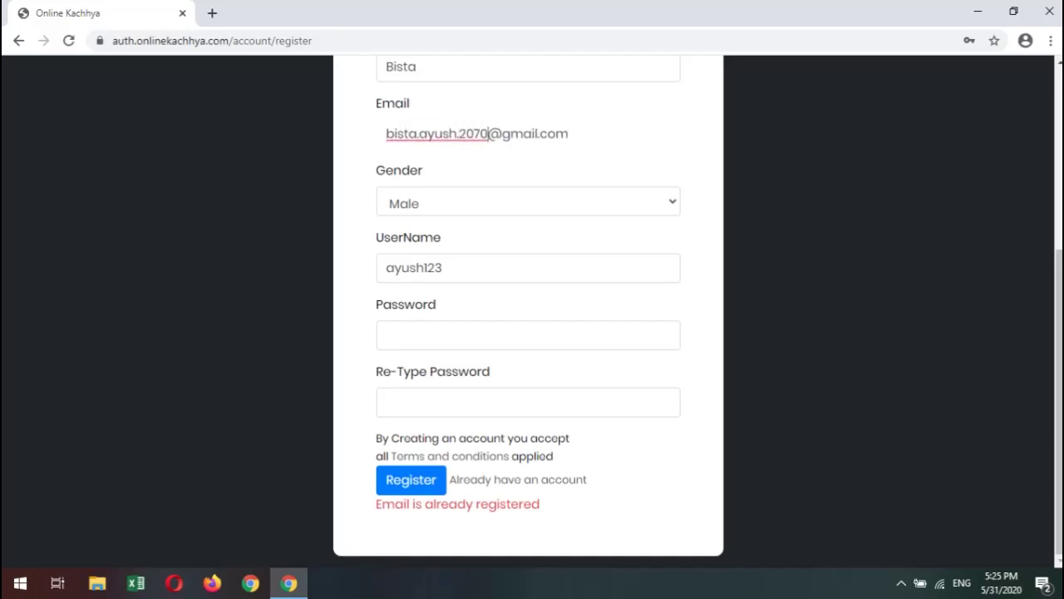
# Type a new username part for the email address over the old one and adjust the selection.
pyautogui.hotkey('ctrl', 'shift', 'Left')
pyautogui.hotkey('ctrl', 'a')
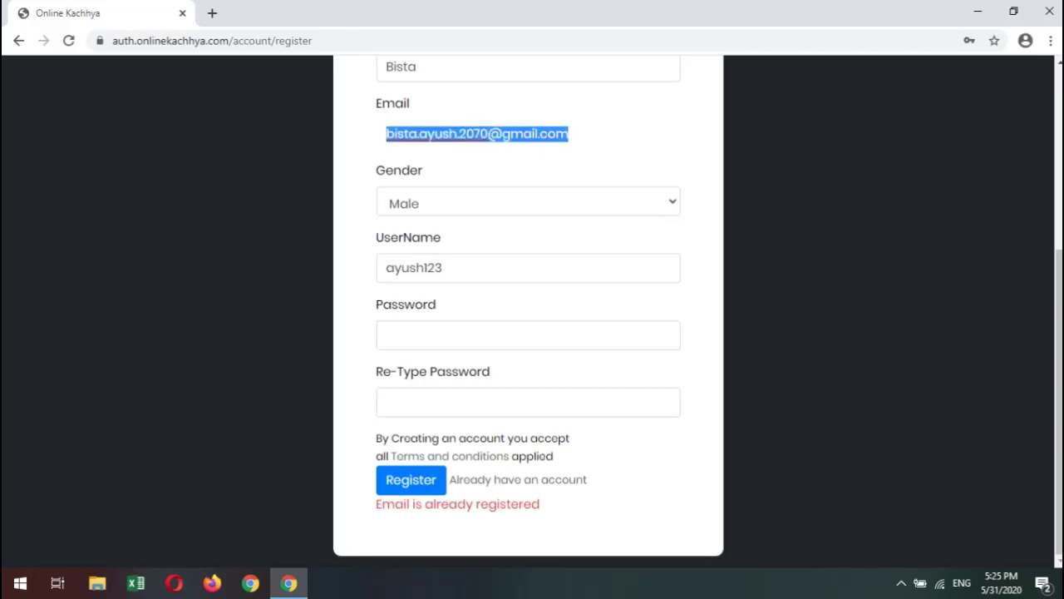
pyautogui.press('End')
pyautogui.hotkey('shift', 'Left')
pyautogui.hotkey('shift', 'Left')
pyautogui.hotkey('shift', 'Left')
pyautogui.hotkey('shift', 'Left')
pyautogui.hotkey('shift', 'Left')
pyautogui.hotkey('shift', 'Left')
pyautogui.hotkey('shift', 'Left')
pyautogui.hotkey('shift', 'Left')
pyautogui.hotkey('shift', 'Left')
pyautogui.hotkey('shift', 'Left')
pyautogui.hotkey('shift', 'Left')
pyautogui.hotkey('shift', 'Left')
pyautogui.hotkey('shift', 'Left')
pyautogui.hotkey('shift', 'Left')
pyautogui.hotkey('shift', 'Left')
pyautogui.hotkey('shift', 'Left')
pyautogui.hotkey('shift', 'Left')
pyautogui.hotkey('shift', 'Left')
pyautogui.hotkey('shift', 'Left')
pyautogui.hotkey('shift', 'Left')
pyautogui.press('Right')
pyautogui.press('End')
pyautogui.hotkey('shift', 'Left')
pyautogui.hotkey('shift', 'Left')
pyautogui.hotkey('shift', 'Left')
pyautogui.hotkey('shift', 'Left')
pyautogui.hotkey('shift', 'Left')
pyautogui.hotkey('shift', 'Left')
pyautogui.hotkey('shift', 'Left')
pyautogui.hotkey('shift', 'Left')
pyautogui.hotkey('shift', 'Left')
pyautogui.hotkey('shift', 'Left')
pyautogui.hotkey('shift', 'Left')
pyautogui.hotkey('shift', 'Left')
pyautogui.hotkey('shift', 'Left')
pyautogui.hotkey('shift', 'Left')
pyautogui.hotkey('shift', 'Left')
pyautogui.hotkey('shift', 'Left')
pyautogui.hotkey('shift', 'Left')
pyautogui.hotkey('shift', 'Left')
pyautogui.hotkey('shift', 'Left')
pyautogui.hotkey('shift', 'Left')
pyautogui.hotkey('shift', 'Left')
pyautogui.hotkey('shift', 'Left')
pyautogui.hotkey('shift', 'Left')
pyautogui.hotkey('shift', 'Left')
pyautogui.hotkey('shift', 'Left')
pyautogui.hotkey('shift', 'Left')
# Highlight the new email address to check it, then move to the UserName field.
pyautogui.click(398, 133)
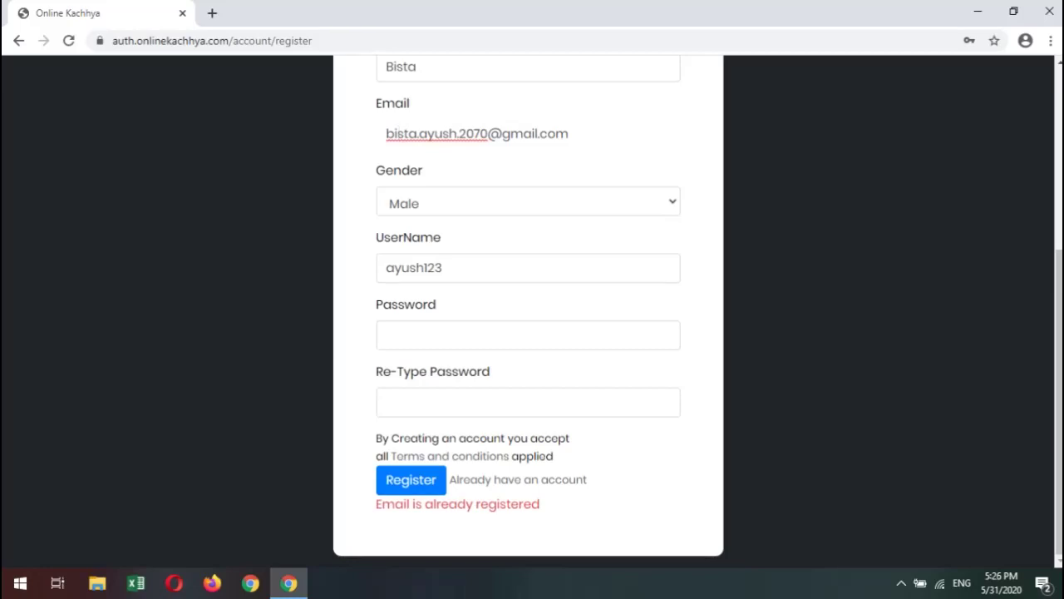
pyautogui.moveTo(569, 134); pyautogui.dragTo(385, 134)
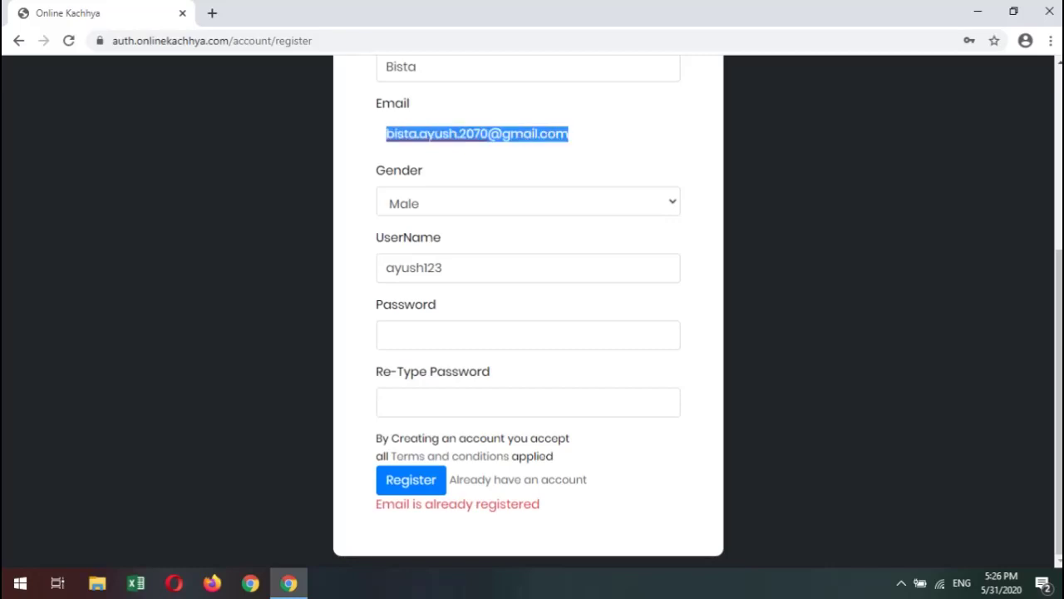
pyautogui.click(582, 134)
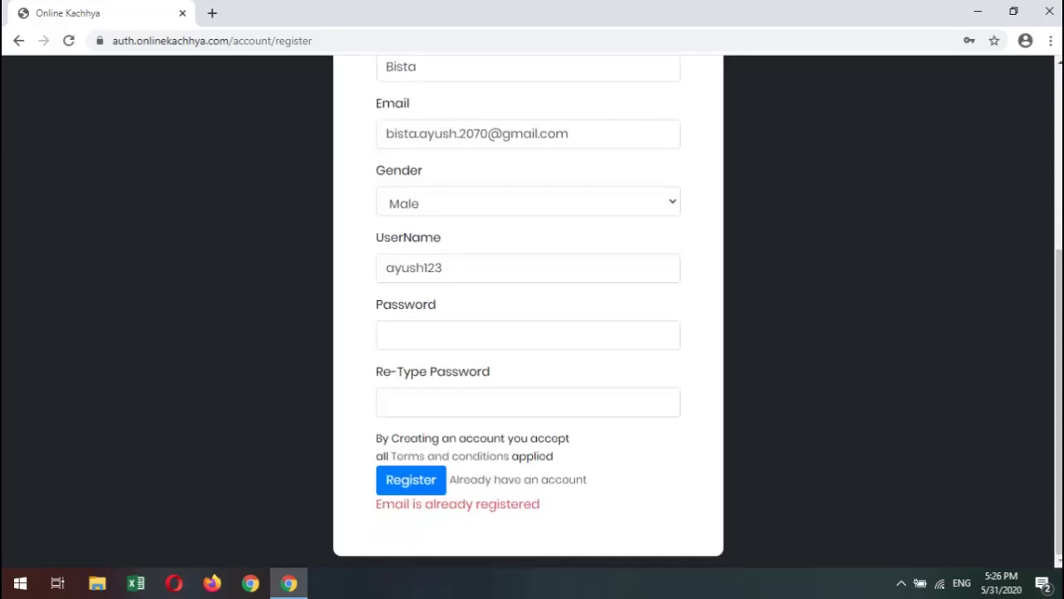
pyautogui.click(443, 267)
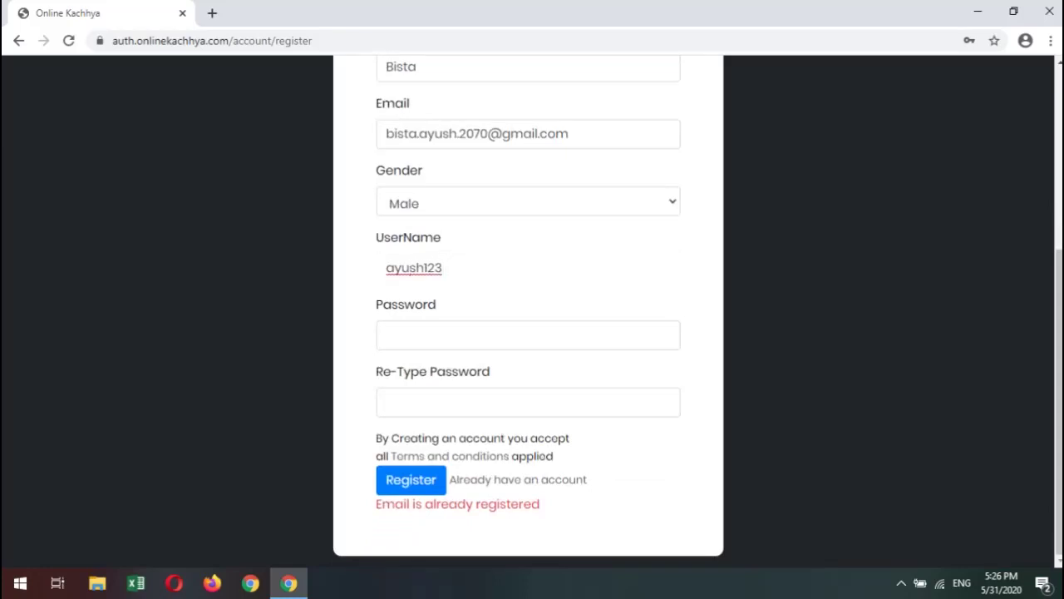
# Enter the account password in both the Password and Re-Type Password fields.
pyautogui.doubleClick(425, 267)
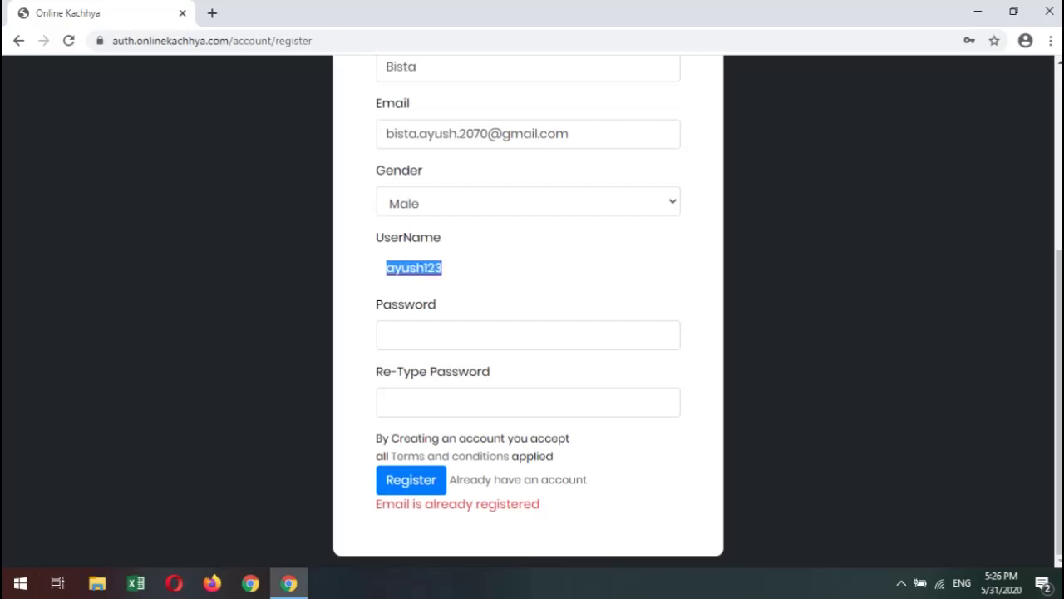
pyautogui.press('Tab')
pyautogui.write('•••••••')
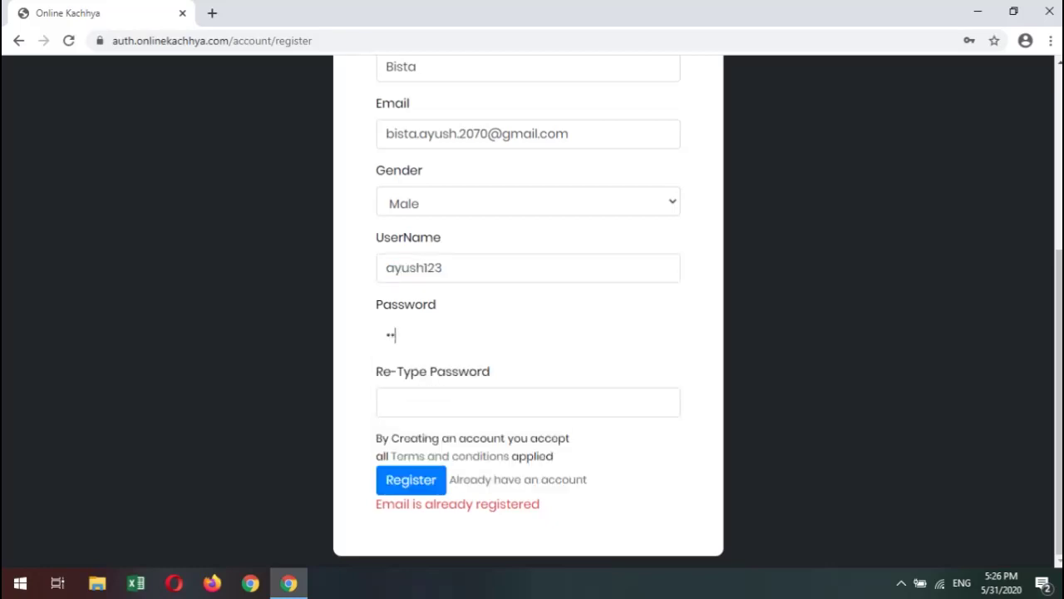
pyautogui.write('•')
pyautogui.click(528, 402)
pyautogui.write('••••••')
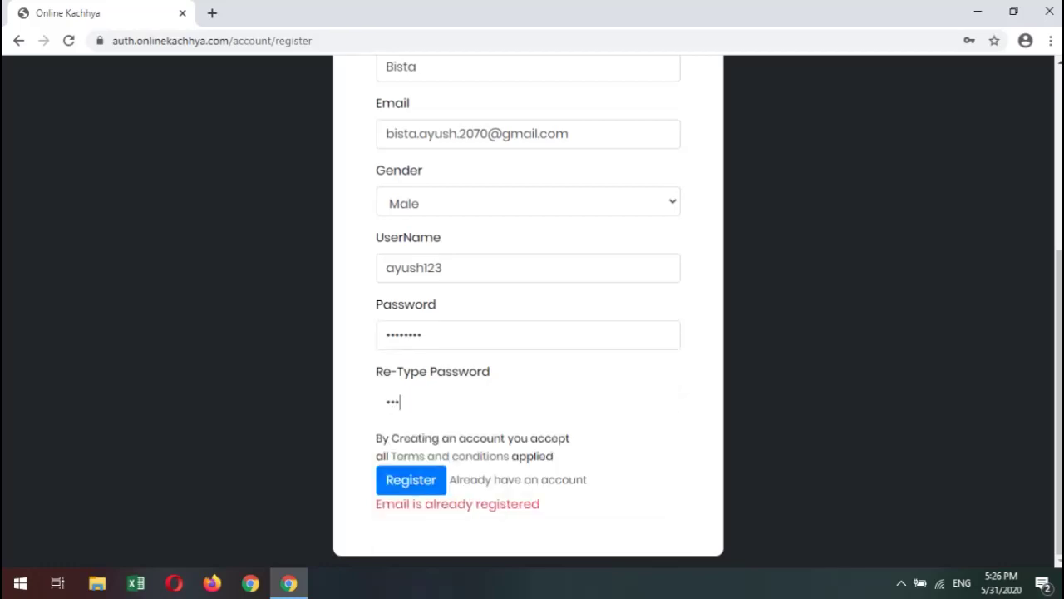
pyautogui.write('••')
# Recheck the email address and user name, then submit the registration form.
pyautogui.scroll(1, 528, 311)
pyautogui.scroll(3, 403, 371)
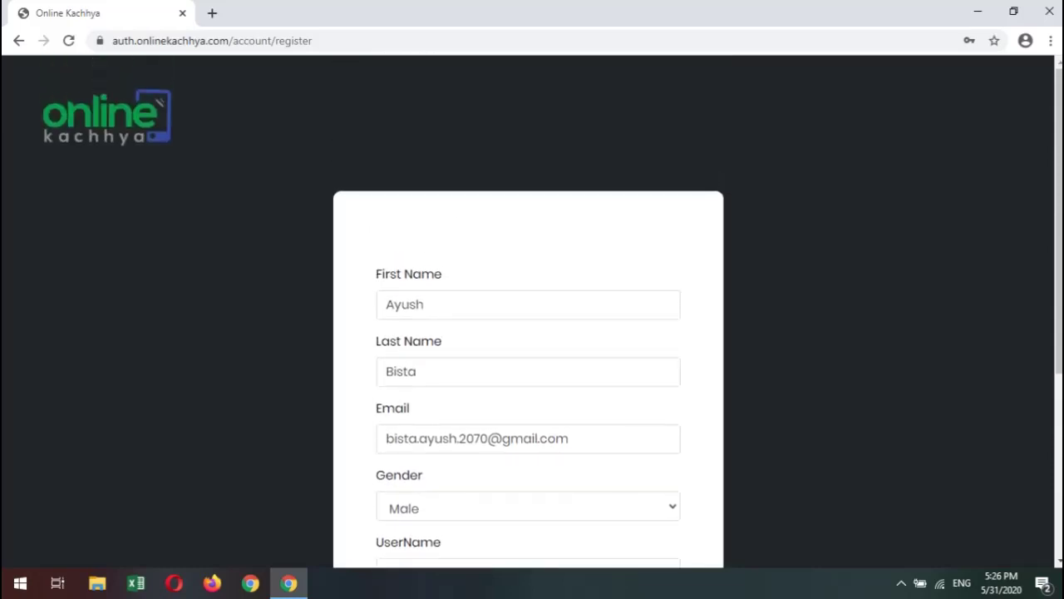
pyautogui.scroll(-2, 402, 370)
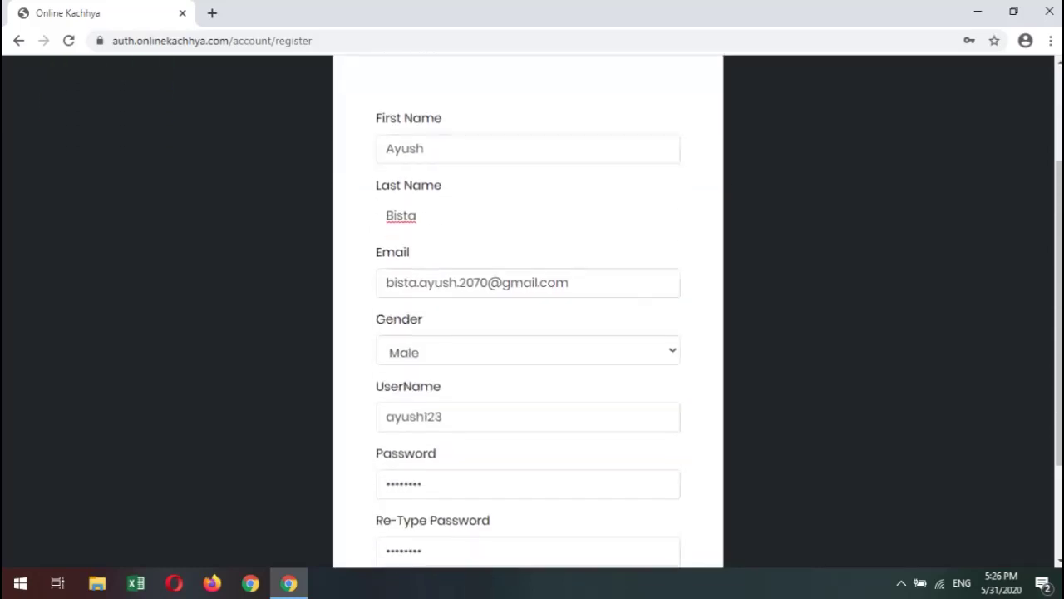
pyautogui.tripleClick(450, 283)
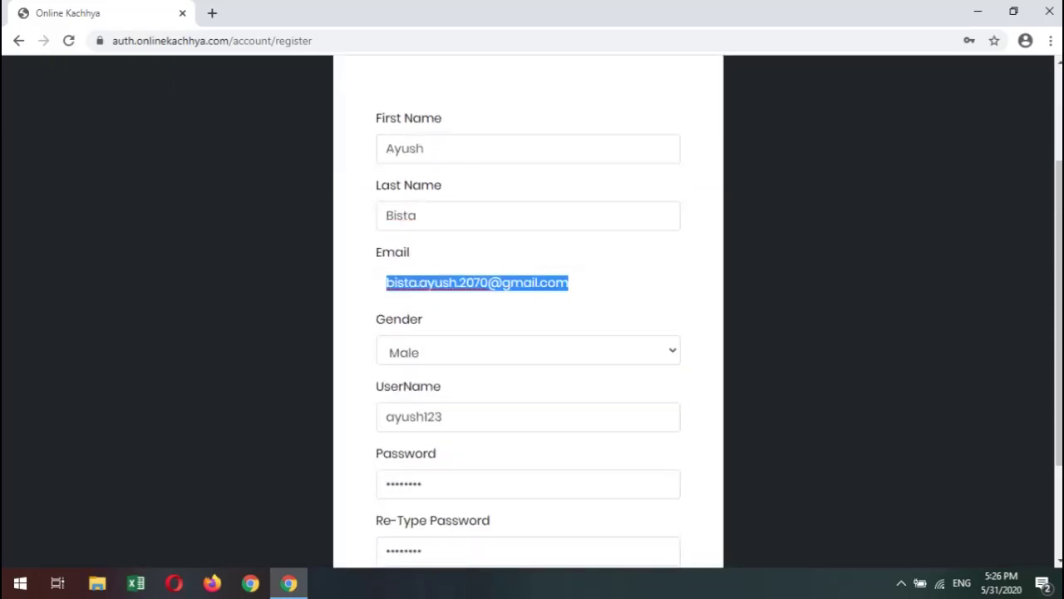
pyautogui.scroll(-2, 528, 311)
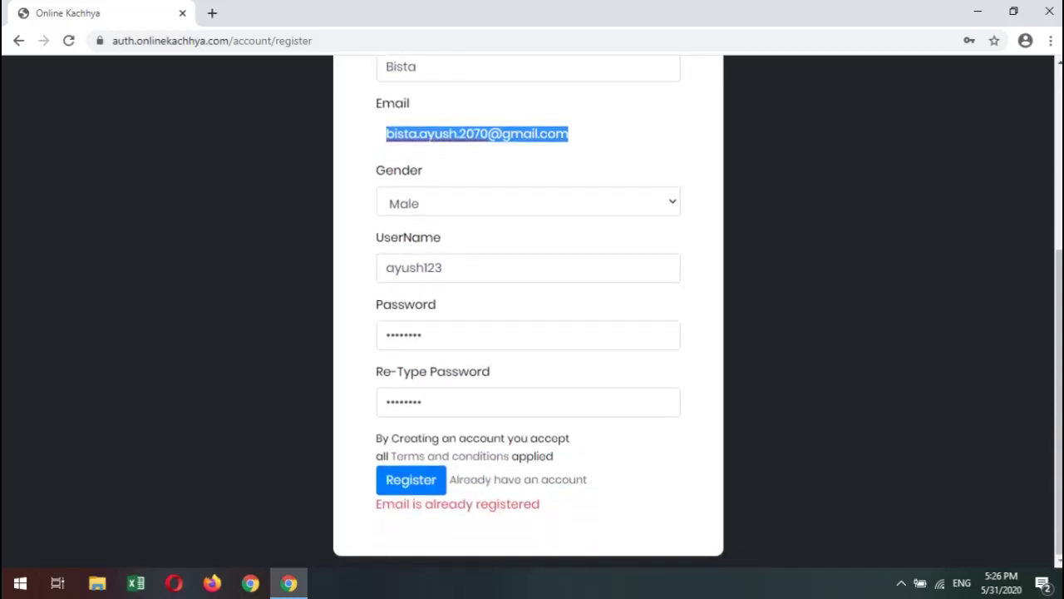
pyautogui.doubleClick(414, 267)
pyautogui.click(443, 267)
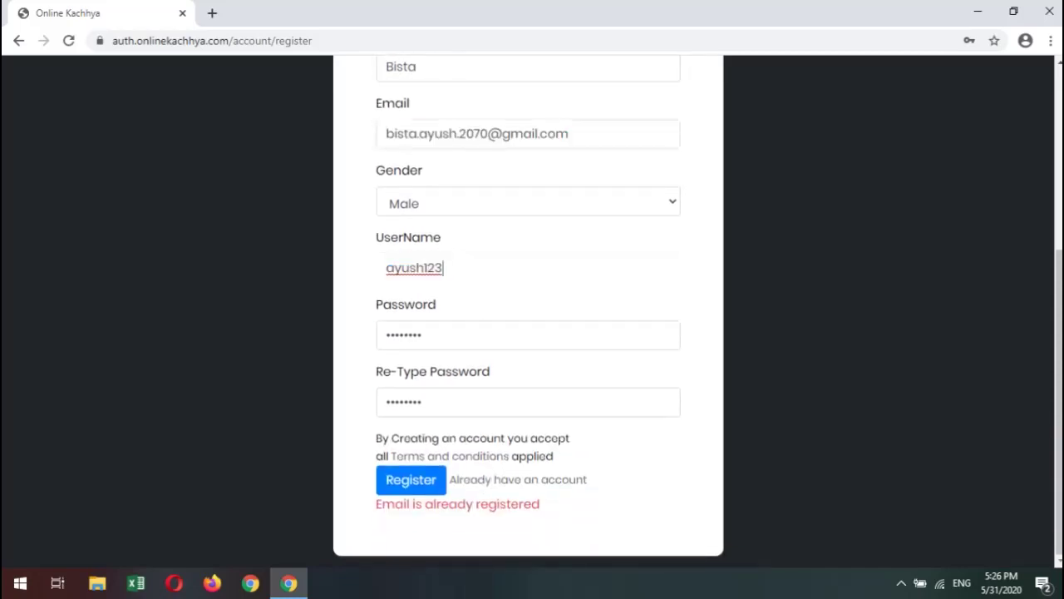
pyautogui.click(404, 335)
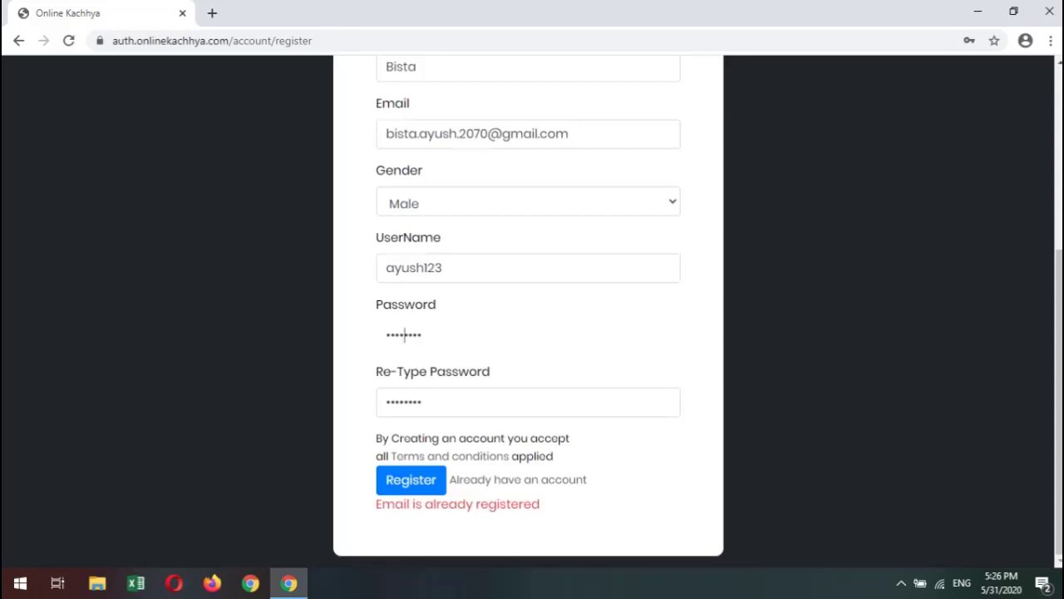
pyautogui.click(410, 480)
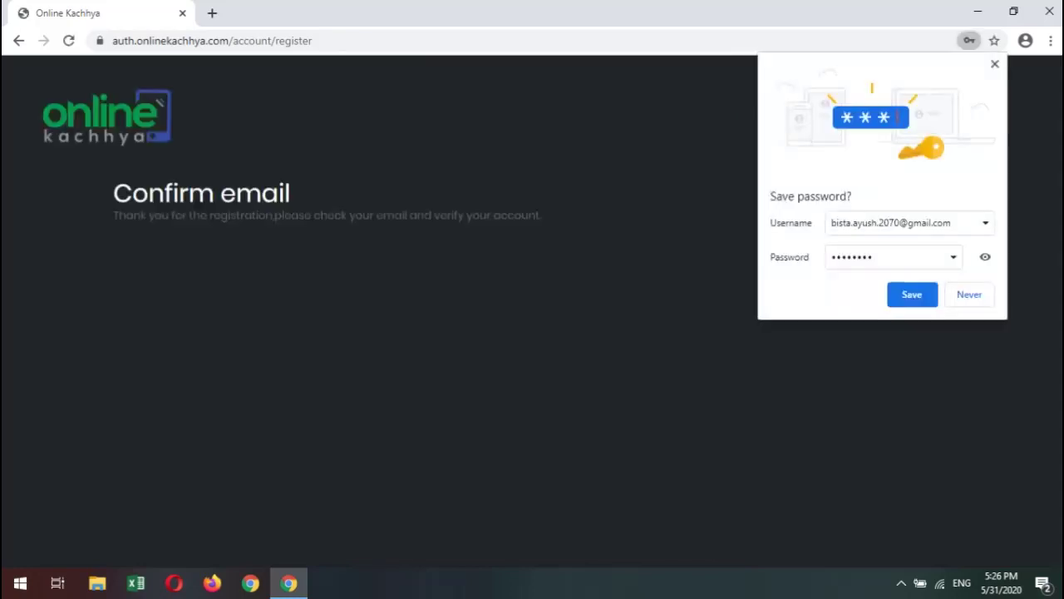
# Save the new login in Chrome and highlight text in the Confirm email message.
pyautogui.click(912, 294)
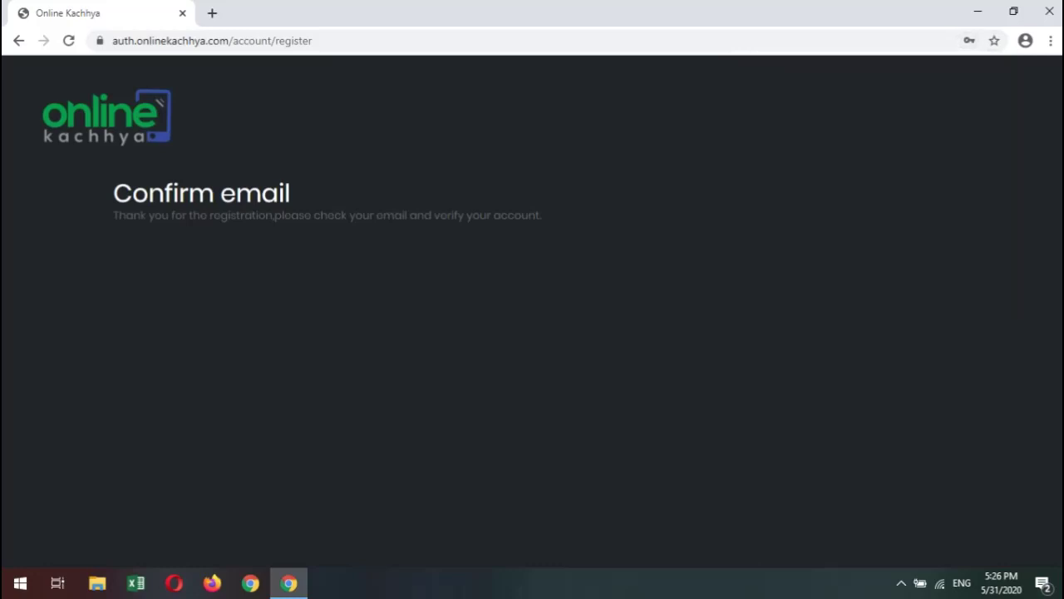
pyautogui.doubleClick(254, 193)
pyautogui.doubleClick(292, 216)
# Clear the message selection and load gmail.com in a new browser tab.
pyautogui.click(293, 216)
pyautogui.click(275, 215)
pyautogui.click(212, 13)
pyautogui.write('gg')
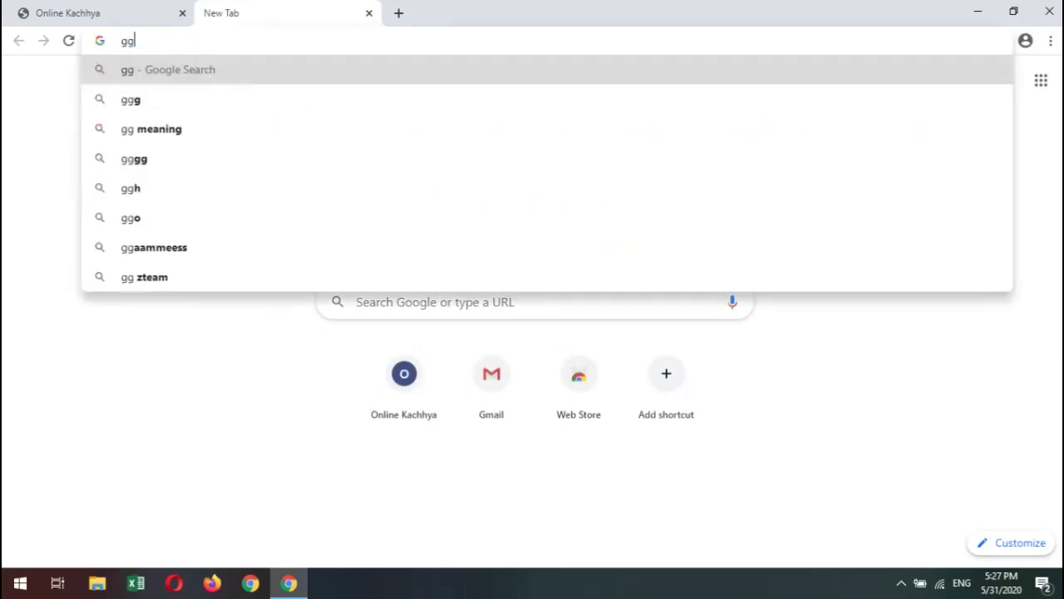
pyautogui.press('BackSpace')
pyautogui.write('ma')
pyautogui.press('Return')
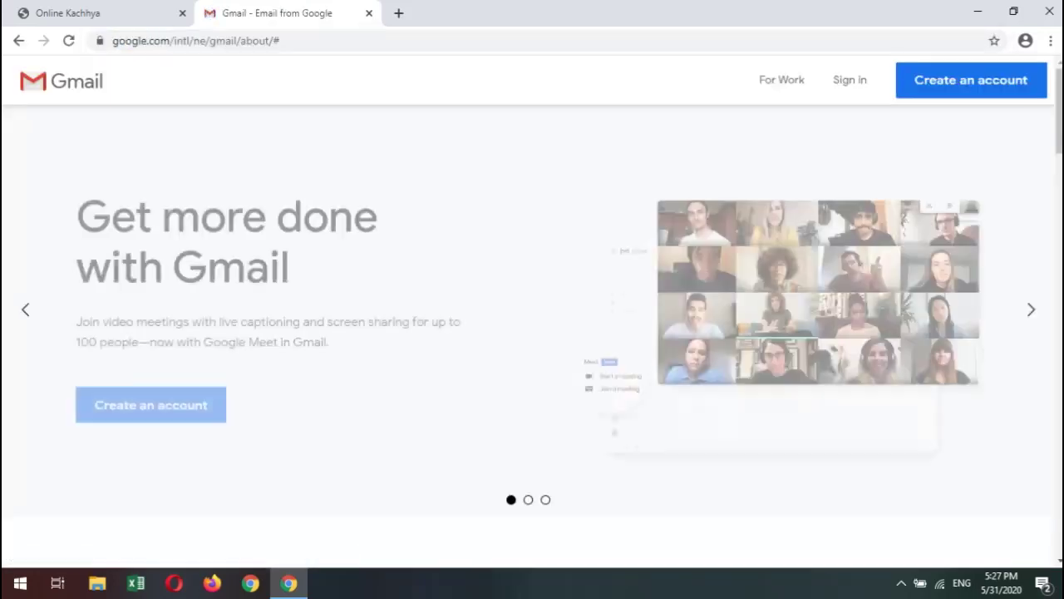
# Sign in to Google with the saved account and password, checking the Confirm email page while Gmail loads.
pyautogui.click(849, 80)
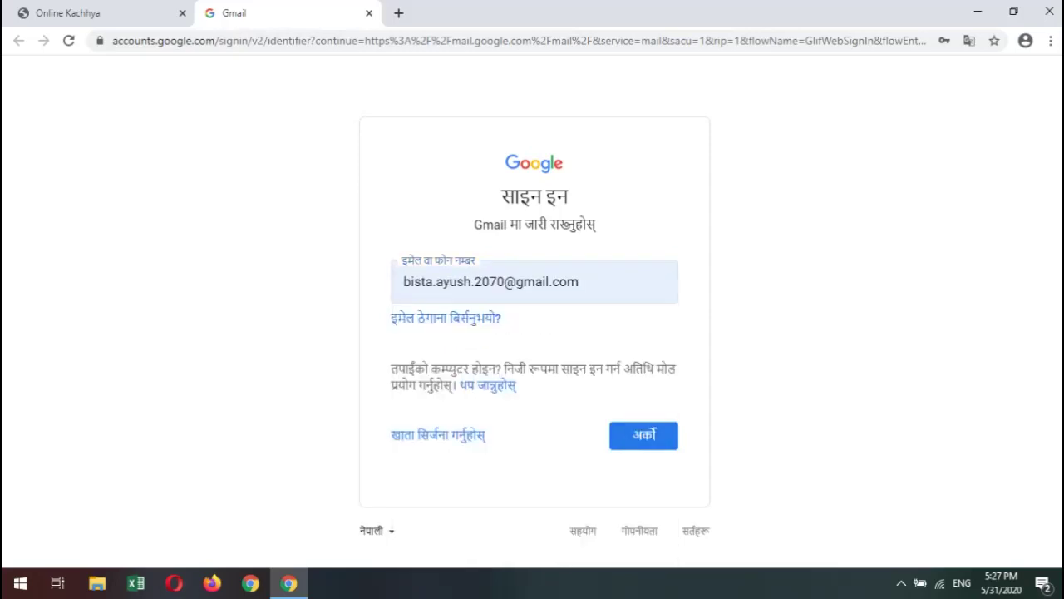
pyautogui.press('Return')
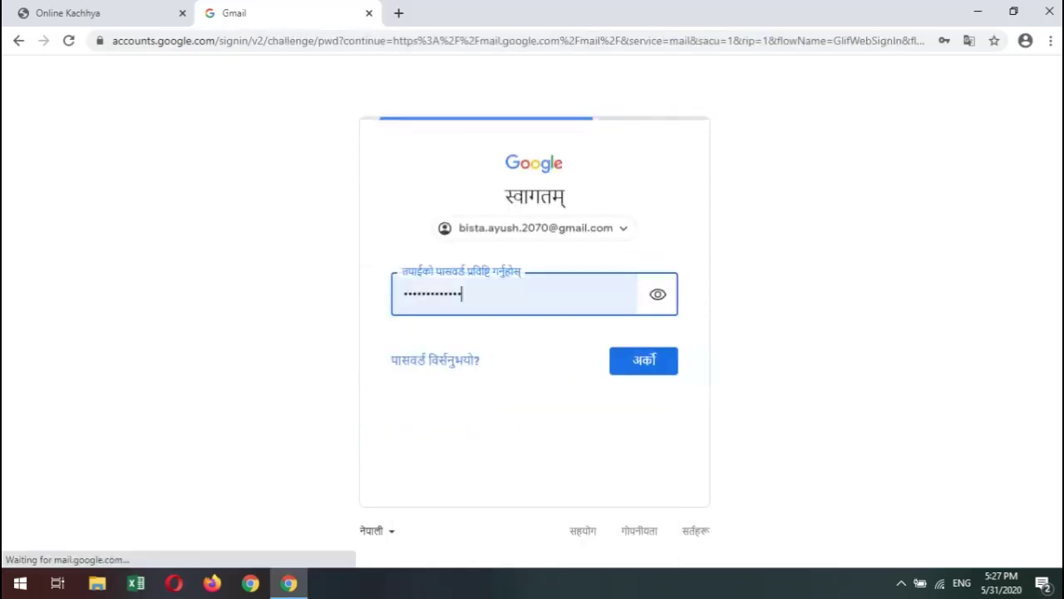
pyautogui.press('Return')
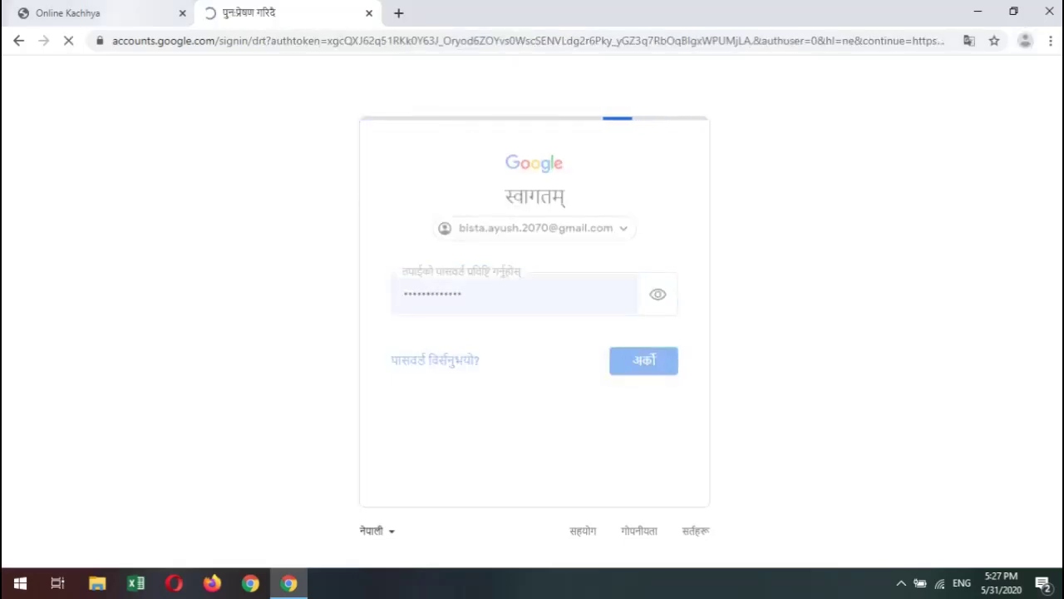
pyautogui.hotkey('ctrl', 'Tab')
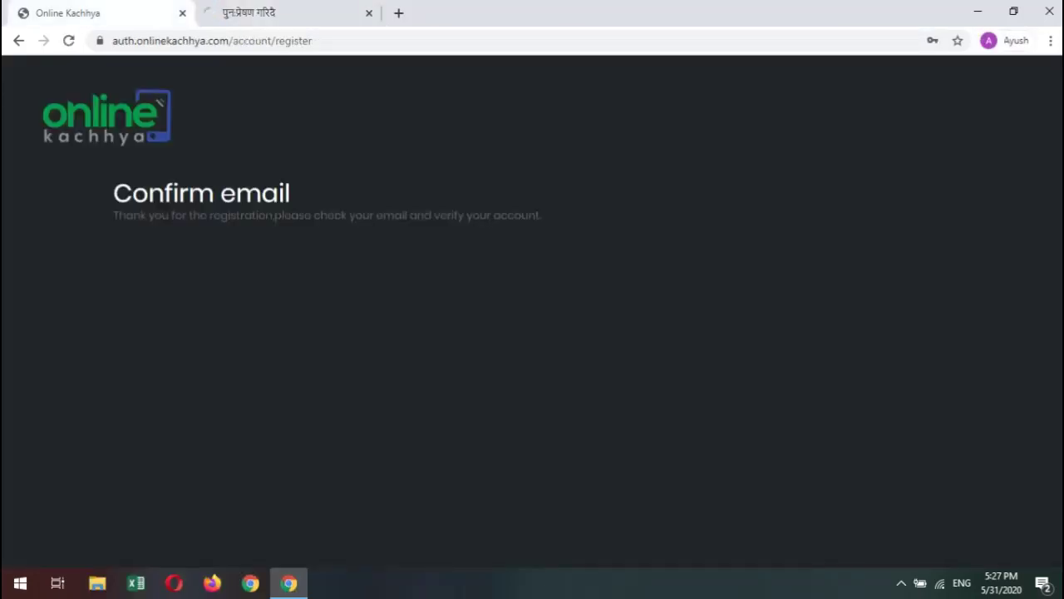
pyautogui.hotkey('ctrl', 'Tab')
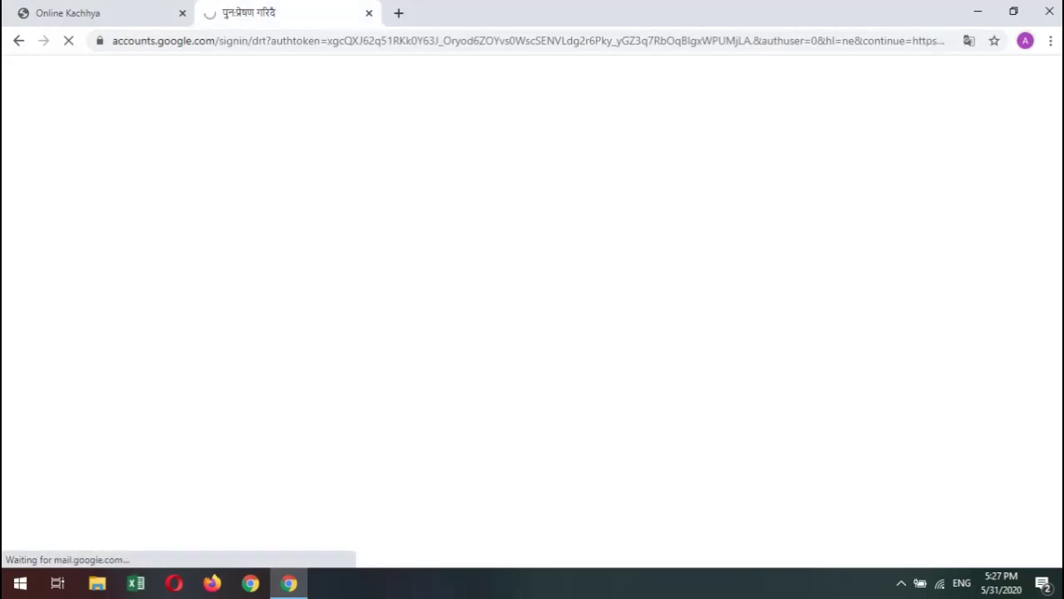
pyautogui.hotkey('ctrl', 'Tab')
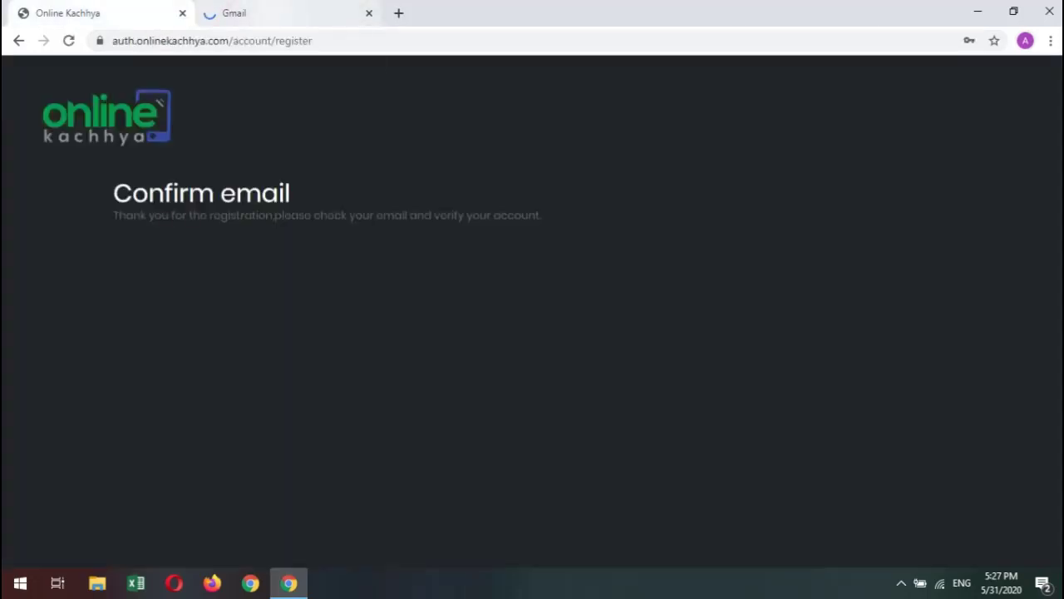
pyautogui.hotkey('ctrl', 'Tab')
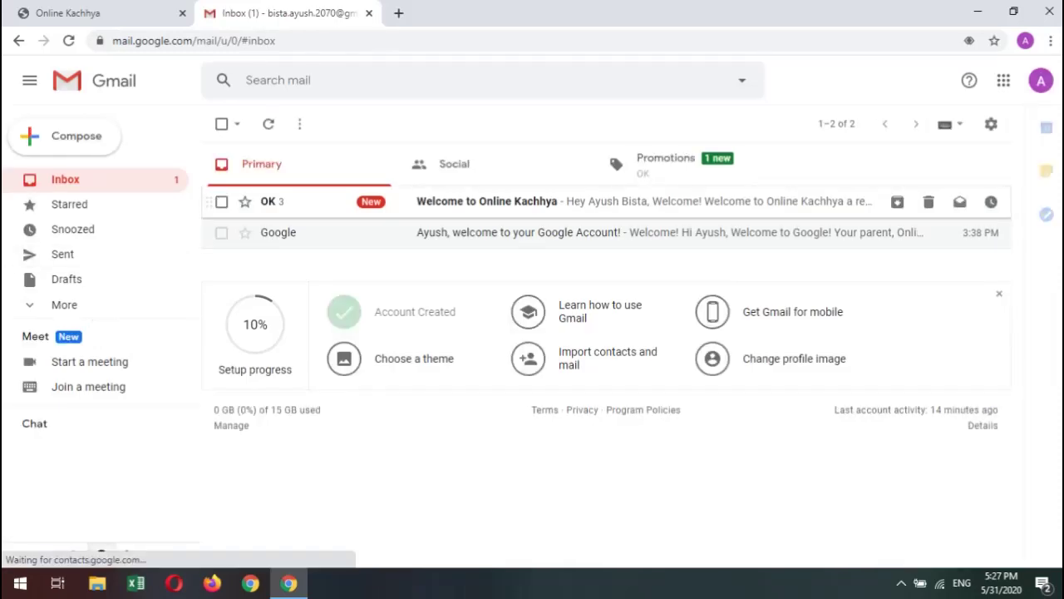
# Open the Welcome to Online Kachhya email and reveal its trimmed content.
pyautogui.click(486, 201)
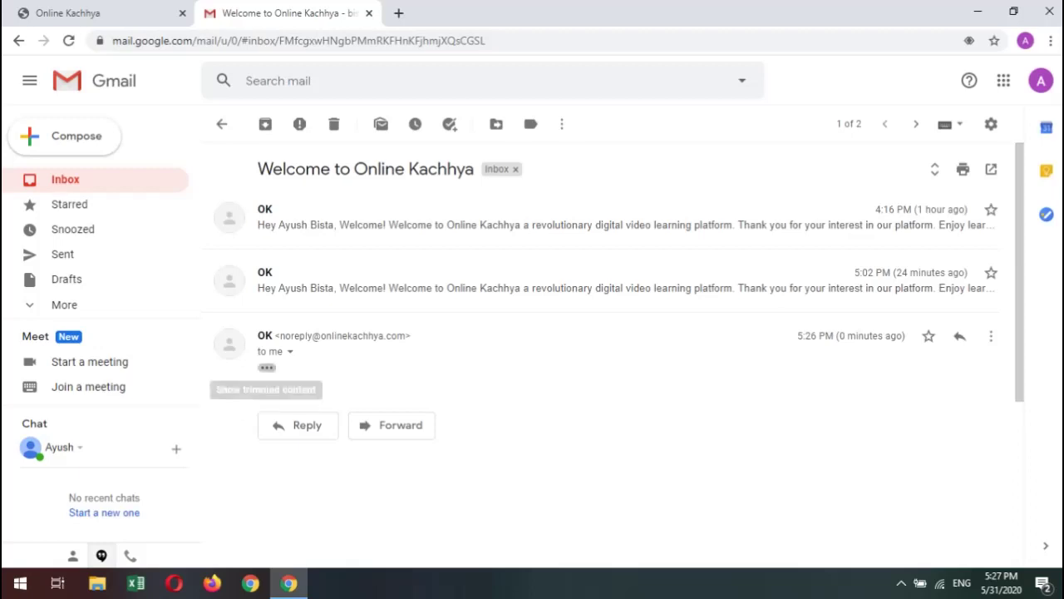
pyautogui.click(266, 366)
pyautogui.scroll(-2, 266, 366)
pyautogui.scroll(2, 618, 355)
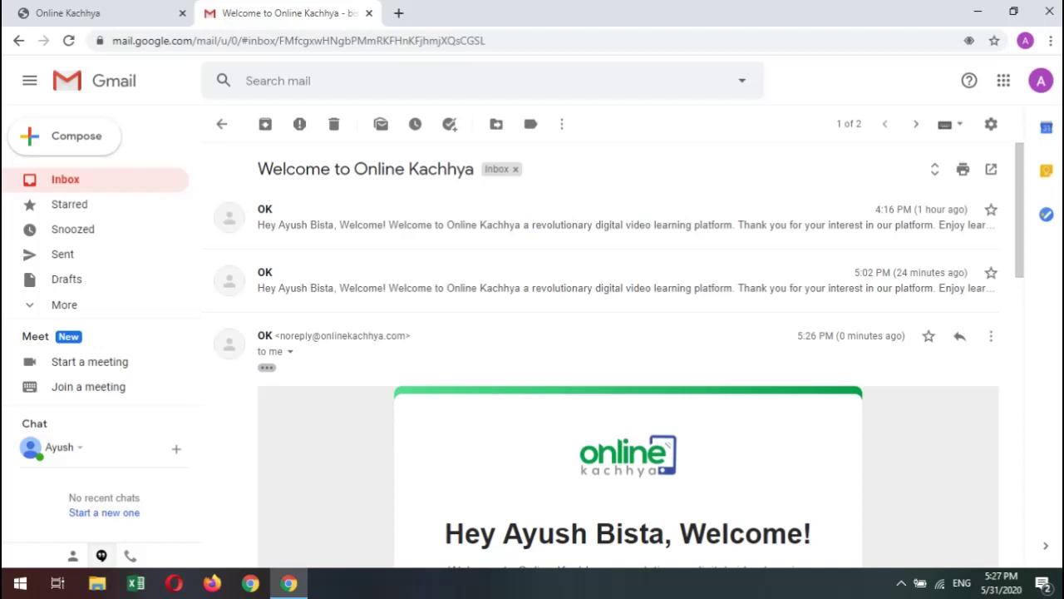
pyautogui.moveTo(796, 336); pyautogui.dragTo(811, 335)
pyautogui.click(812, 336)
# Glance at the Confirm email tab, read through the welcome message, and follow its GET STARTED link.
pyautogui.click(100, 13)
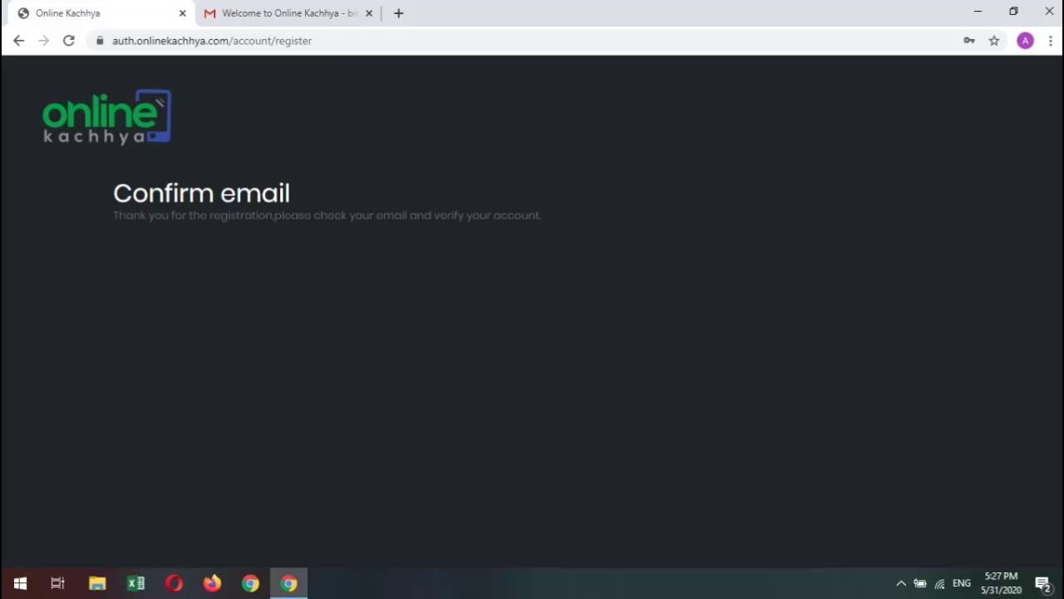
pyautogui.click(282, 12)
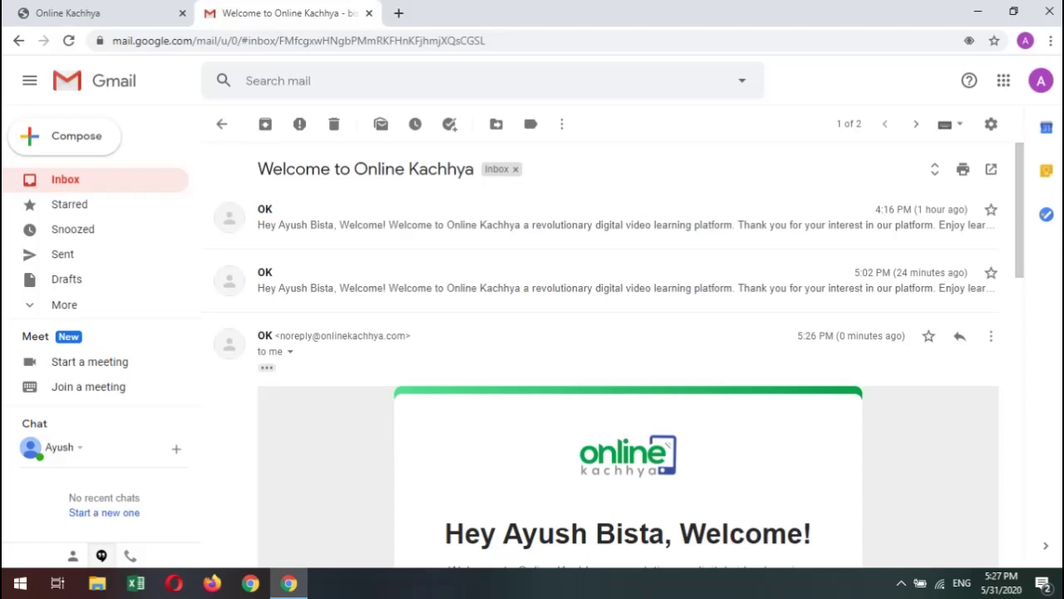
pyautogui.scroll(-1, 628, 349)
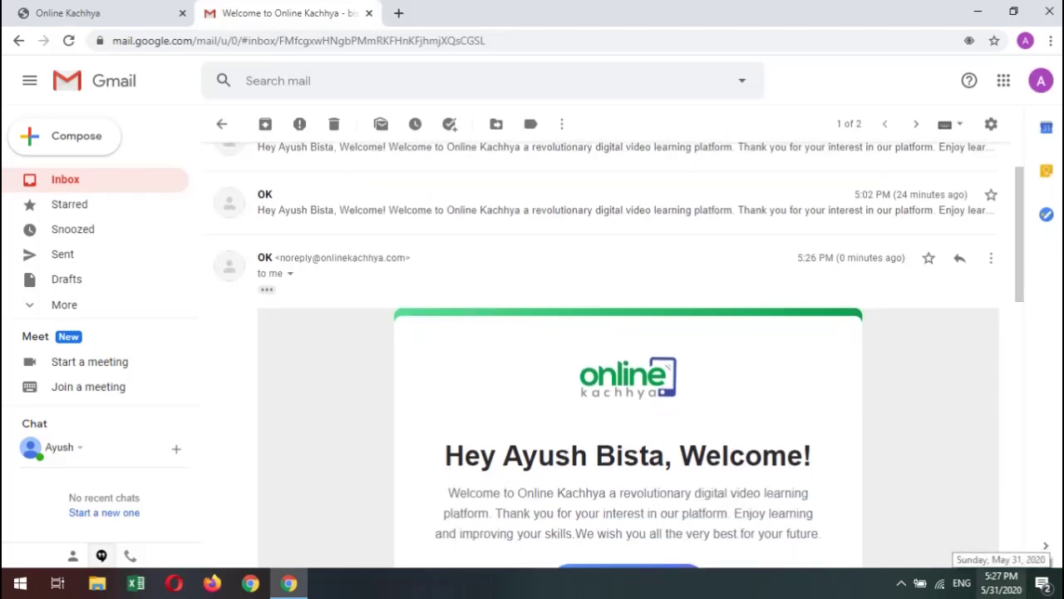
pyautogui.scroll(-2, 628, 357)
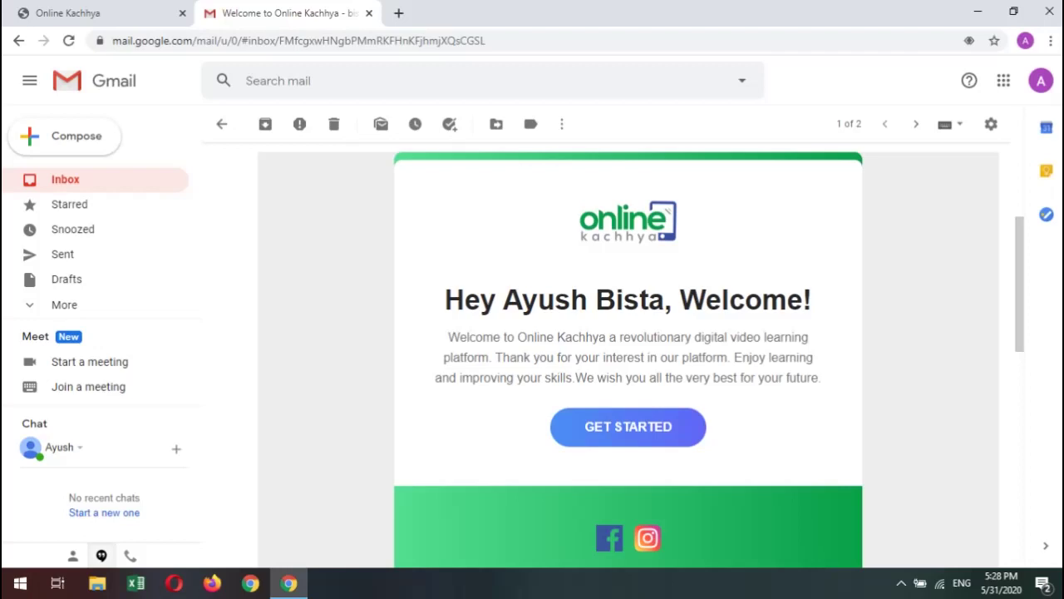
pyautogui.scroll(2, 628, 358)
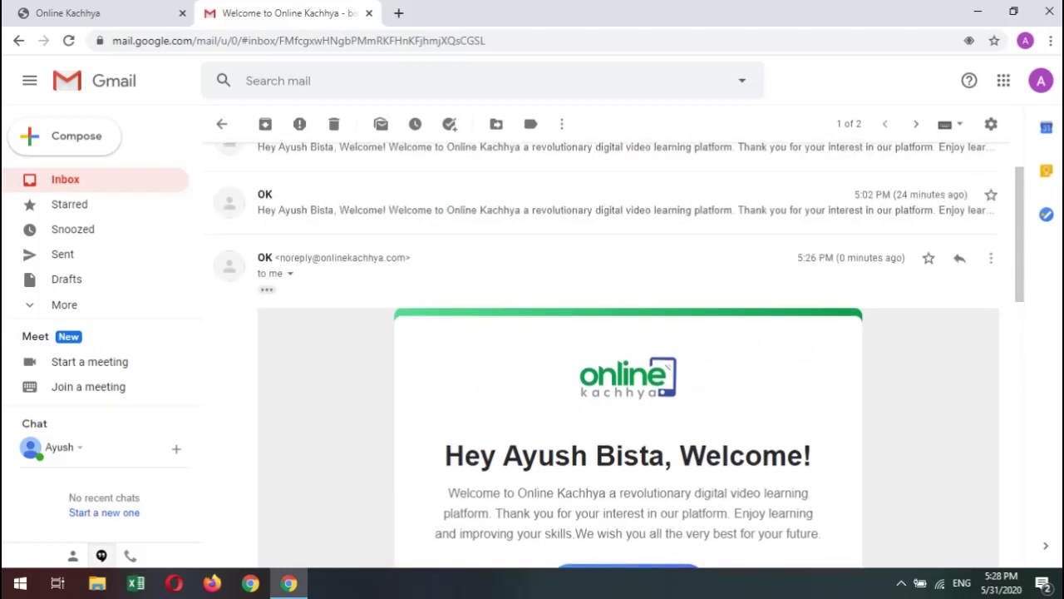
pyautogui.scroll(-2, 627, 358)
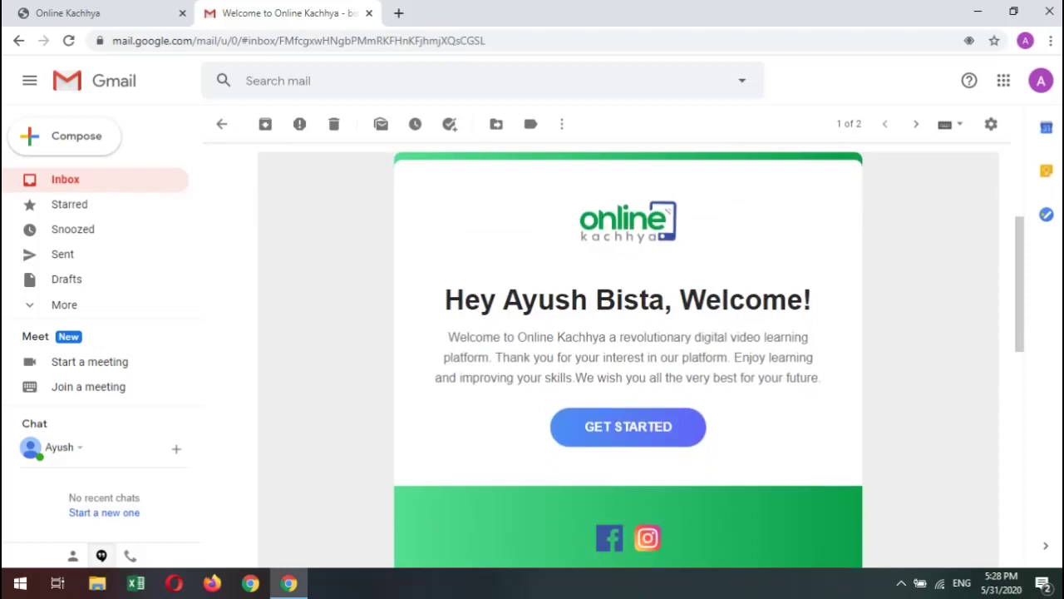
pyautogui.scroll(-2, 628, 358)
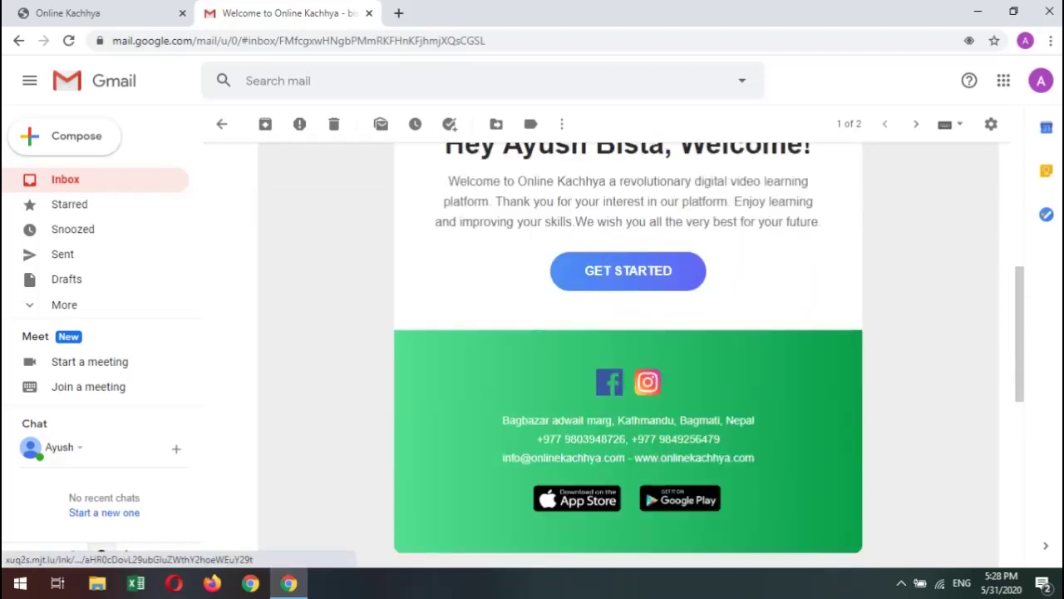
pyautogui.scroll(1, 627, 357)
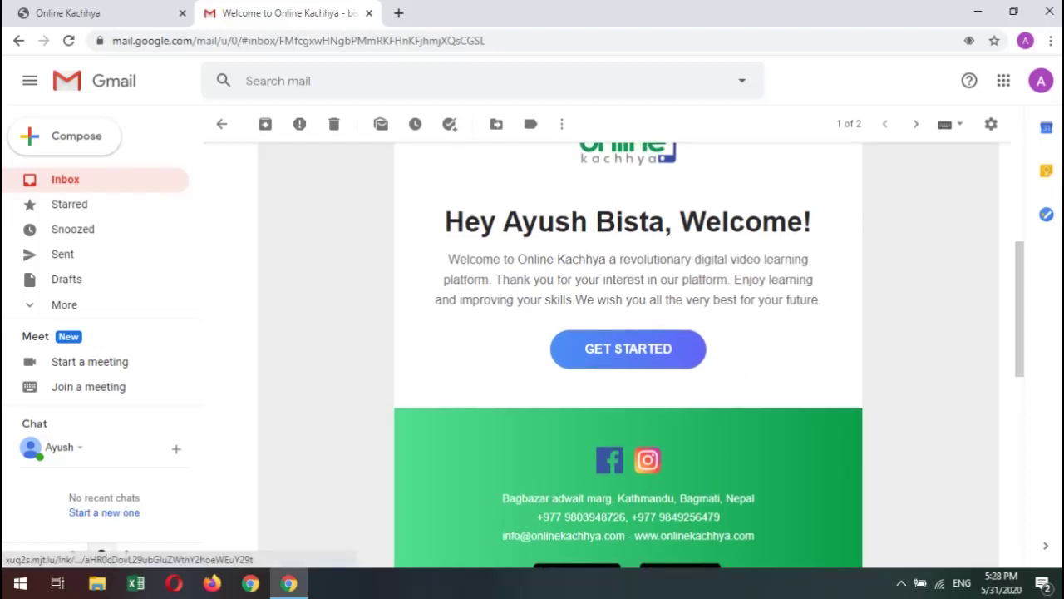
pyautogui.click(627, 348)
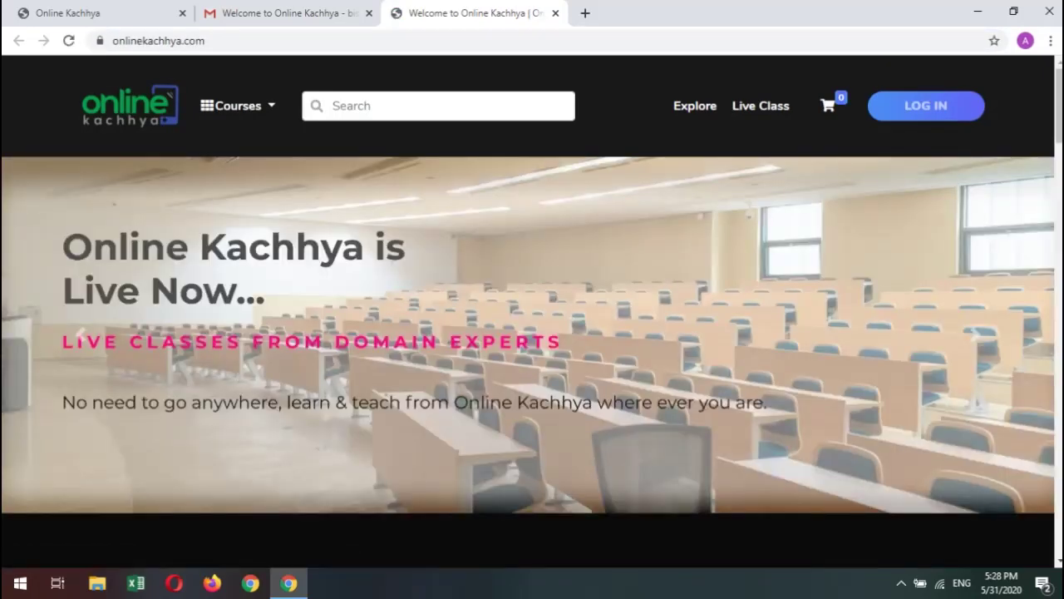
# Go to the Online Kachhya LOG IN page and look over the autofilled login form.
pyautogui.click(925, 106)
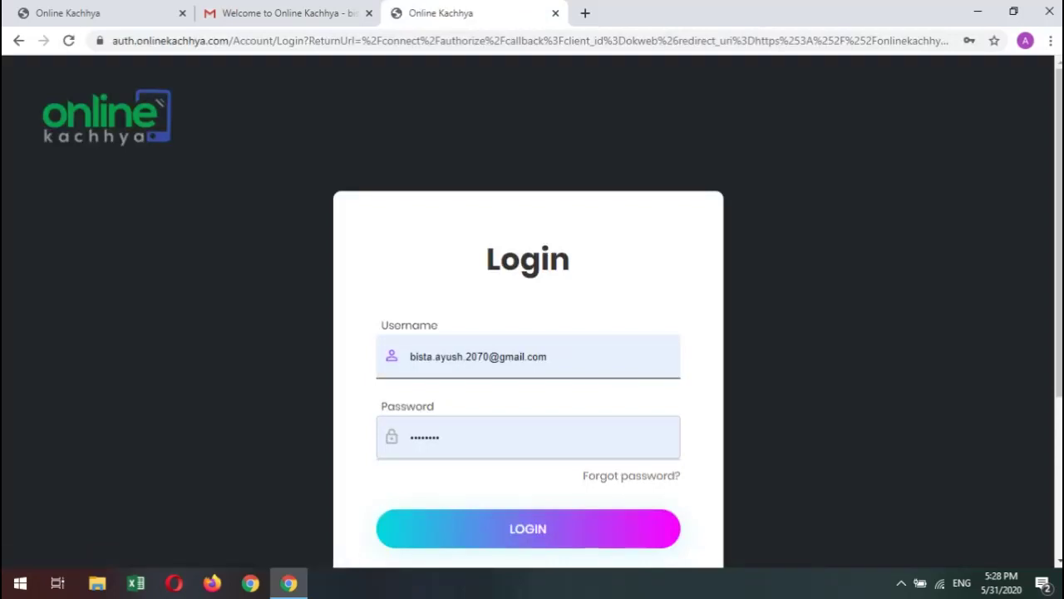
pyautogui.scroll(-3, 528, 333)
pyautogui.scroll(2, 528, 332)
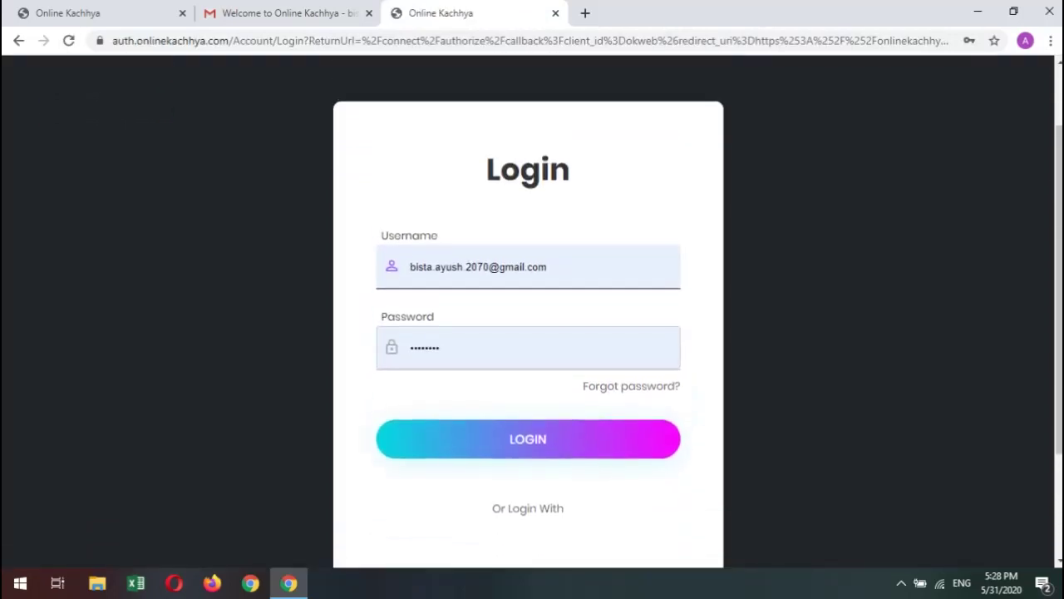
pyautogui.moveTo(567, 266); pyautogui.dragTo(516, 266)
# Dismiss the saved-login suggestions and submit the login form with the autofilled username and password.
pyautogui.click(484, 266)
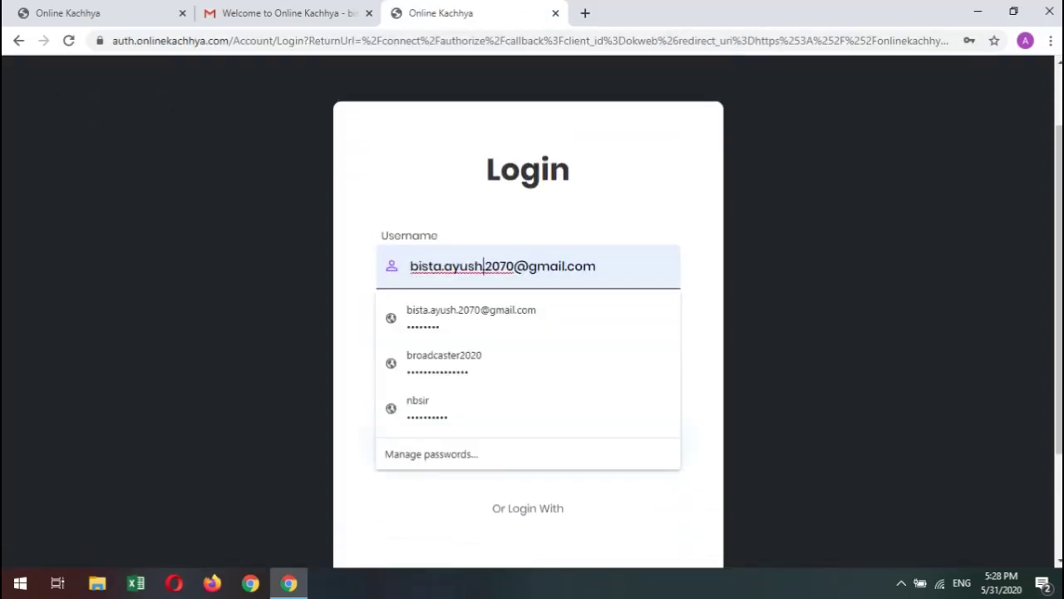
pyautogui.press('Escape')
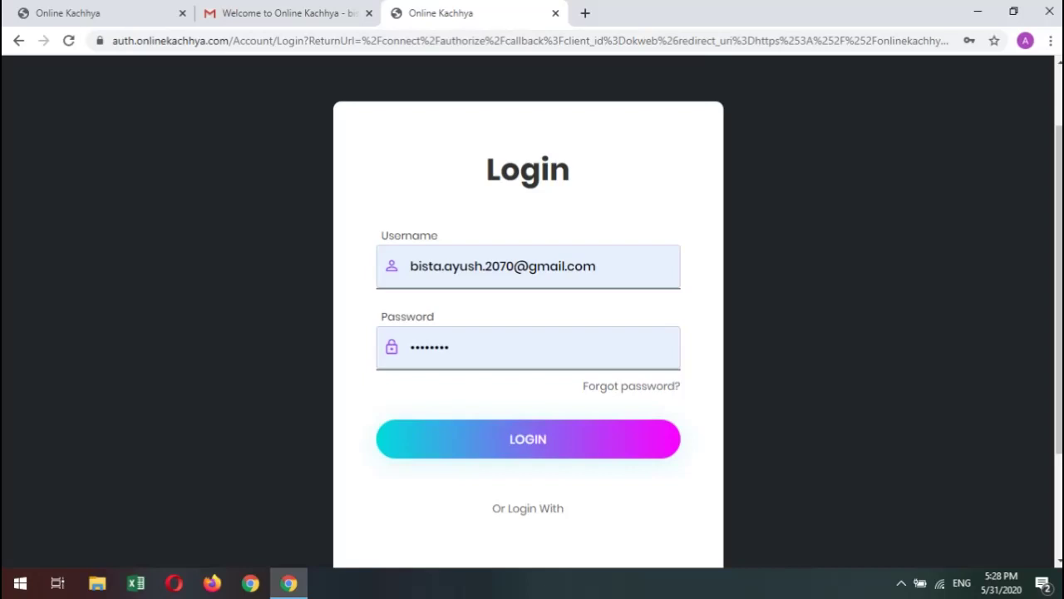
pyautogui.click(537, 266)
pyautogui.press('Return')
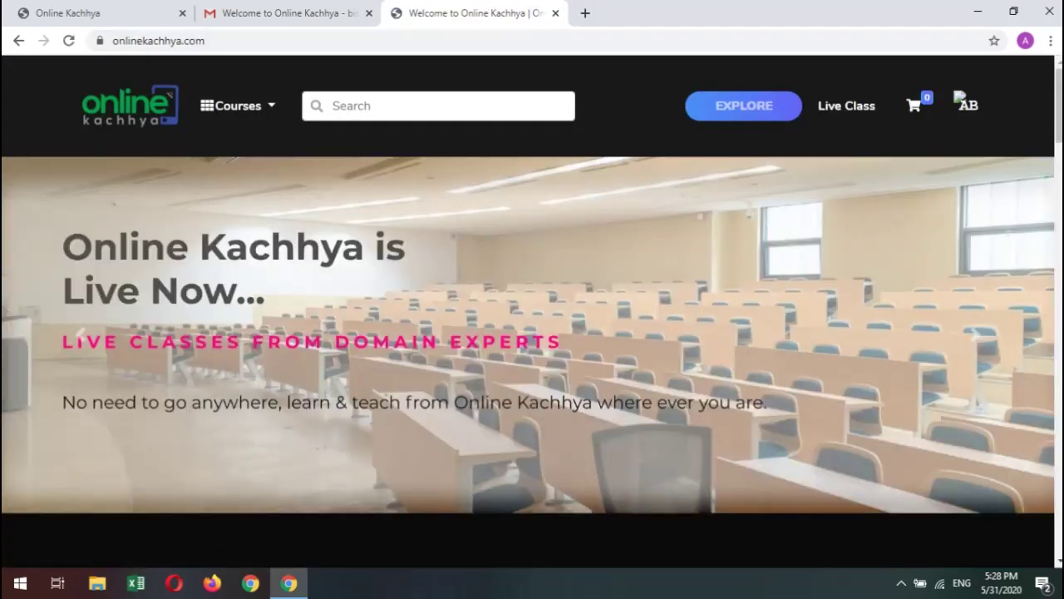
# Replace the first tab's Confirm email page with the onlinekachhya.com homepage.
pyautogui.click(283, 12)
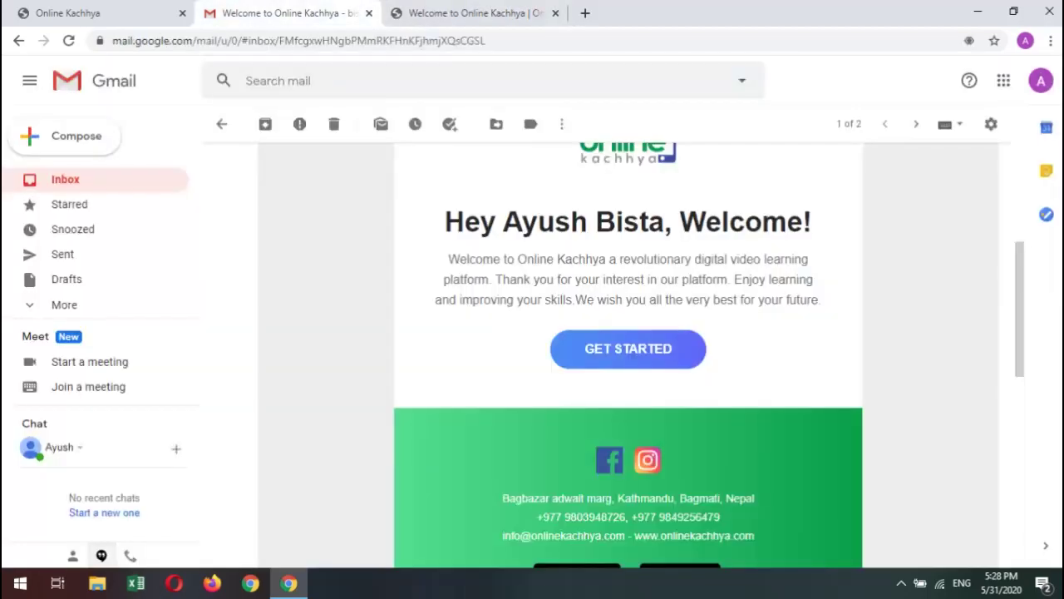
pyautogui.click(469, 12)
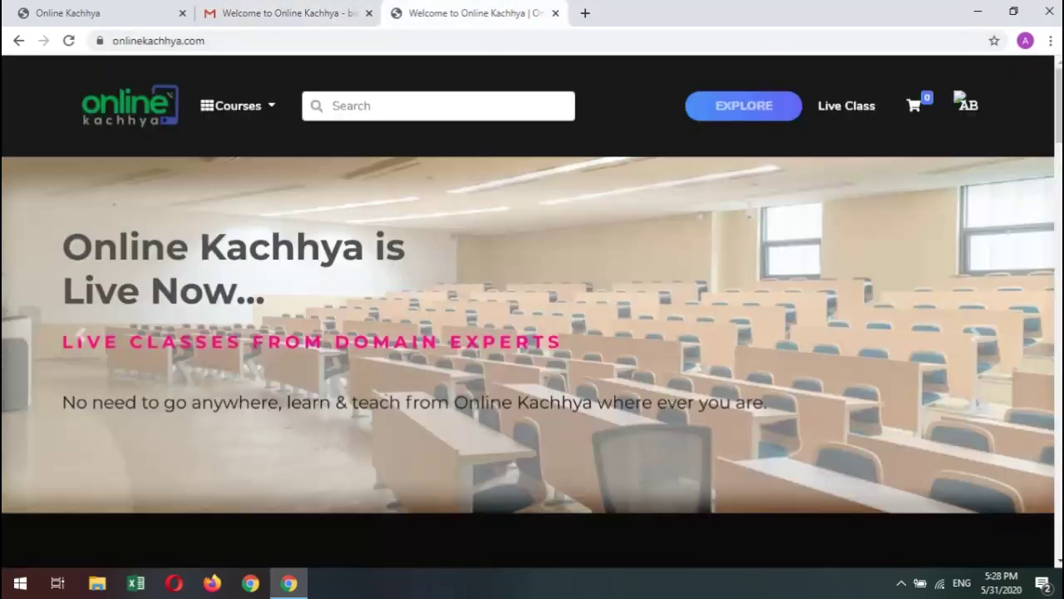
pyautogui.click(67, 12)
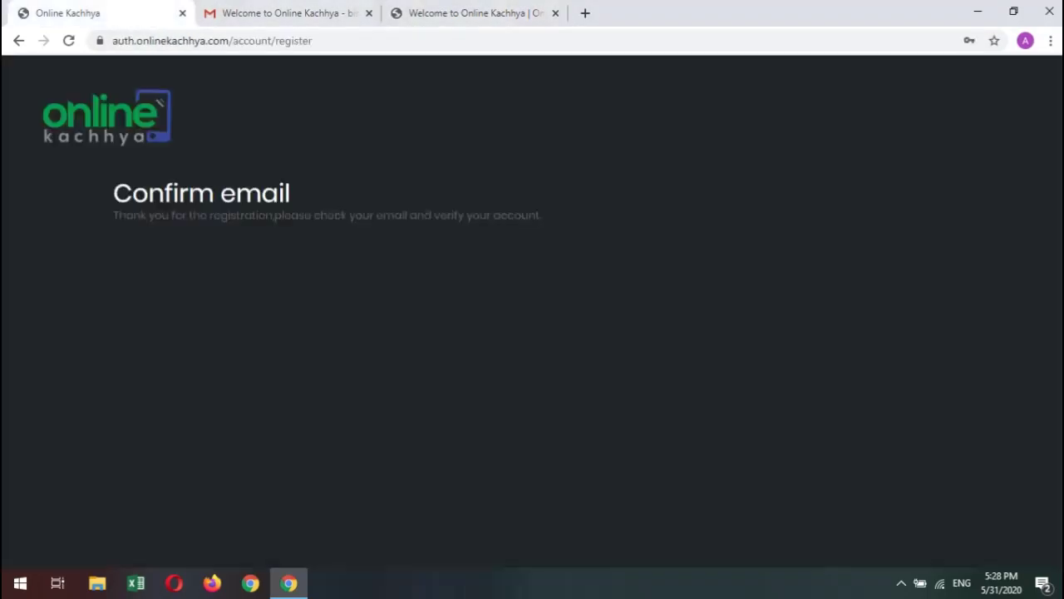
pyautogui.click(212, 39)
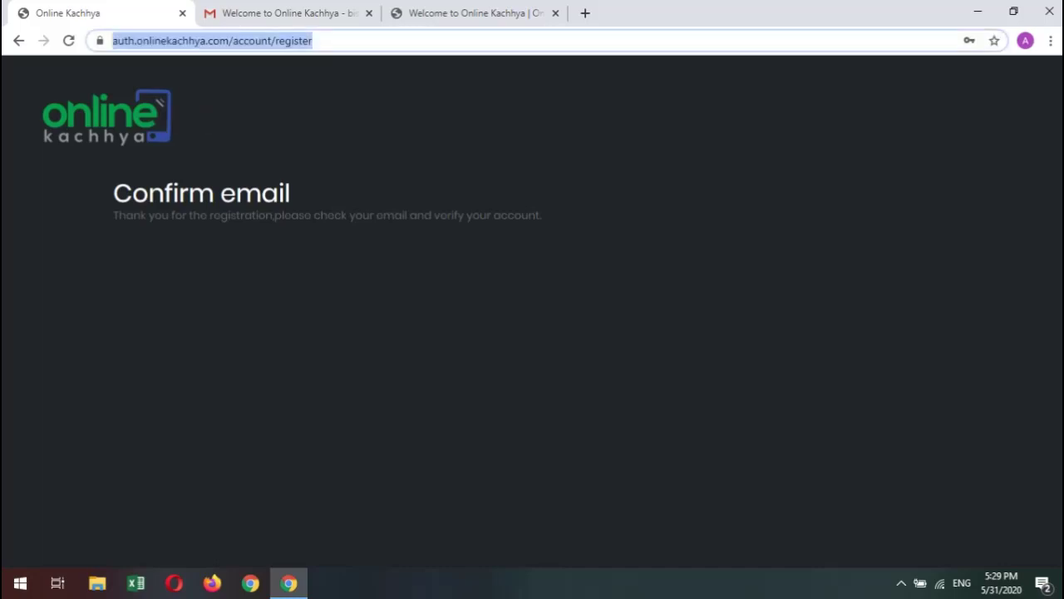
pyautogui.write('on')
pyautogui.press('Return')
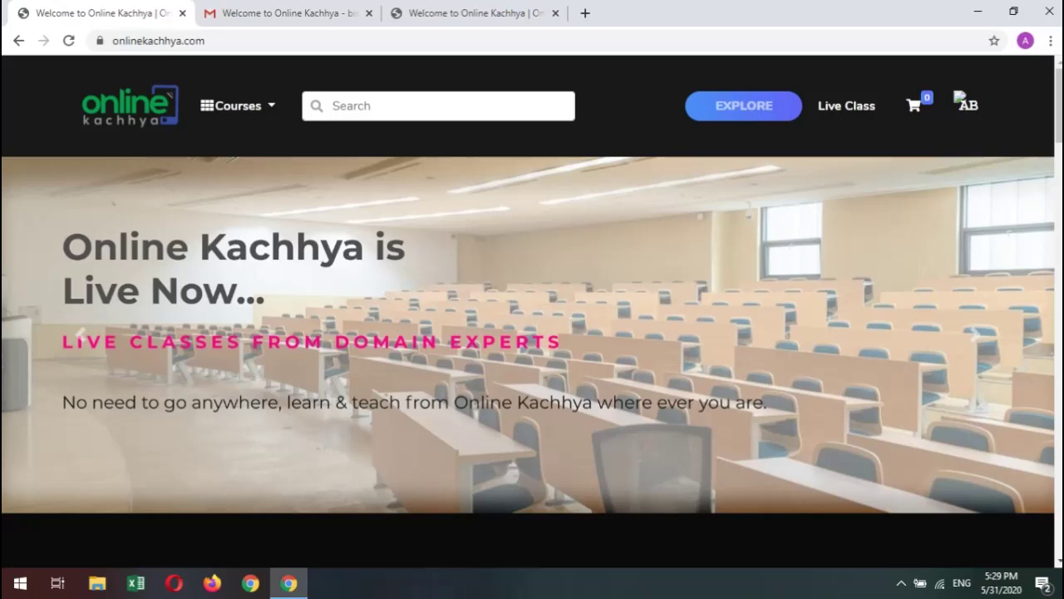
# Check the Gmail welcome email, then bring the third tab's homepage forward.
pyautogui.click(315, 19)
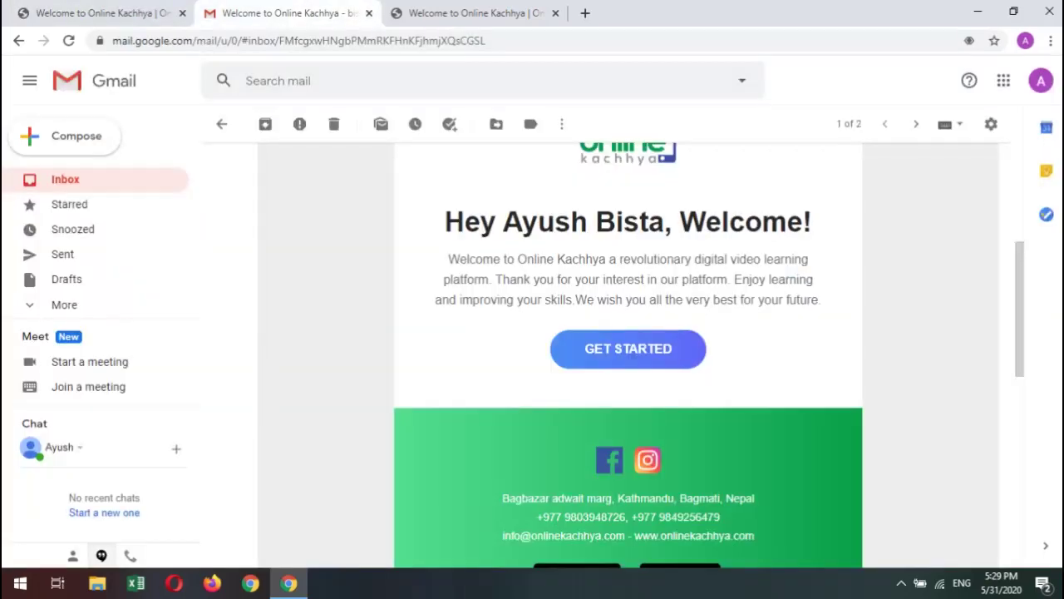
pyautogui.hotkey('ctrl', '1')
pyautogui.hotkey('ctrl', '2')
pyautogui.hotkey('ctrl', '3')
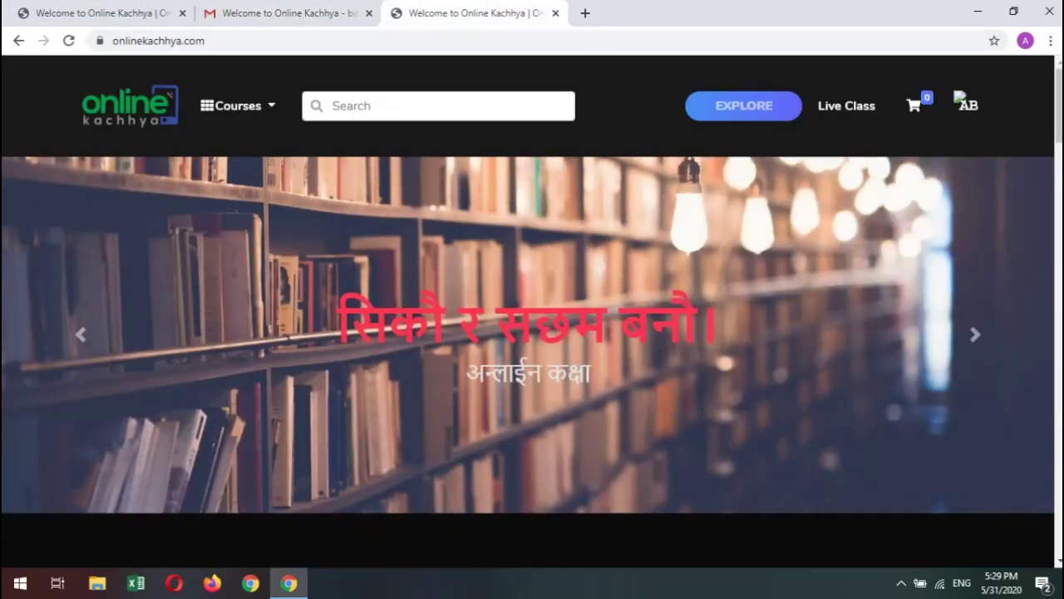
# Open live.onlinekachhya.com in a new tab from the Live Class link.
pyautogui.scroll(-4, 532, 311)
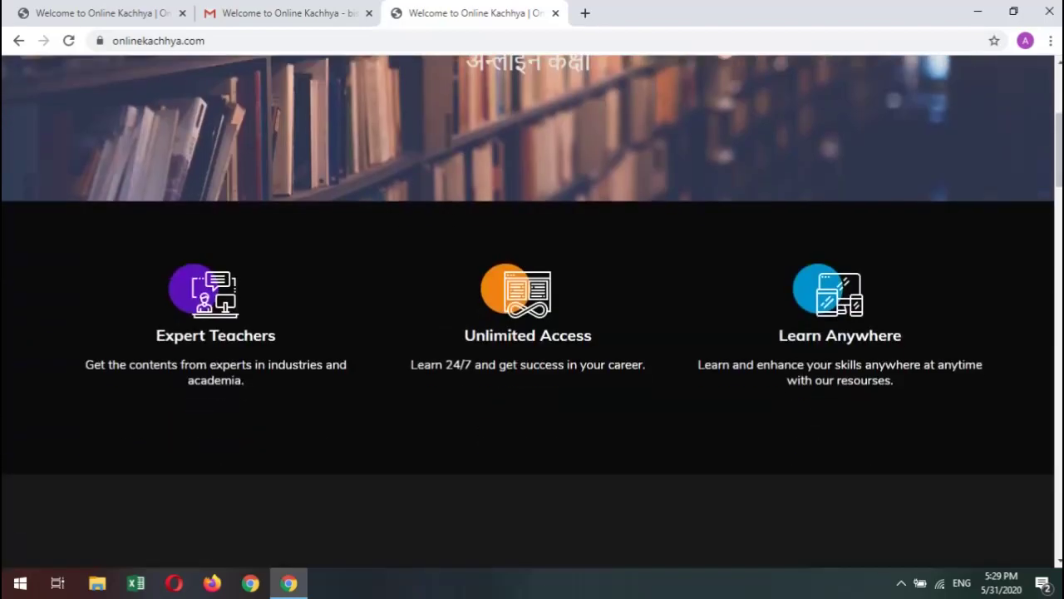
pyautogui.scroll(4, 532, 311)
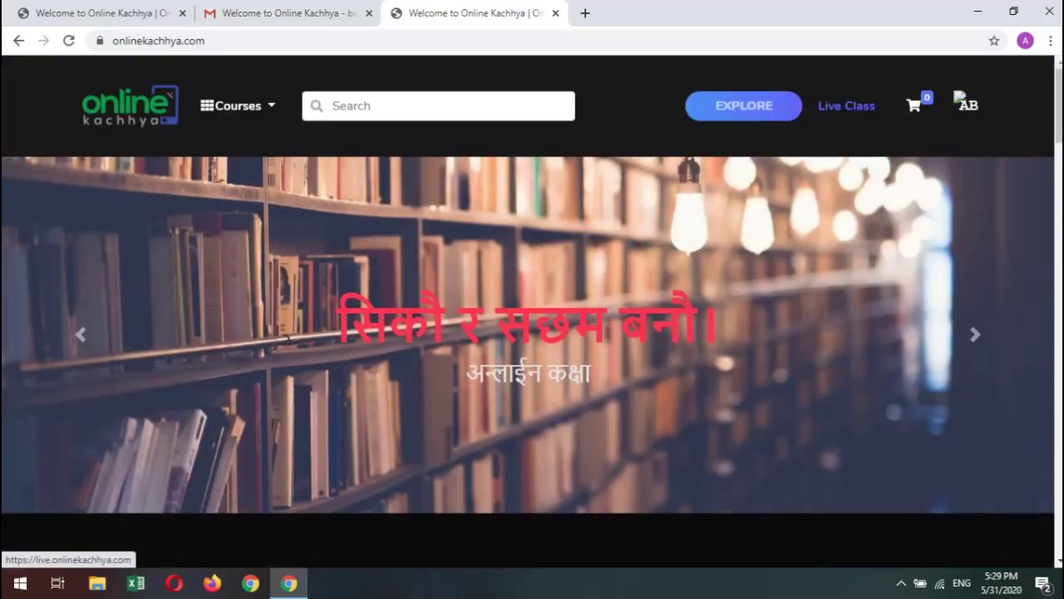
pyautogui.scroll(-7, 532, 311)
pyautogui.scroll(3, 532, 312)
pyautogui.scroll(3, 532, 312)
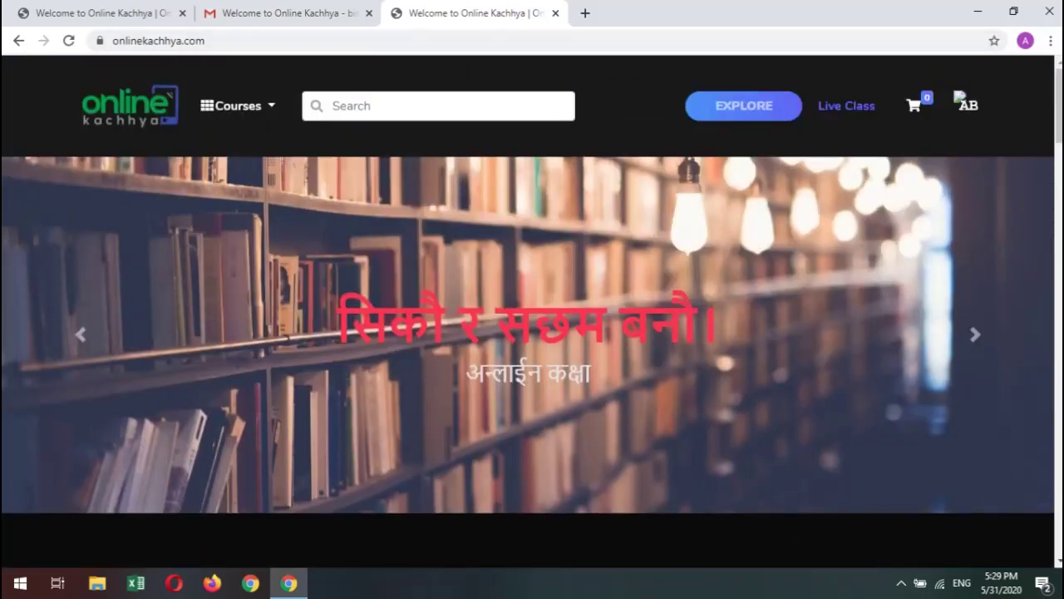
pyautogui.click(846, 105)
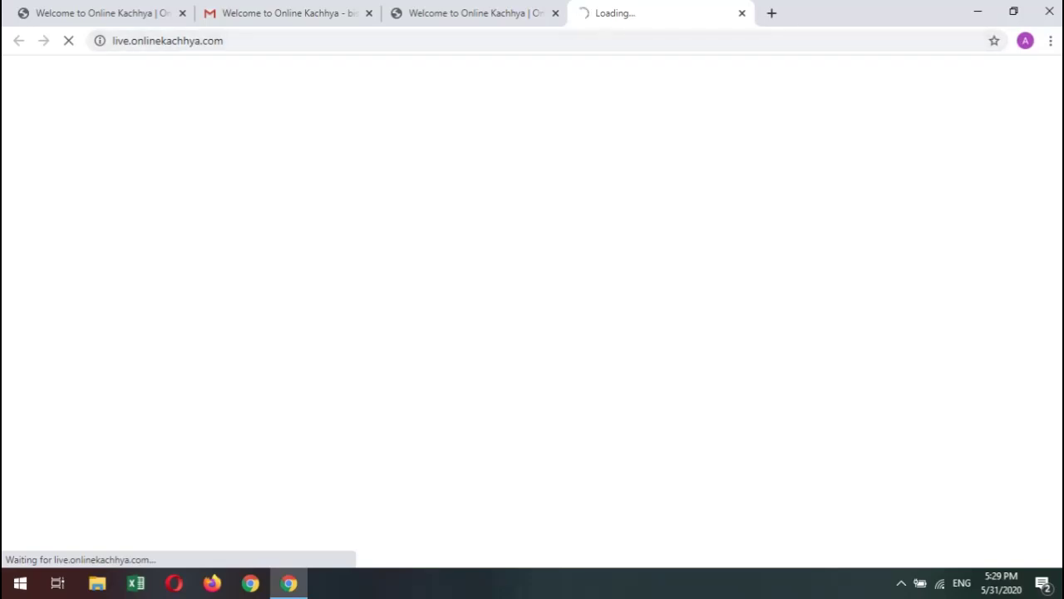
# Return to the signed-in homepage tab and put the cursor in the course Search box.
pyautogui.hotkey('ctrl', 'shift', 'Tab')
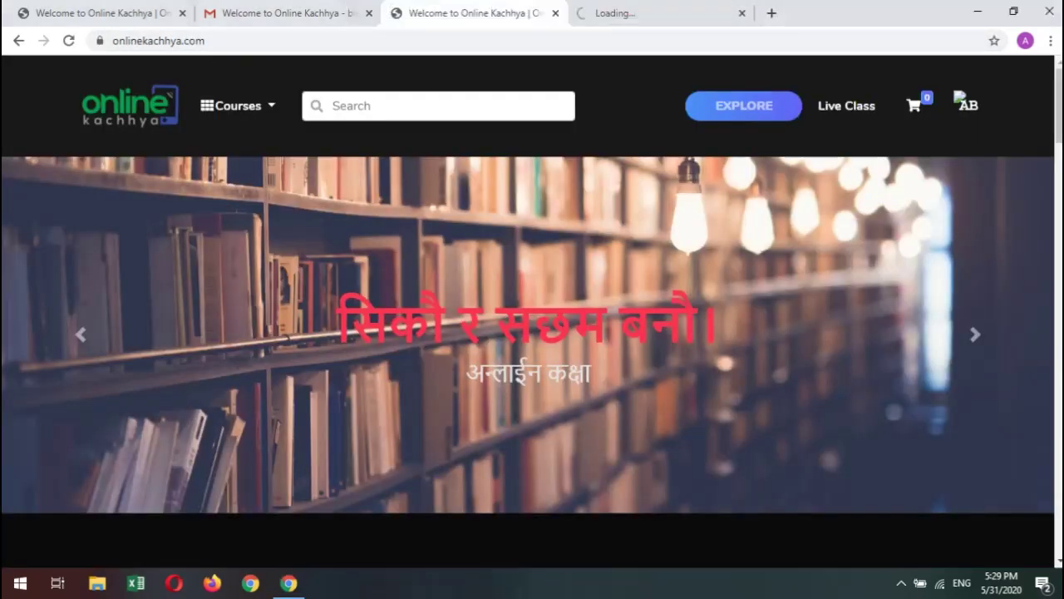
pyautogui.scroll(-10, 532, 311)
pyautogui.scroll(10, 532, 312)
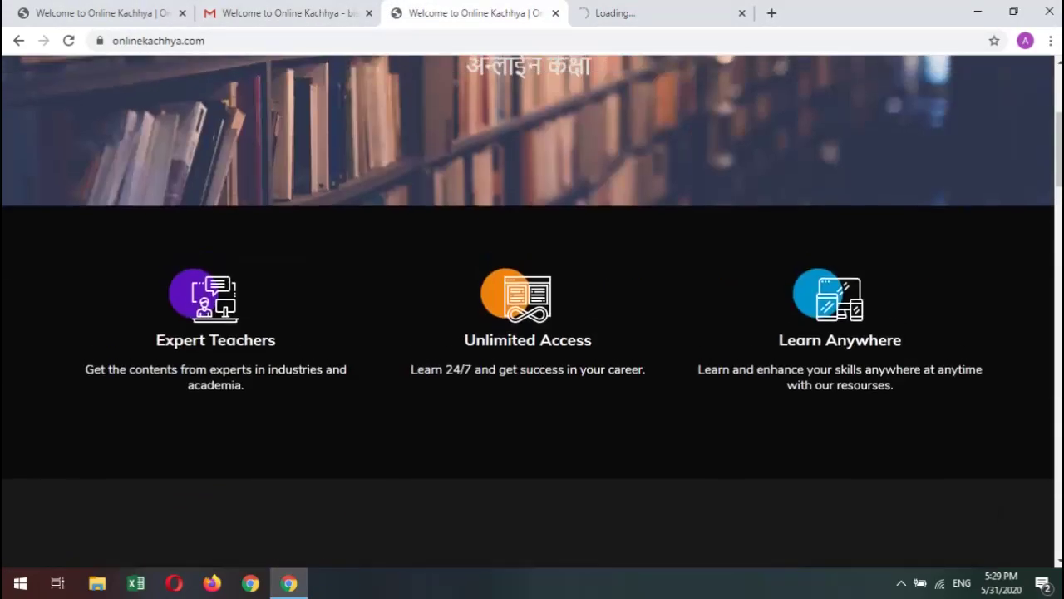
pyautogui.click(333, 106)
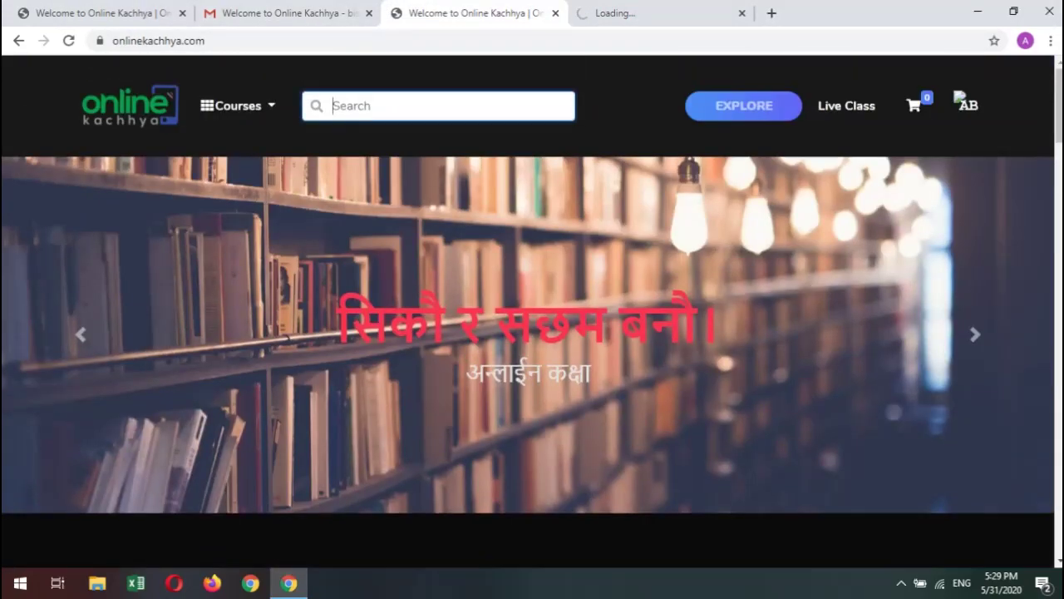
# Search courses for 'phy' to find the two Physics volumes, then rerun the search empty to list all 10.
pyautogui.write('phy')
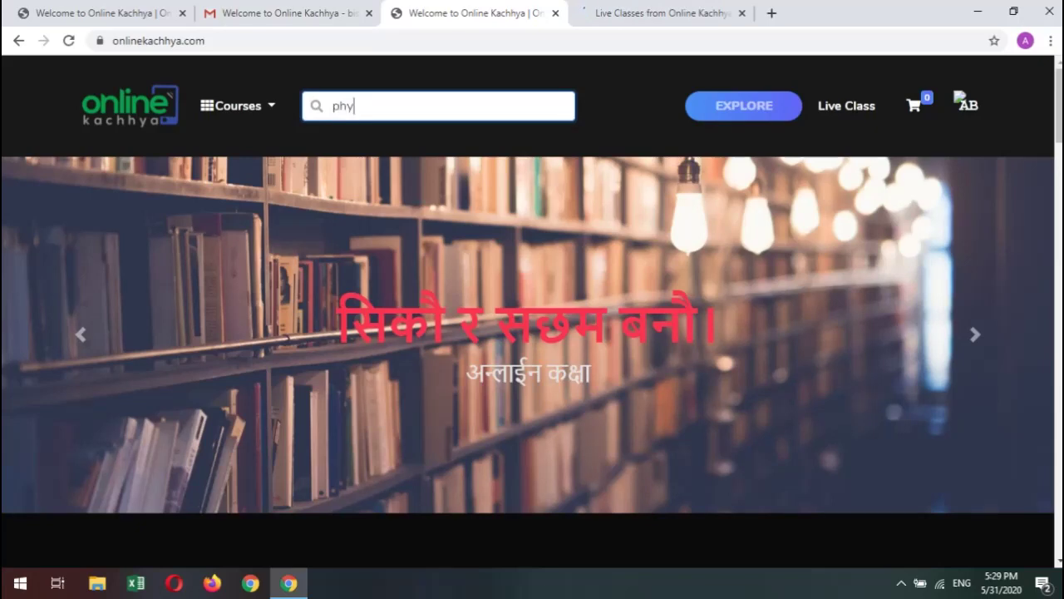
pyautogui.press('Return')
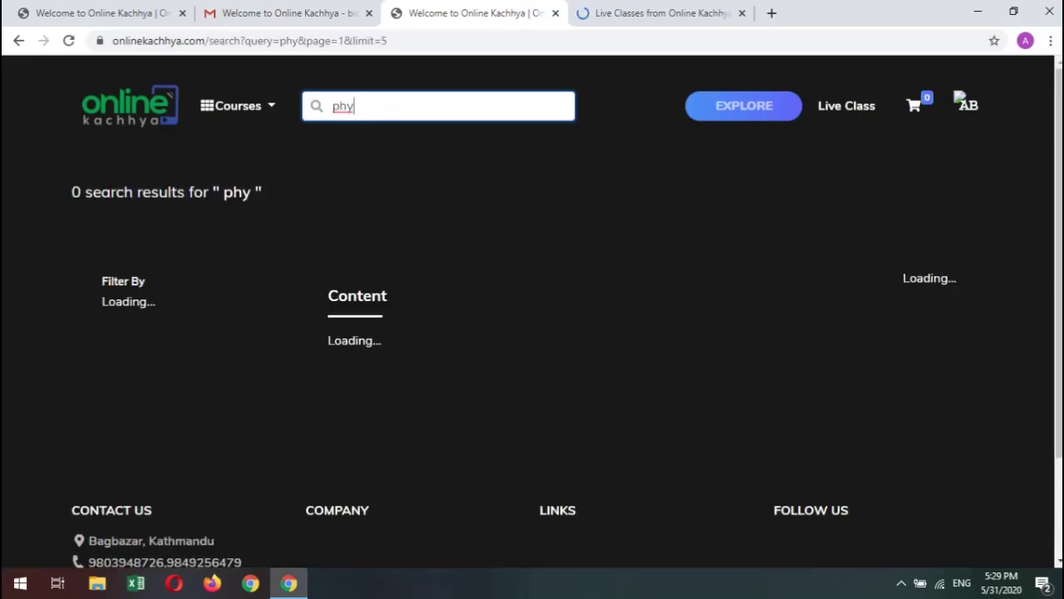
pyautogui.scroll(-2, 532, 316)
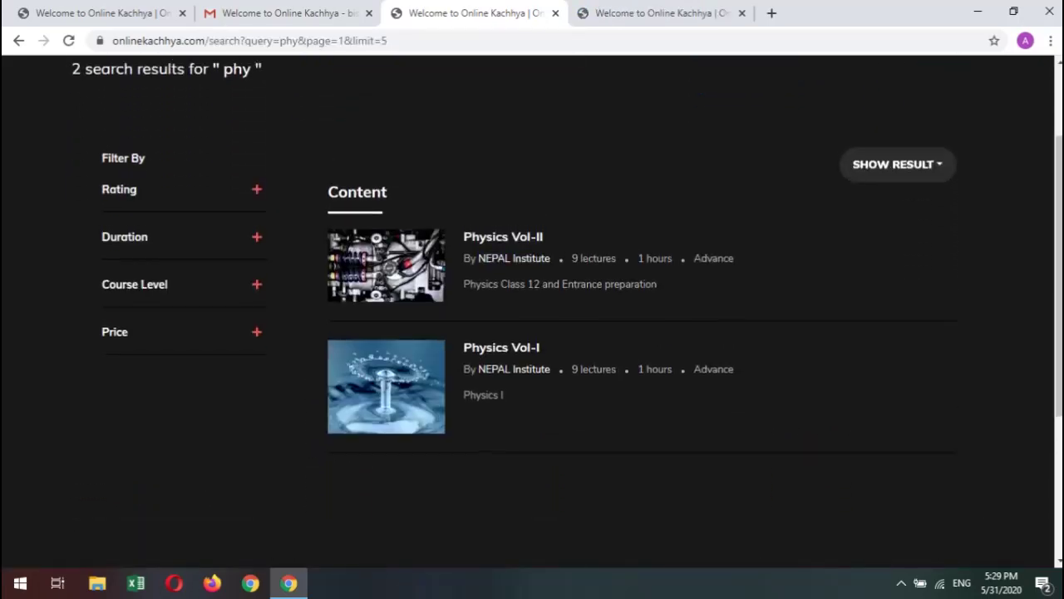
pyautogui.scroll(2, 532, 316)
pyautogui.press('BackSpace')
pyautogui.press('BackSpace')
pyautogui.press('BackSpace')
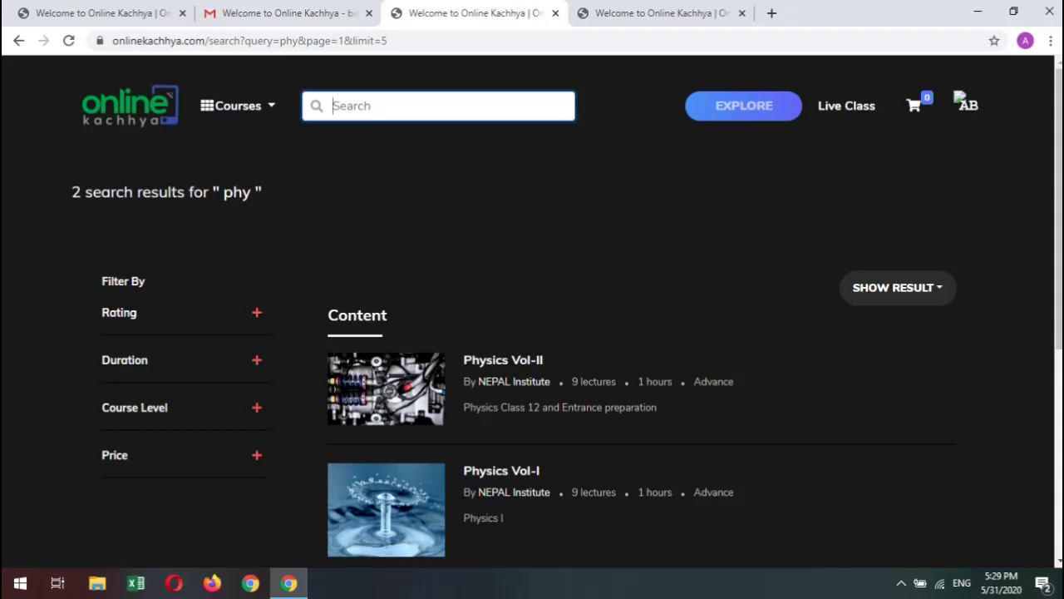
pyautogui.press('Return')
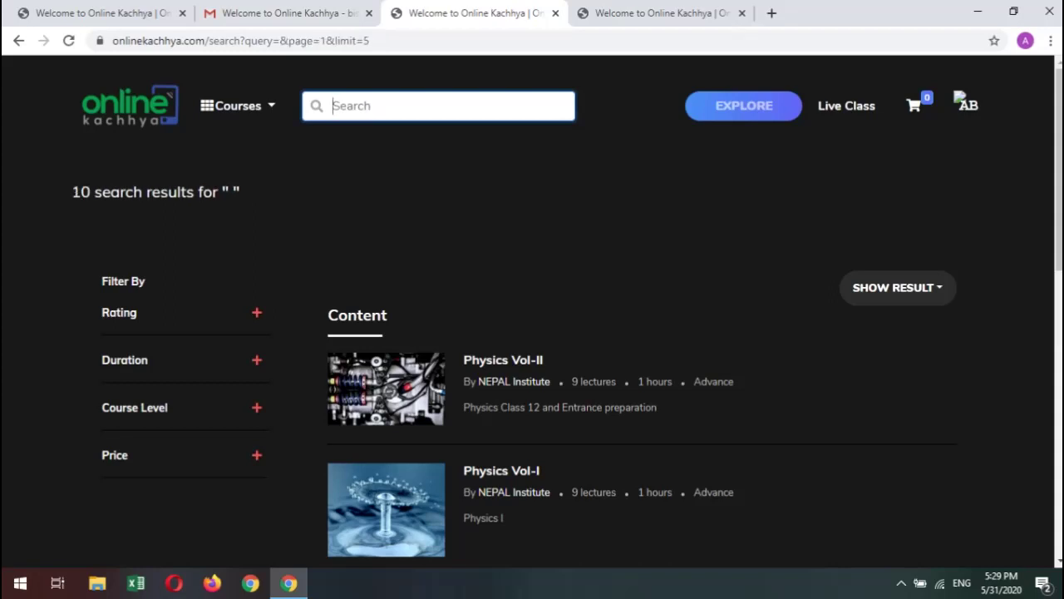
pyautogui.scroll(-9, 532, 332)
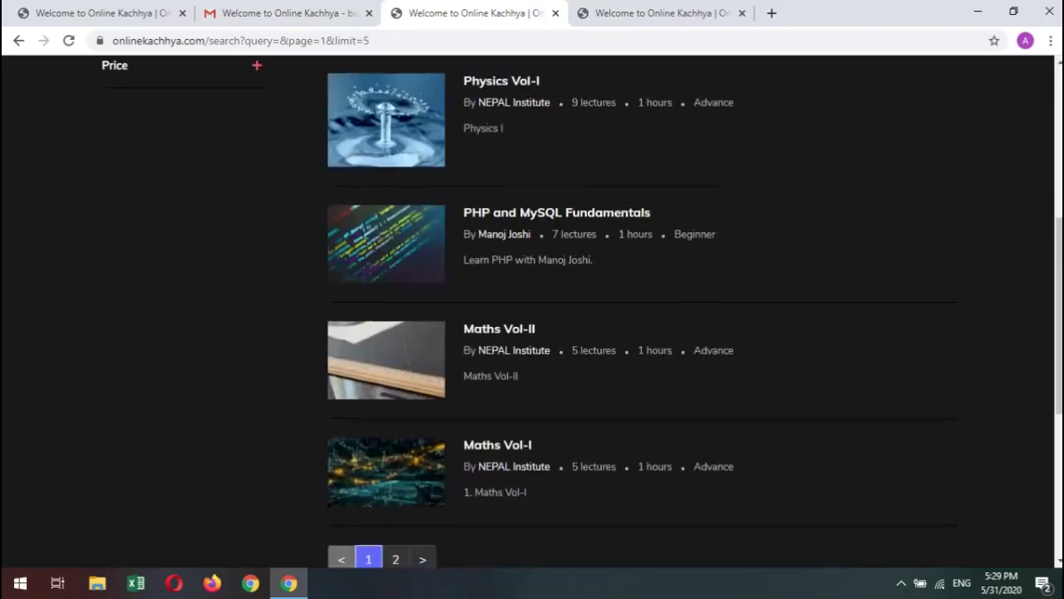
pyautogui.click(396, 193)
pyautogui.scroll(10, 395, 193)
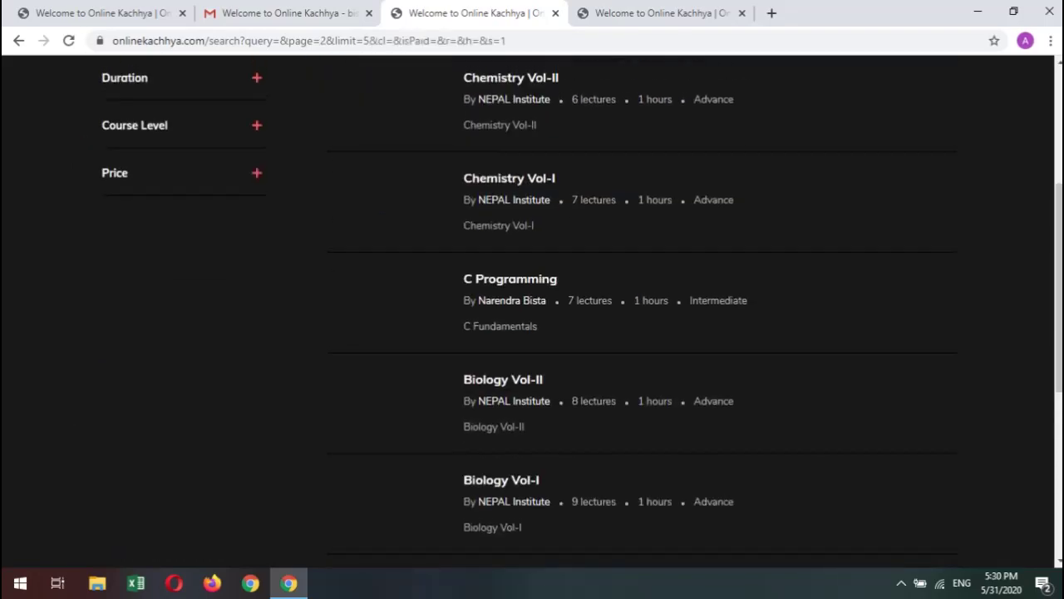
pyautogui.click(239, 105)
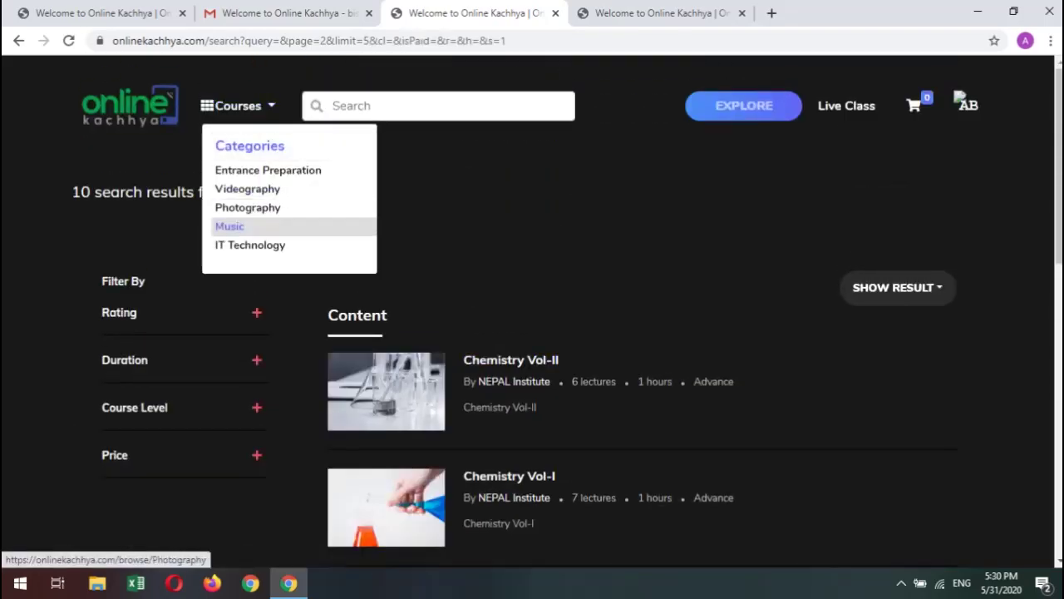
pyautogui.moveTo(268, 169)
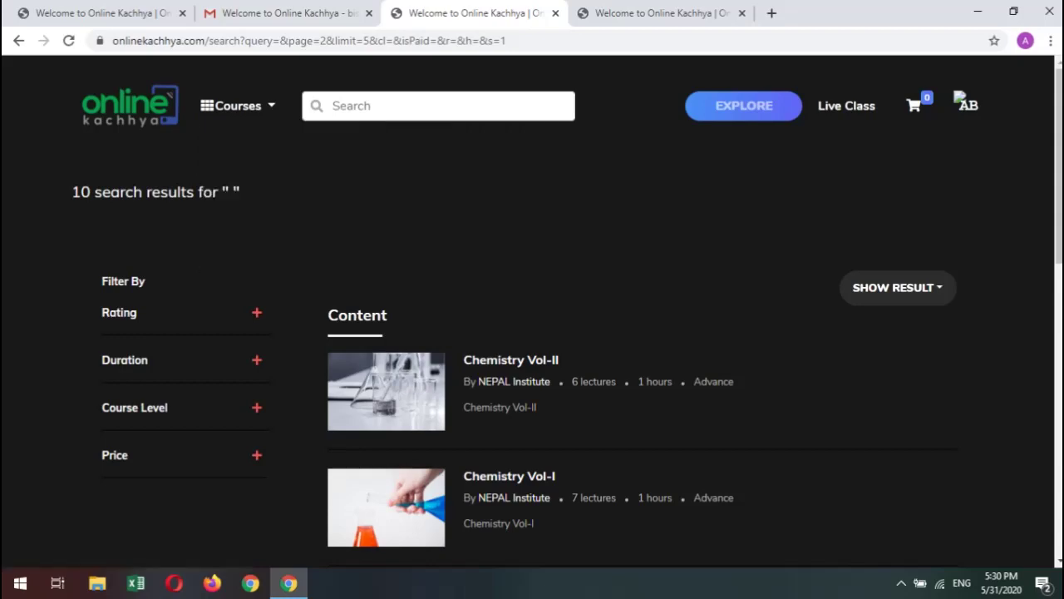
pyautogui.scroll(-7, 532, 332)
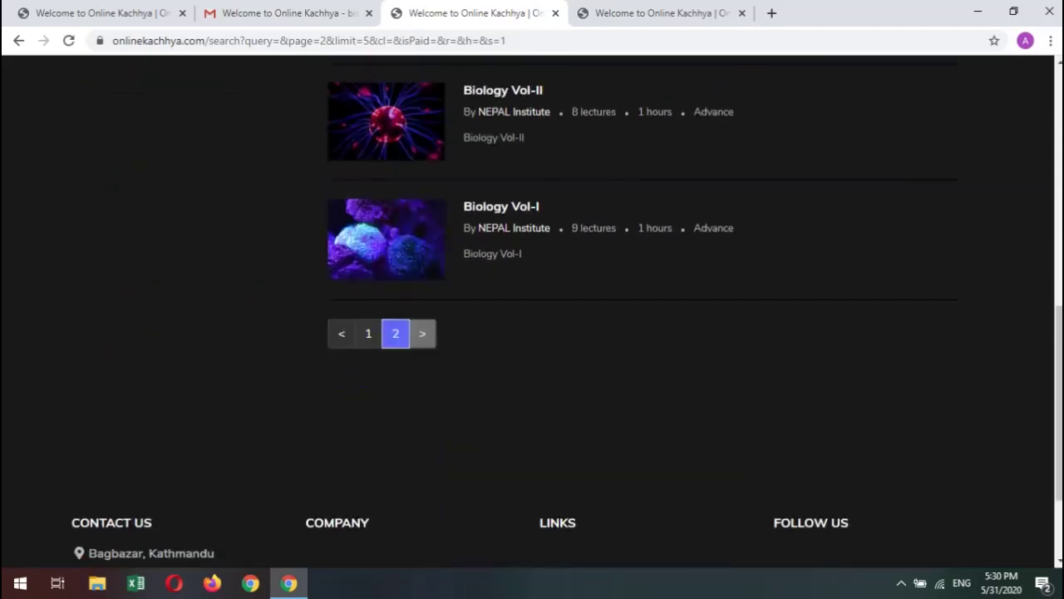
pyautogui.scroll(5, 532, 332)
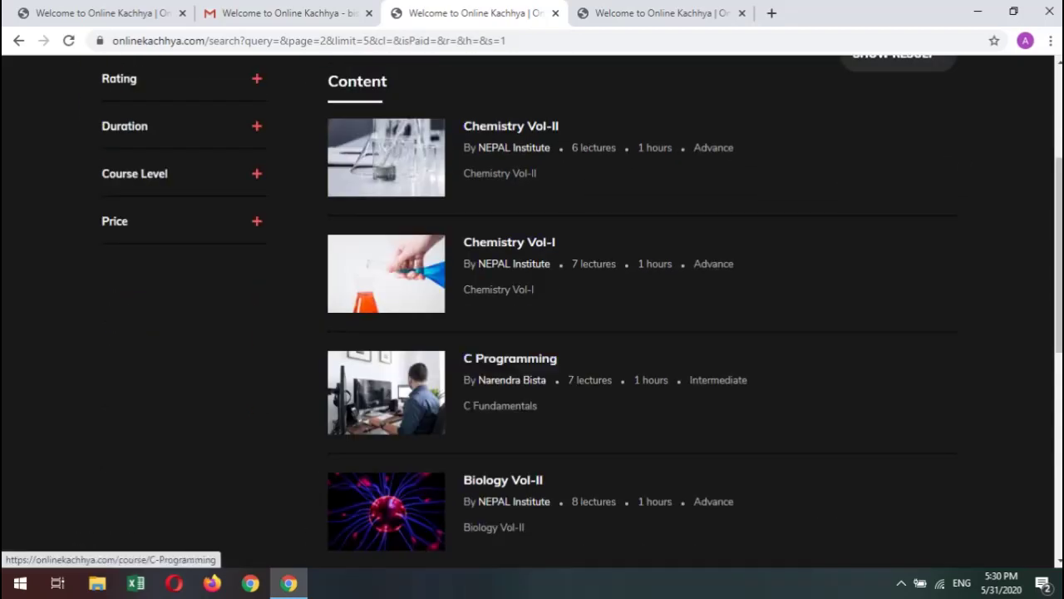
pyautogui.scroll(-2, 514, 374)
pyautogui.scroll(5, 532, 332)
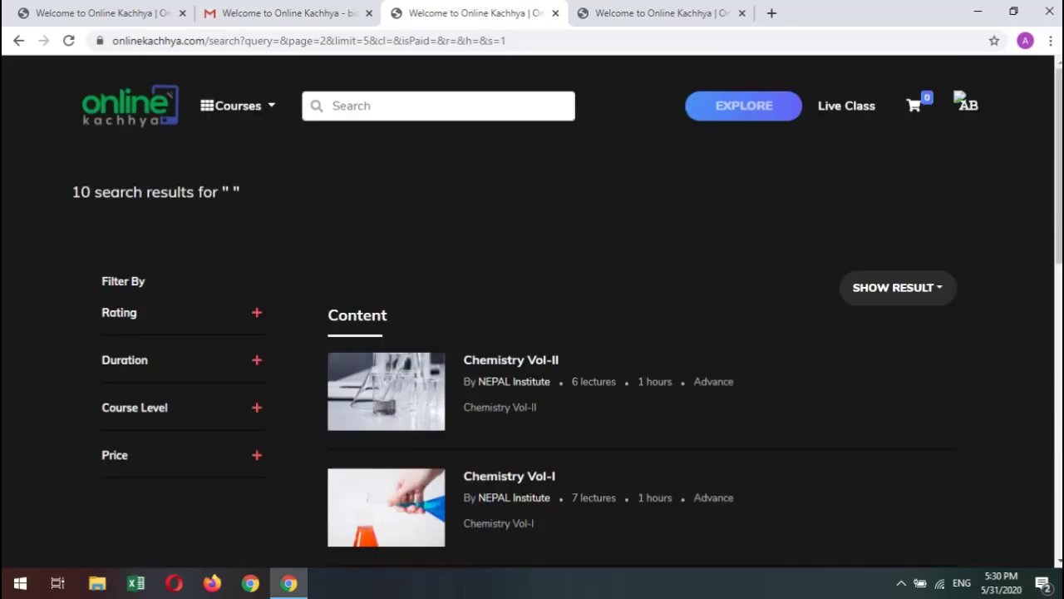
pyautogui.click(332, 106)
pyautogui.press('Return')
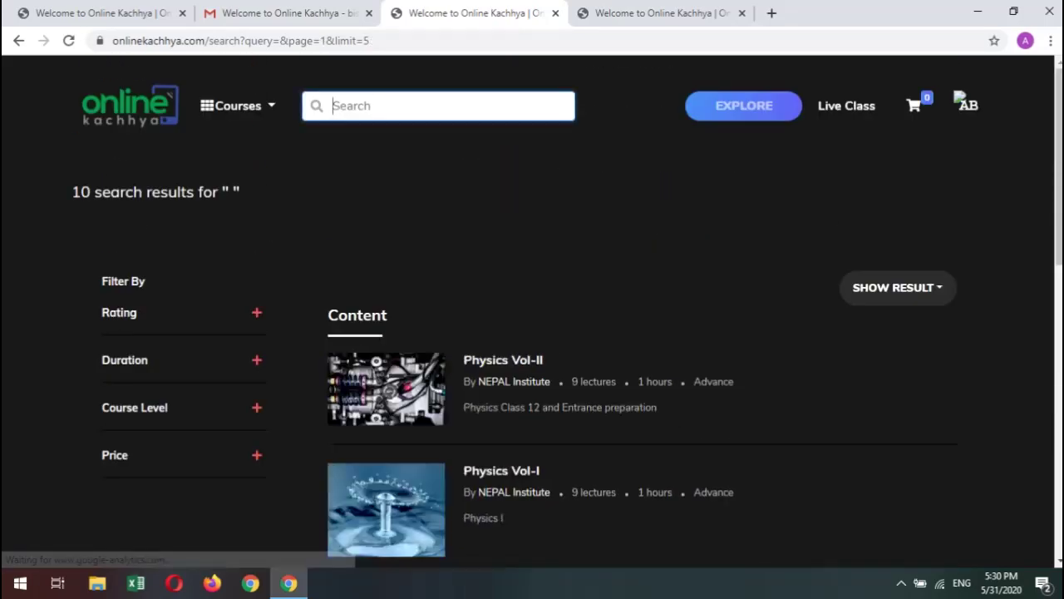
pyautogui.scroll(-6, 532, 333)
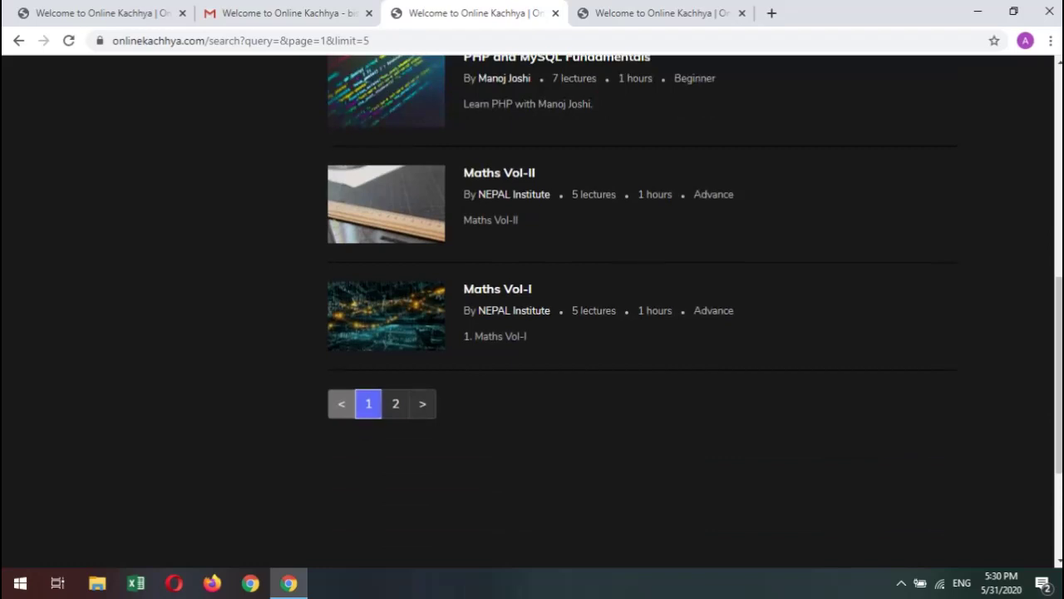
pyautogui.scroll(5, 641, 345)
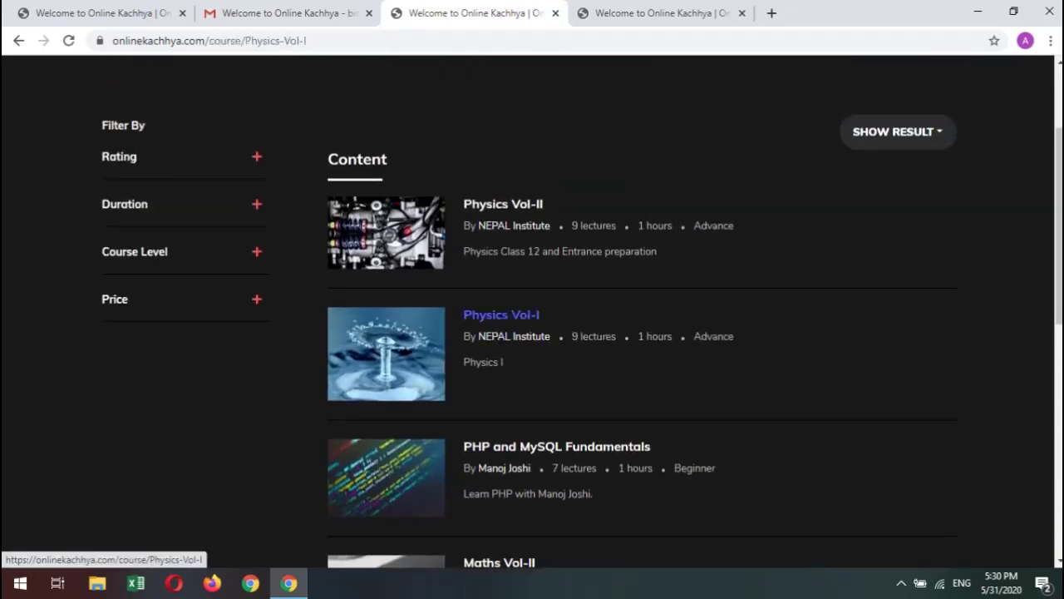
# Open the Physics Vol-I course page and launch its PLAY DEMO player.
pyautogui.click(501, 314)
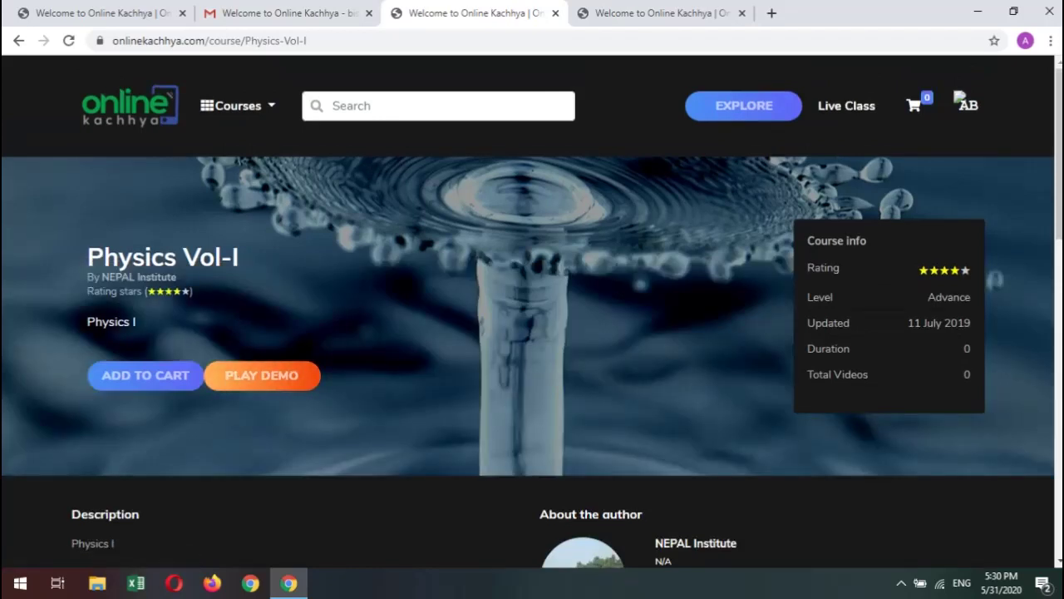
pyautogui.click(261, 375)
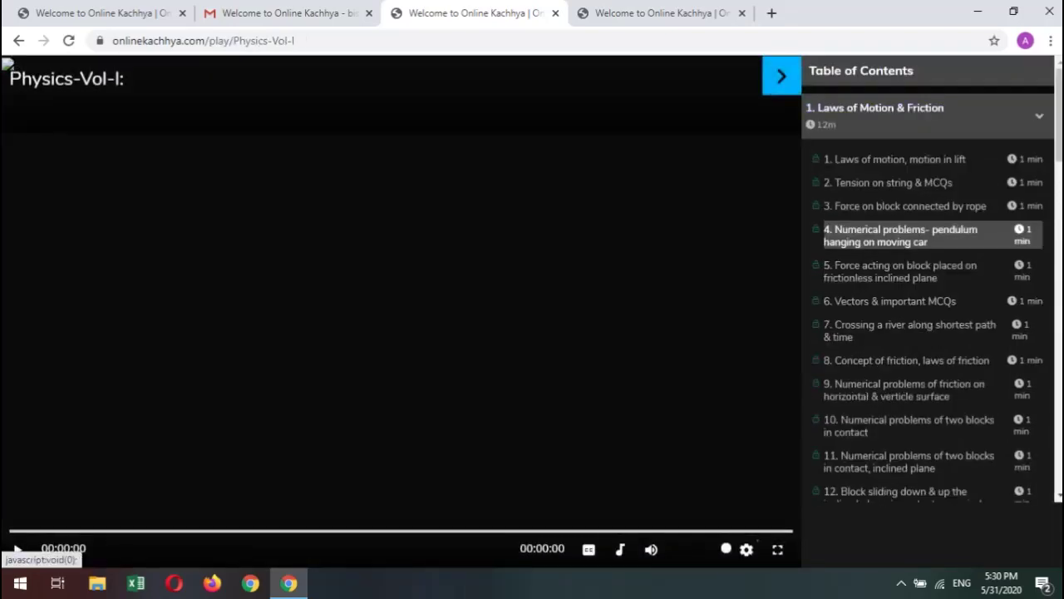
# Try to play the locked projectile lessons in the sidebar, each raising an Info toast.
pyautogui.scroll(-10, 923, 333)
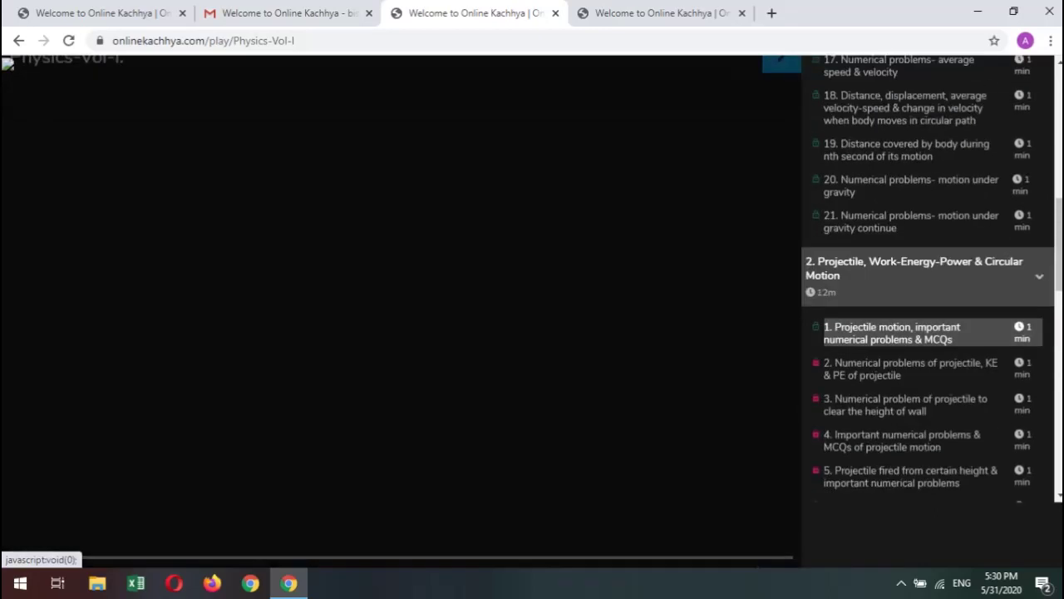
pyautogui.click(911, 368)
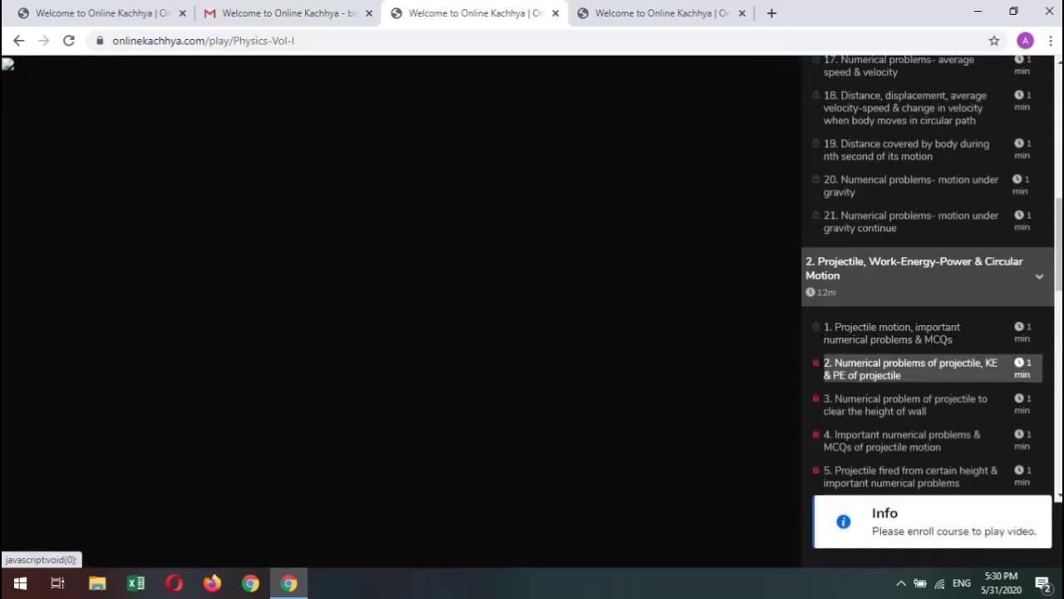
pyautogui.scroll(-3, 911, 368)
pyautogui.click(902, 206)
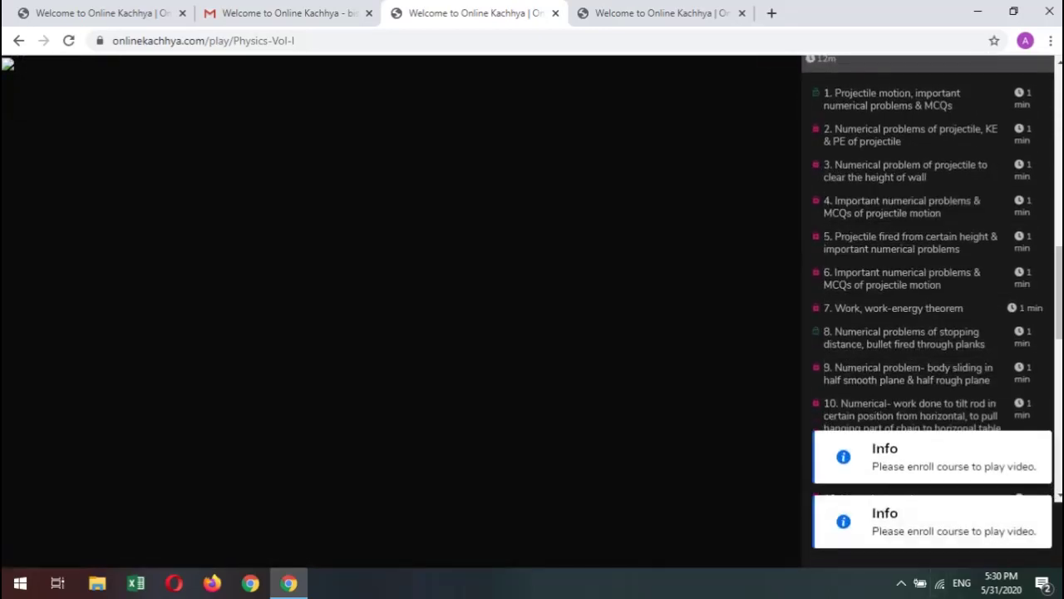
pyautogui.scroll(3, 906, 332)
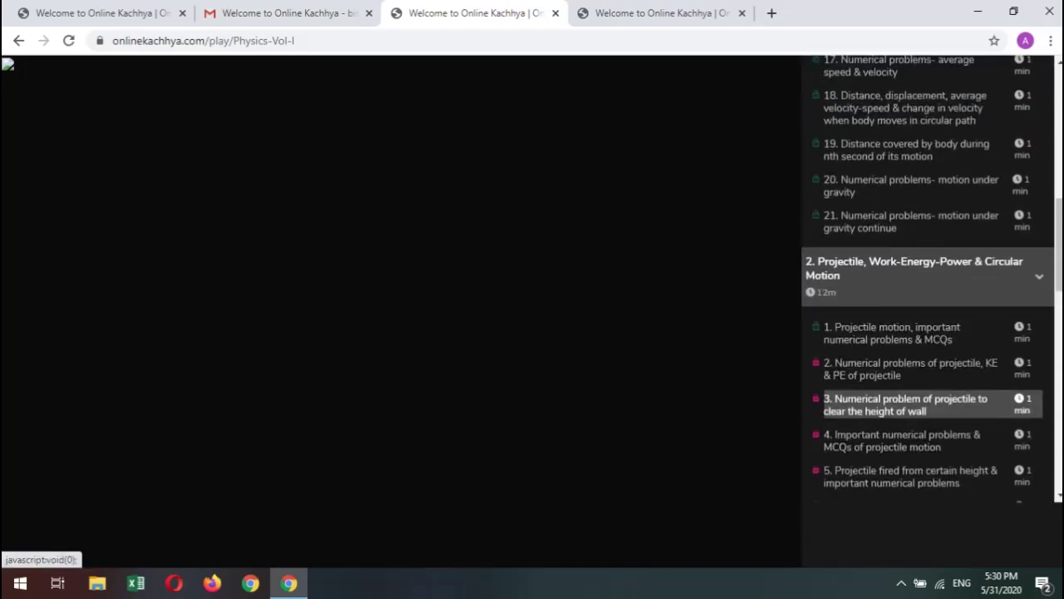
pyautogui.click(907, 404)
# Load lesson 15, 'Numerical problems- insect in hemisphere', into the player.
pyautogui.scroll(2, 906, 221)
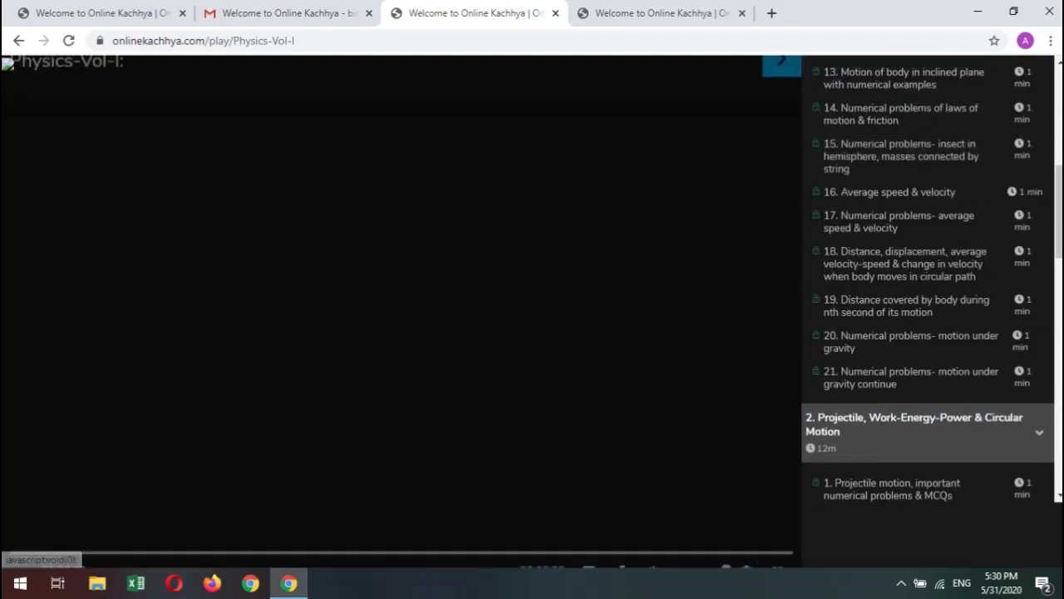
pyautogui.scroll(2, 906, 283)
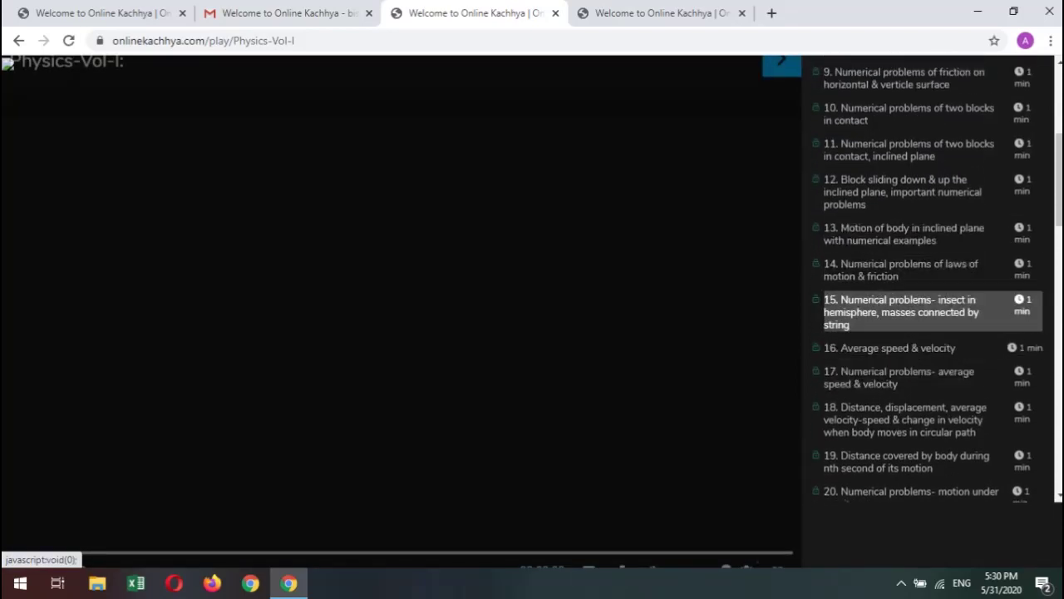
pyautogui.click(902, 312)
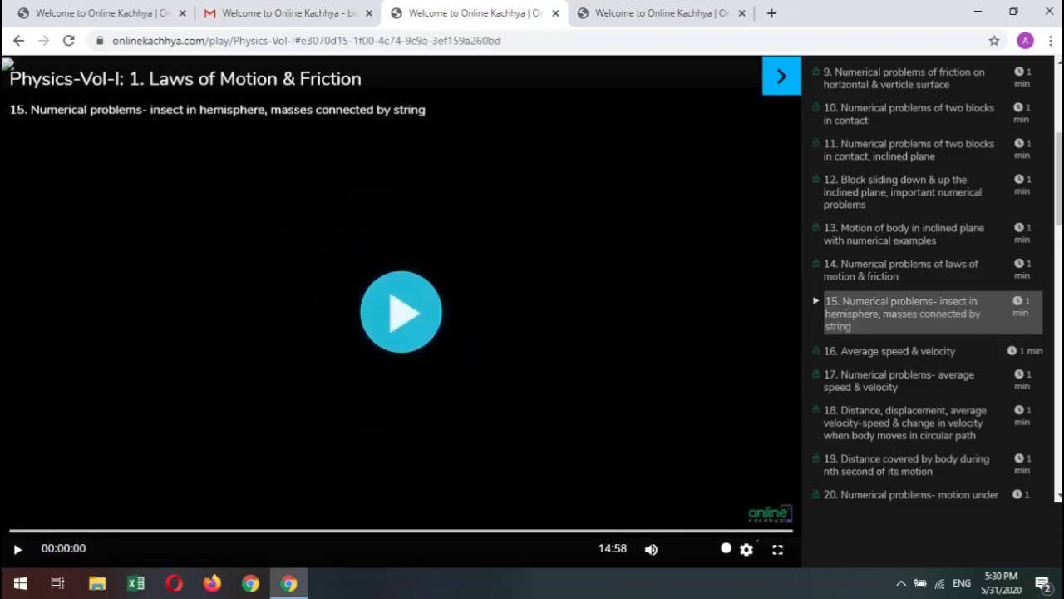
# Start the physics lesson video, then close the lesson and extra homepage tabs.
pyautogui.click(657, 12)
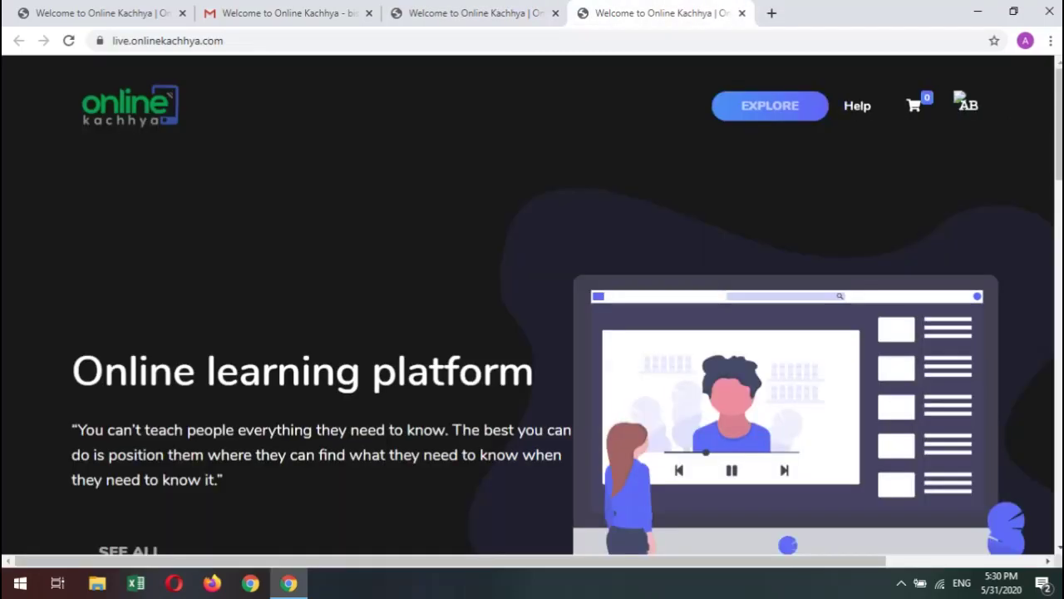
pyautogui.click(469, 13)
pyautogui.click(401, 312)
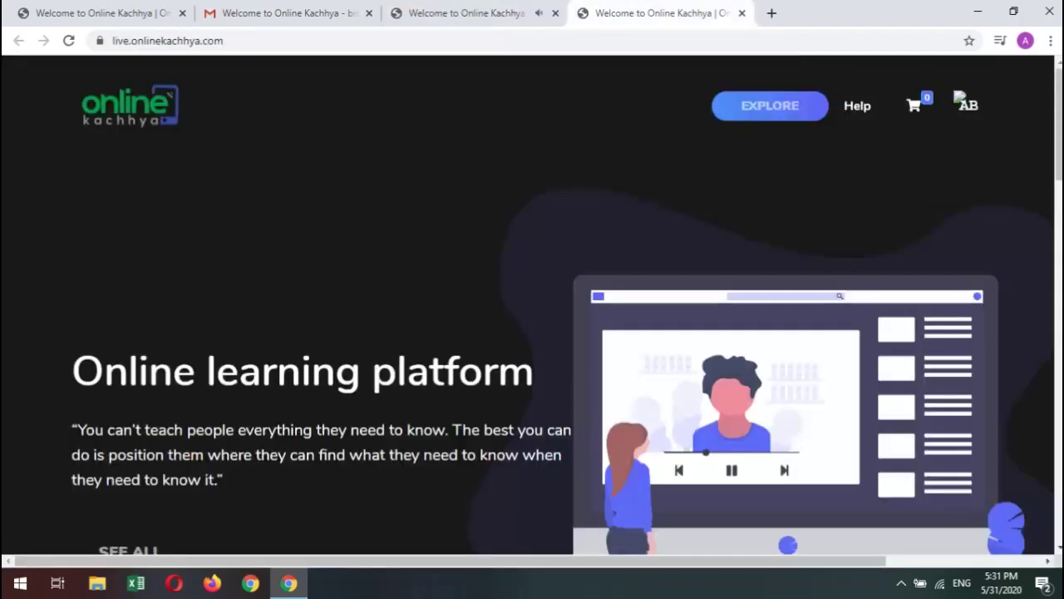
pyautogui.hotkey('ctrl', 'Tab')
pyautogui.click(555, 12)
pyautogui.click(555, 13)
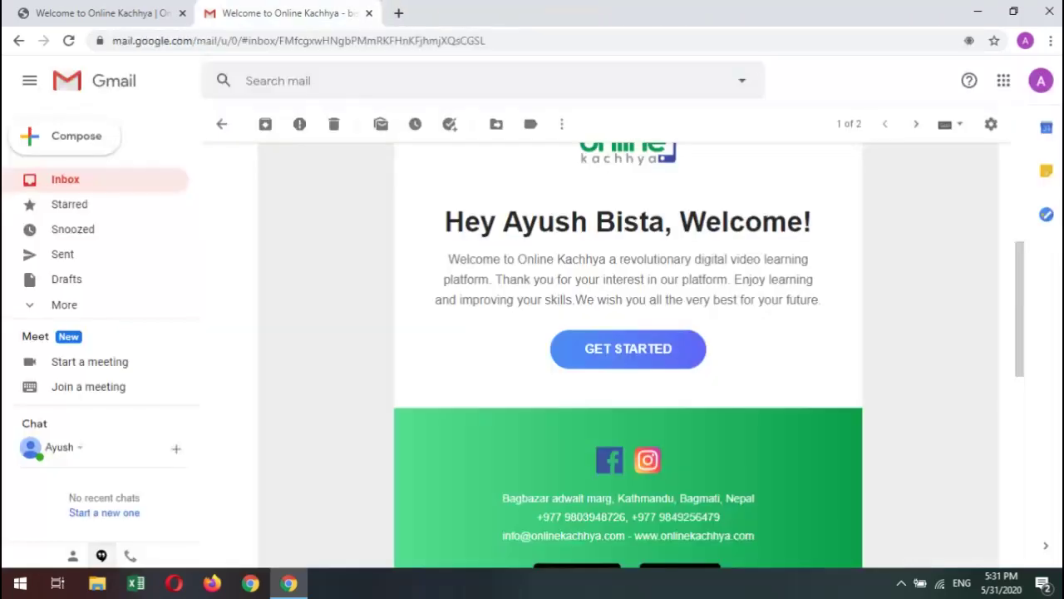
pyautogui.click(104, 13)
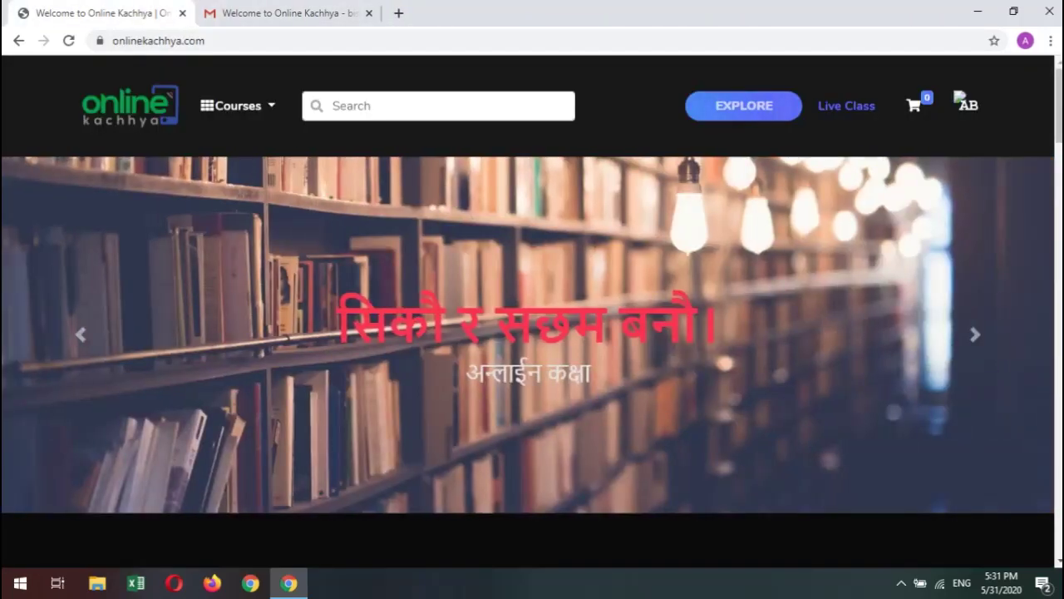
# Open the Live Class site and browse its running and recent live streams.
pyautogui.click(846, 105)
pyautogui.scroll(-7, 532, 307)
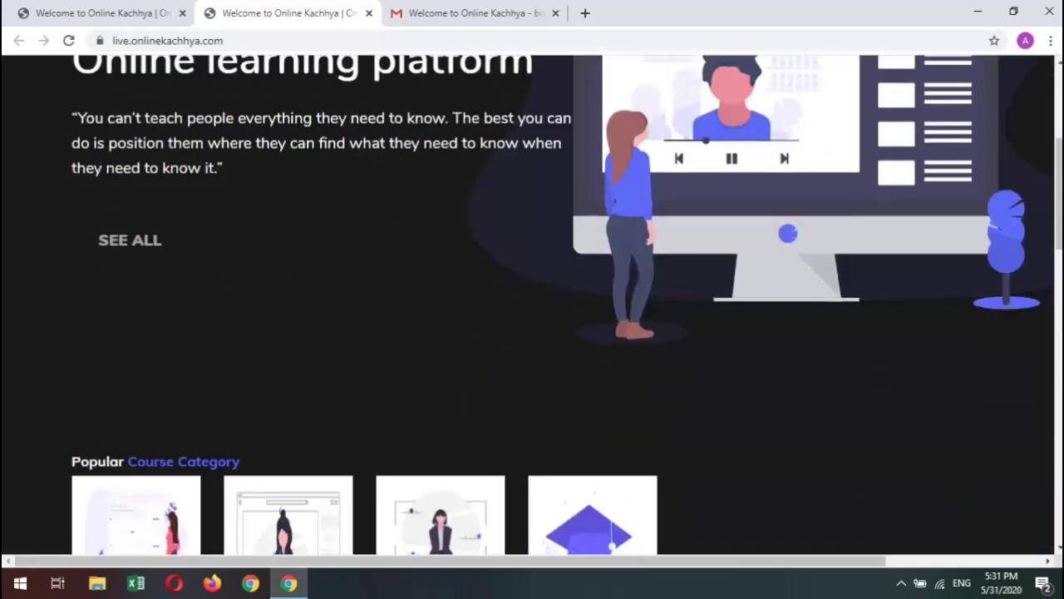
pyautogui.scroll(-4, 532, 308)
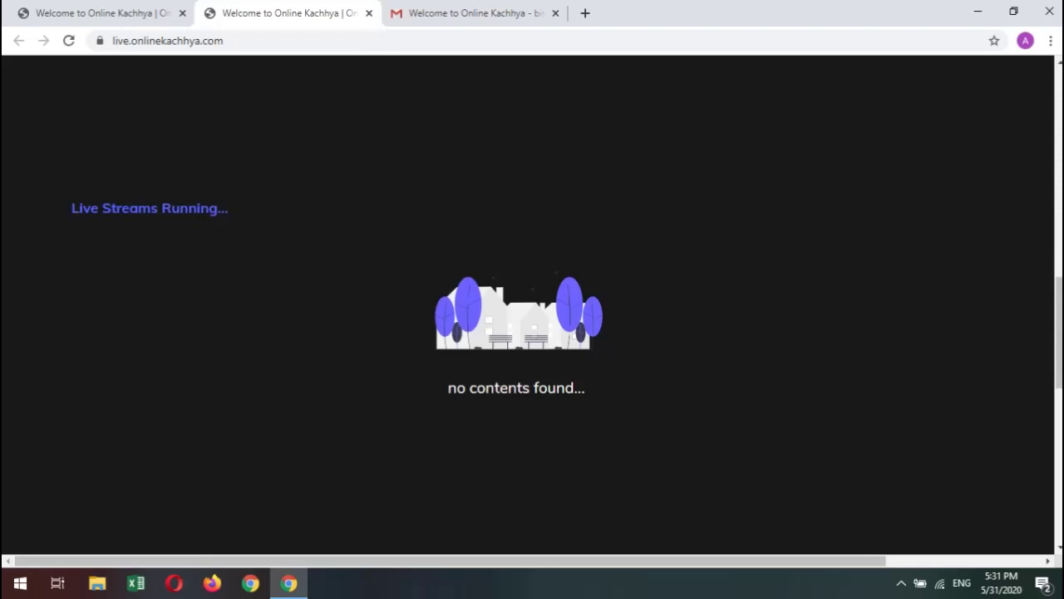
pyautogui.scroll(-8, 532, 308)
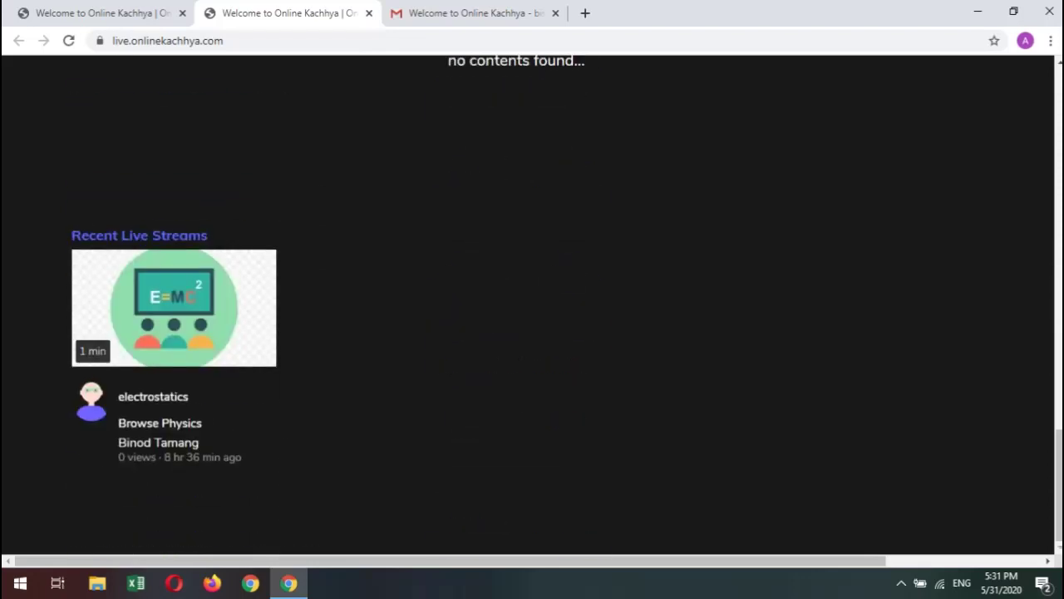
pyautogui.tripleClick(138, 235)
pyautogui.click(139, 236)
pyautogui.scroll(20, 532, 307)
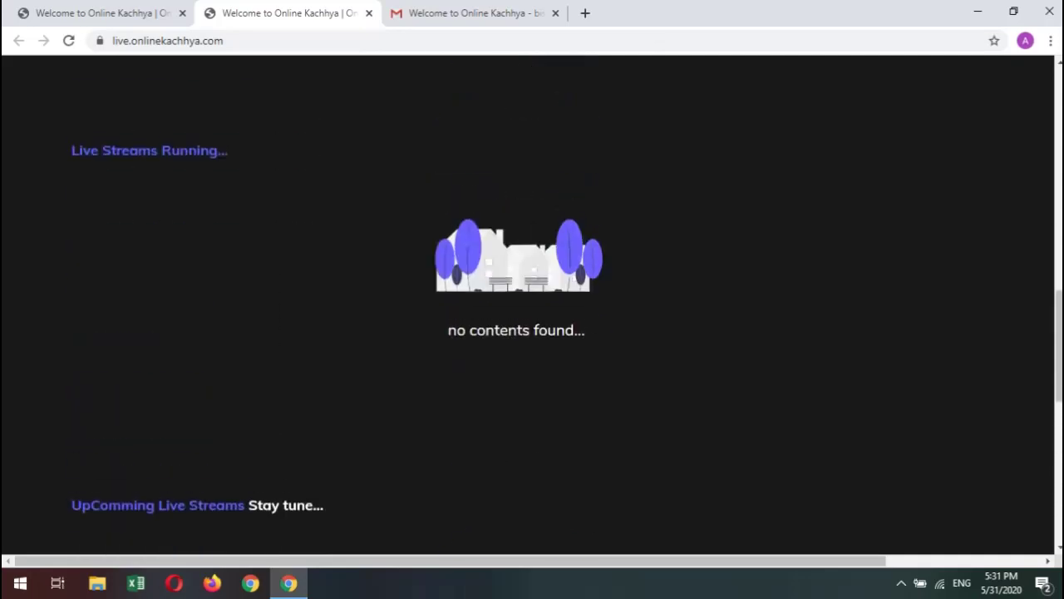
pyautogui.hotkey('ctrl', 'shift', 'Tab')
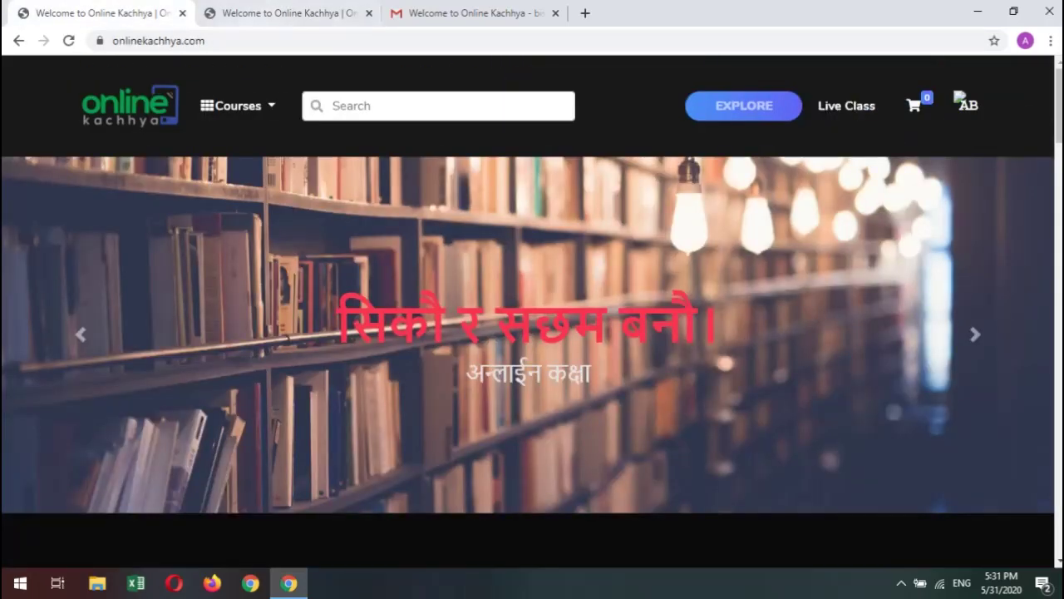
pyautogui.hotkey('ctrl', 'Tab')
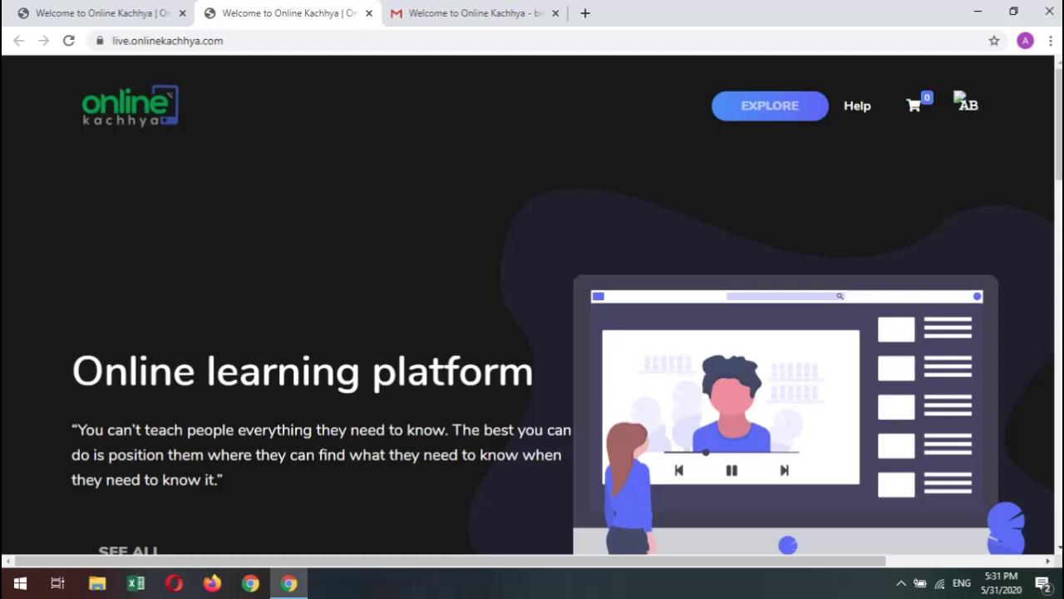
# Load onlinekachhya.com in the live-class tab from the address bar.
pyautogui.click(167, 40)
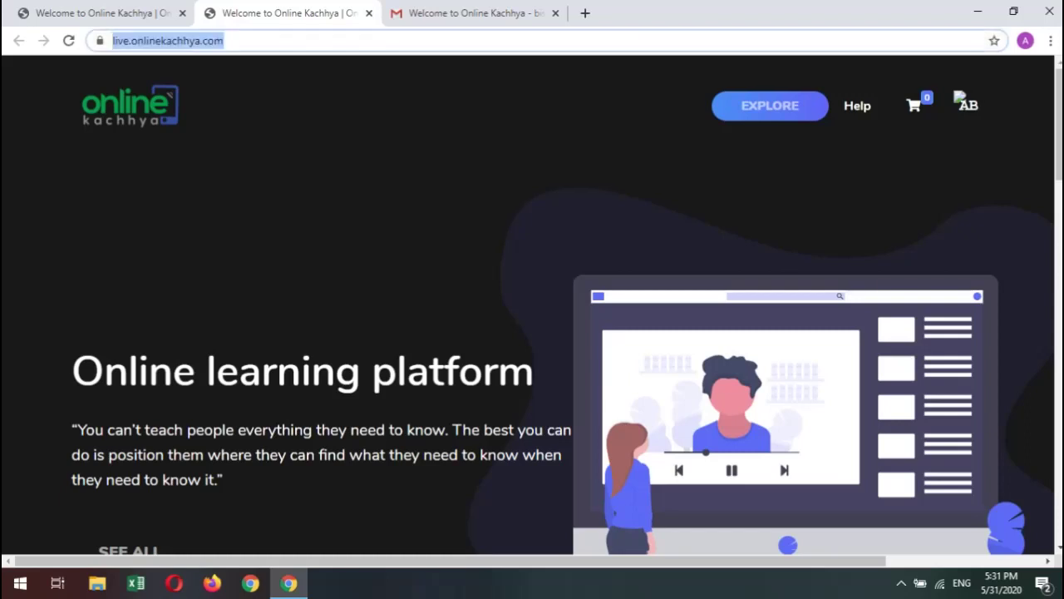
pyautogui.write('onl')
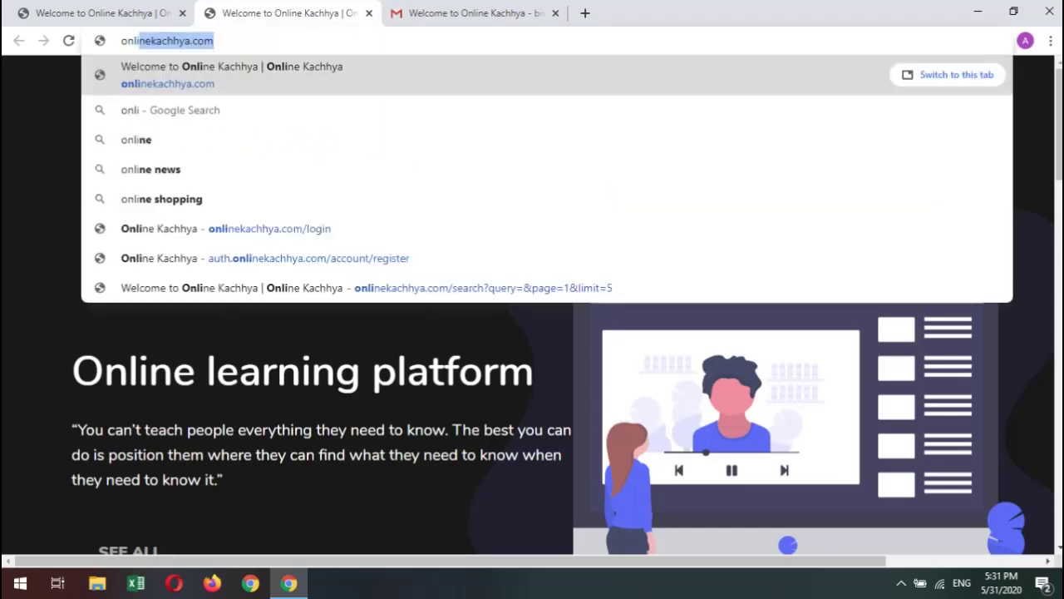
pyautogui.press('Return')
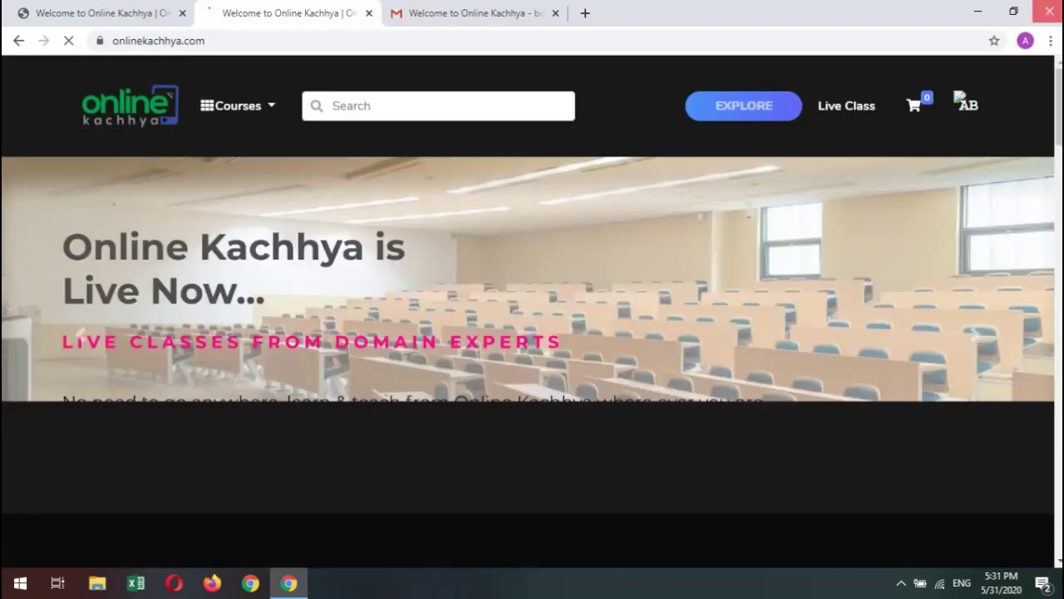
# Close Chrome, load onlinekachhya.com in Firefox, then minimize Firefox.
pyautogui.click(1044, 12)
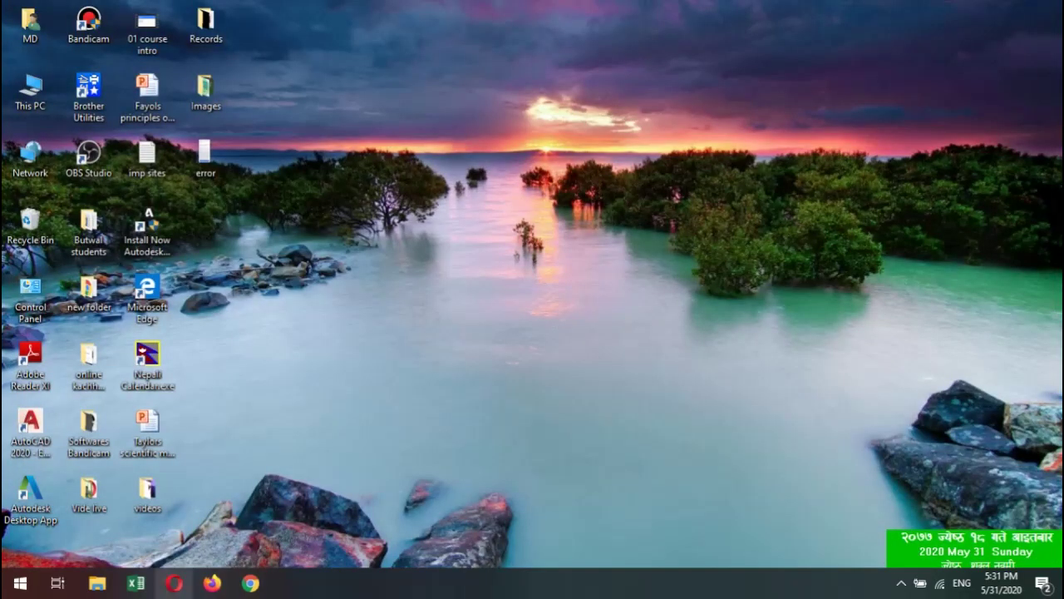
pyautogui.click(212, 582)
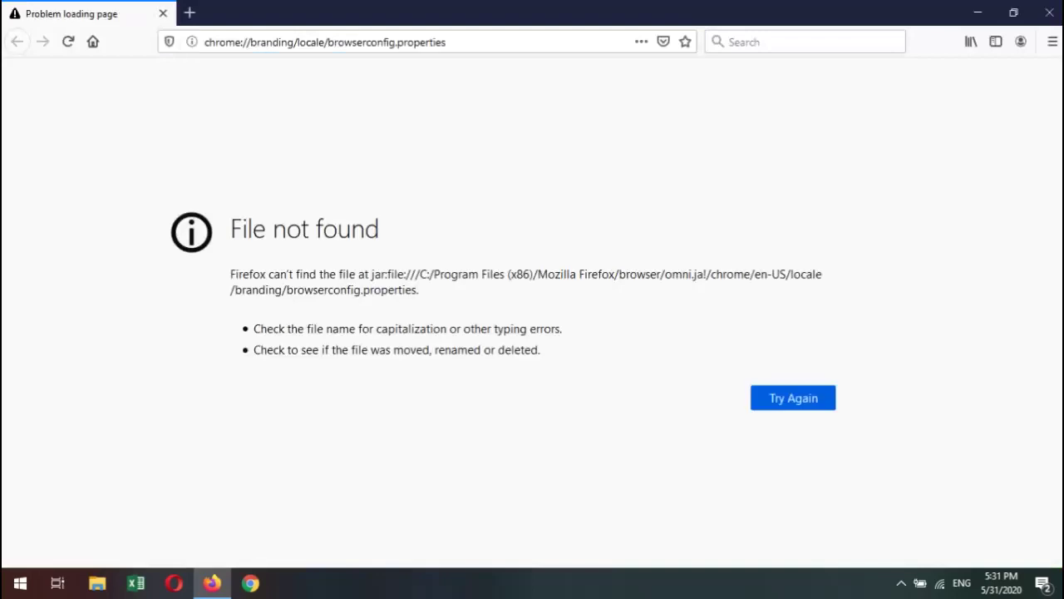
pyautogui.click(324, 42)
pyautogui.write('onlinekachhya.com/')
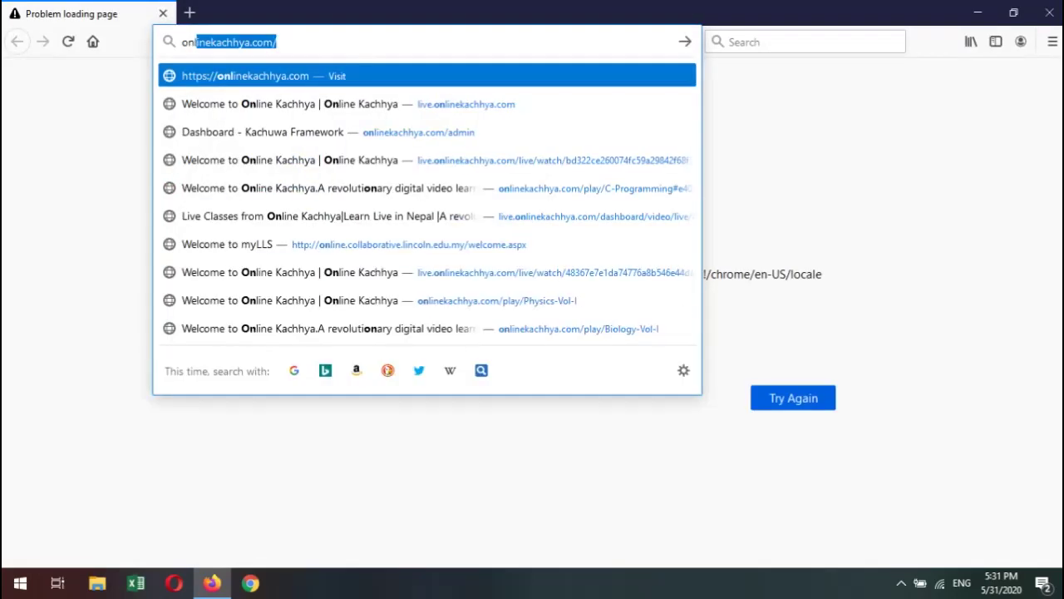
pyautogui.press('Return')
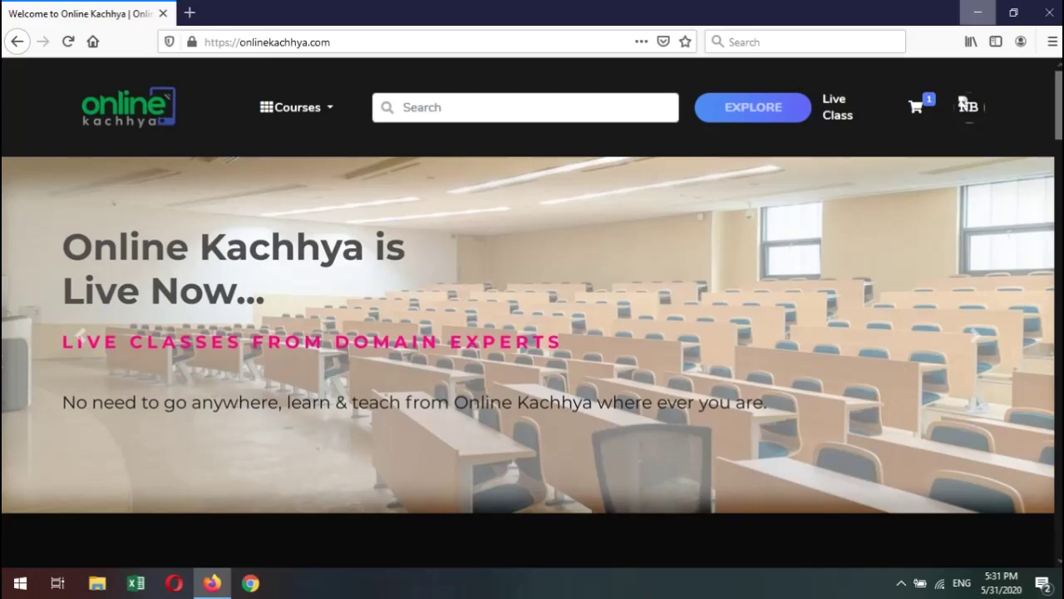
pyautogui.click(978, 12)
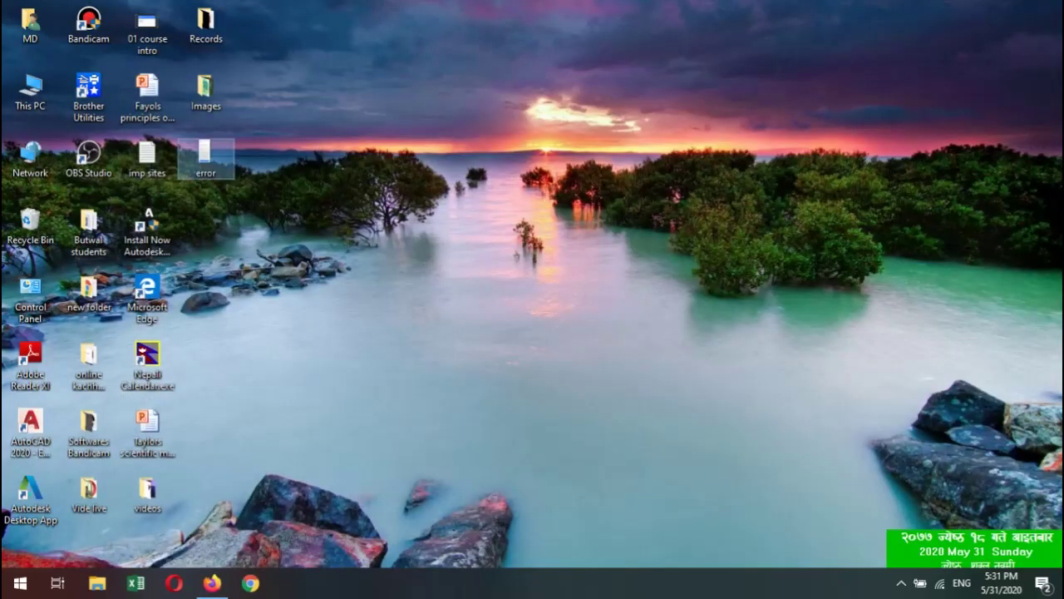
# View error.jpg showing the auth.onlinekachhya.com page-not-found error, then bring Firefox back.
pyautogui.doubleClick(205, 155)
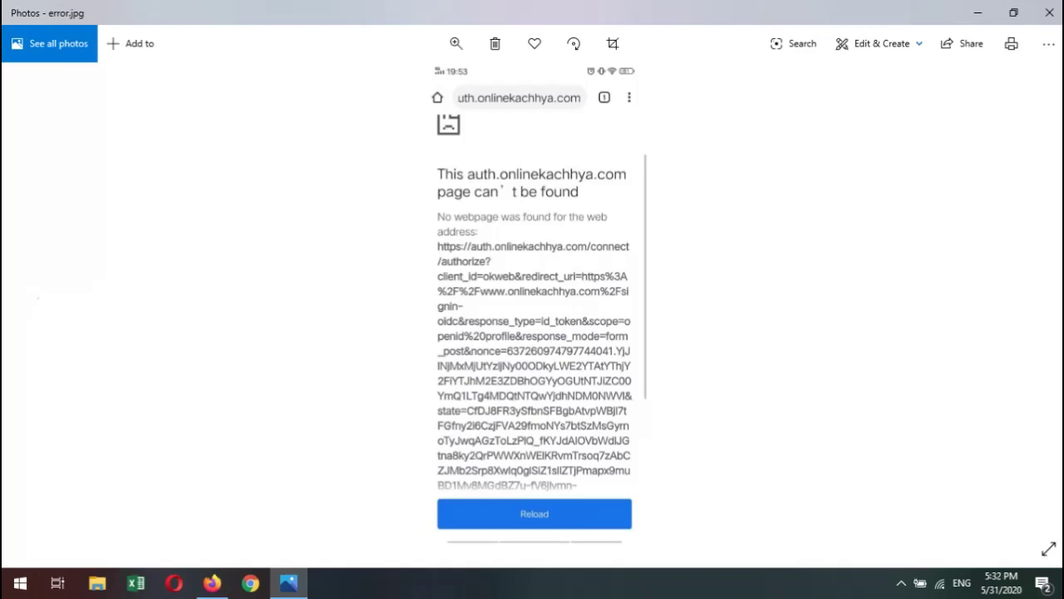
pyautogui.click(1049, 13)
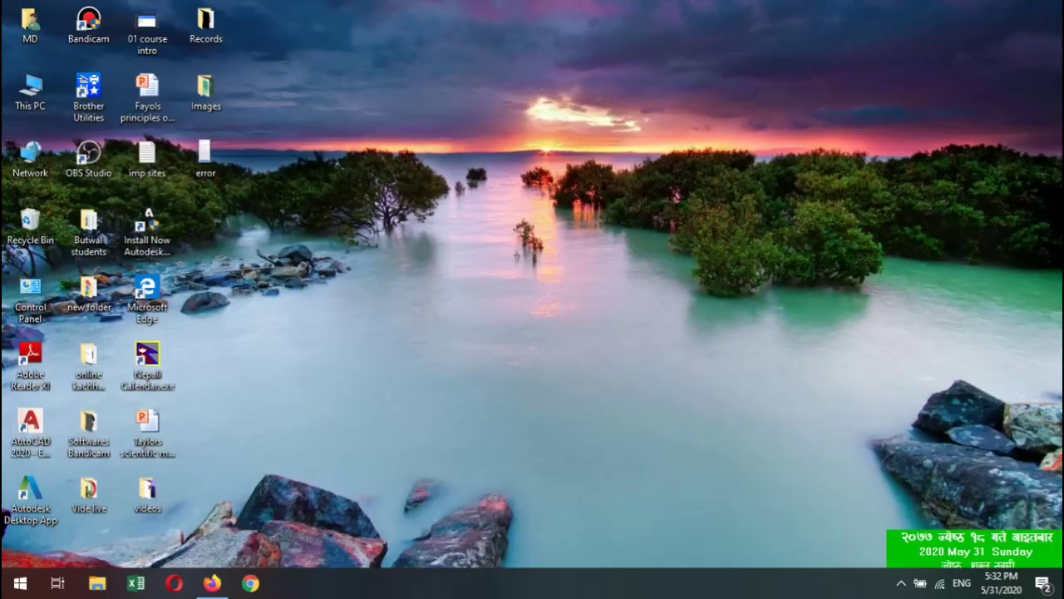
pyautogui.click(212, 583)
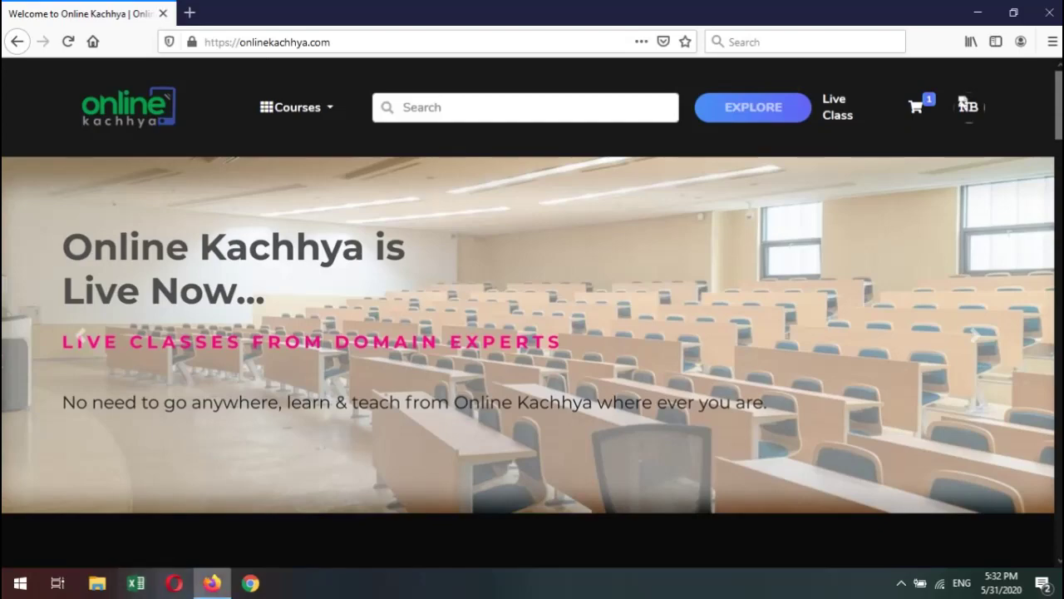
# Open a new Chrome window and load onlinekachhya.com.
pyautogui.click(250, 583)
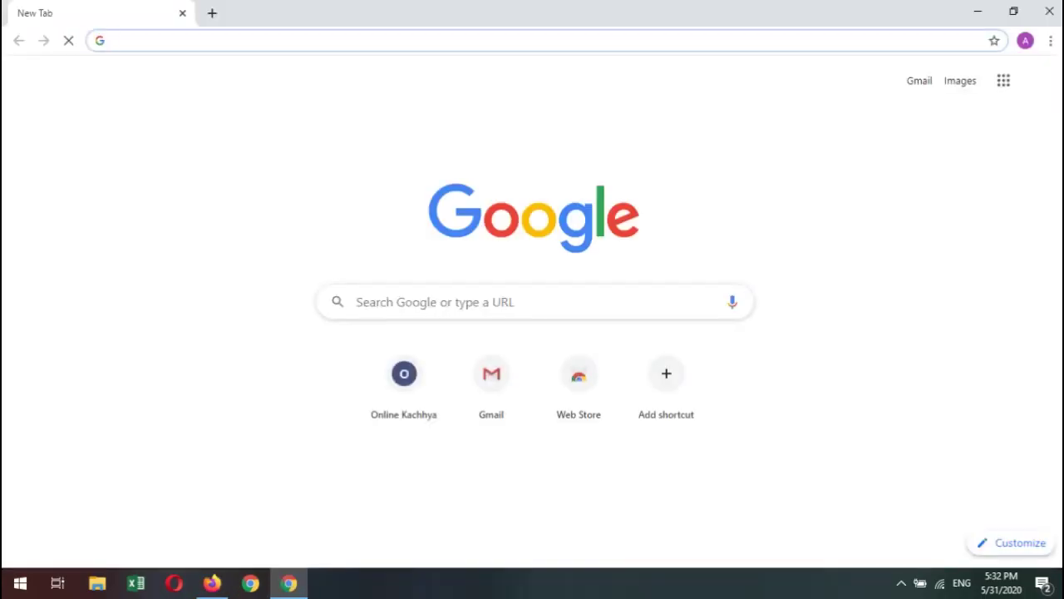
pyautogui.write('onlinekachhya.com')
pyautogui.press('Return')
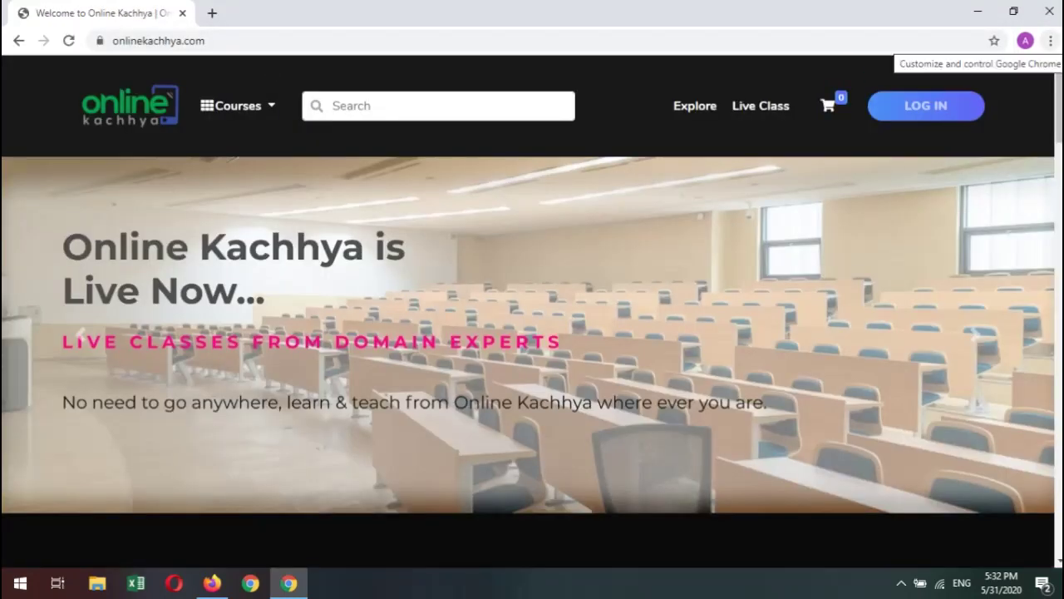
# Bring up Chrome's full browsing History page.
pyautogui.click(1050, 40)
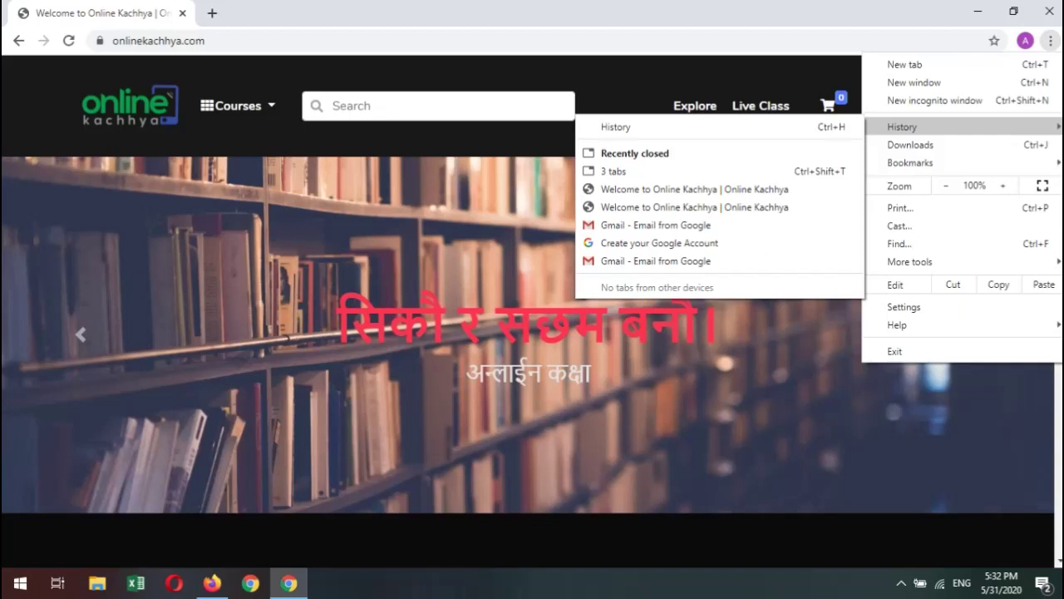
pyautogui.press('Escape')
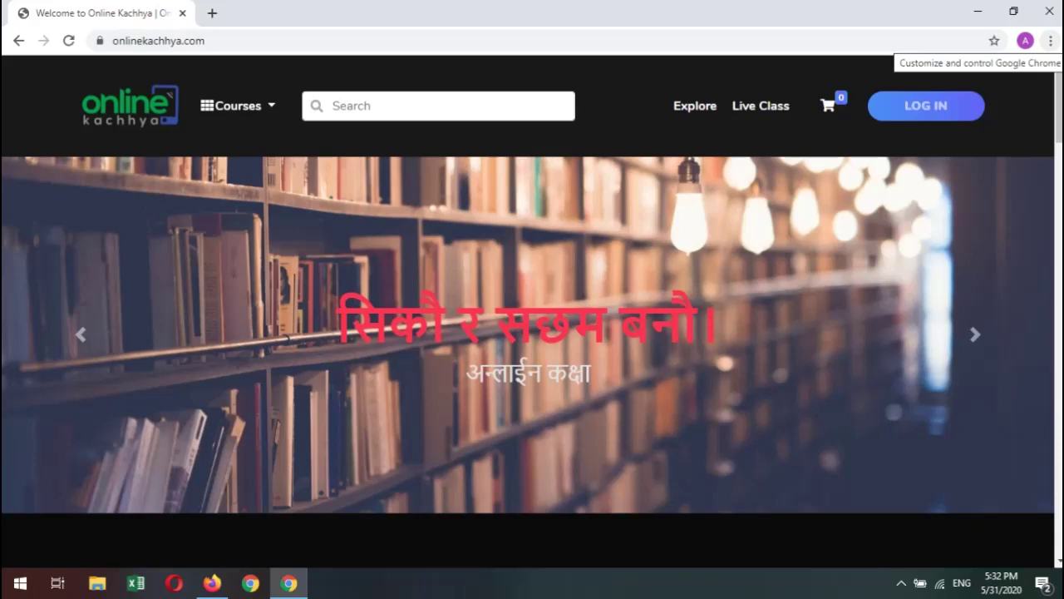
pyautogui.click(1050, 40)
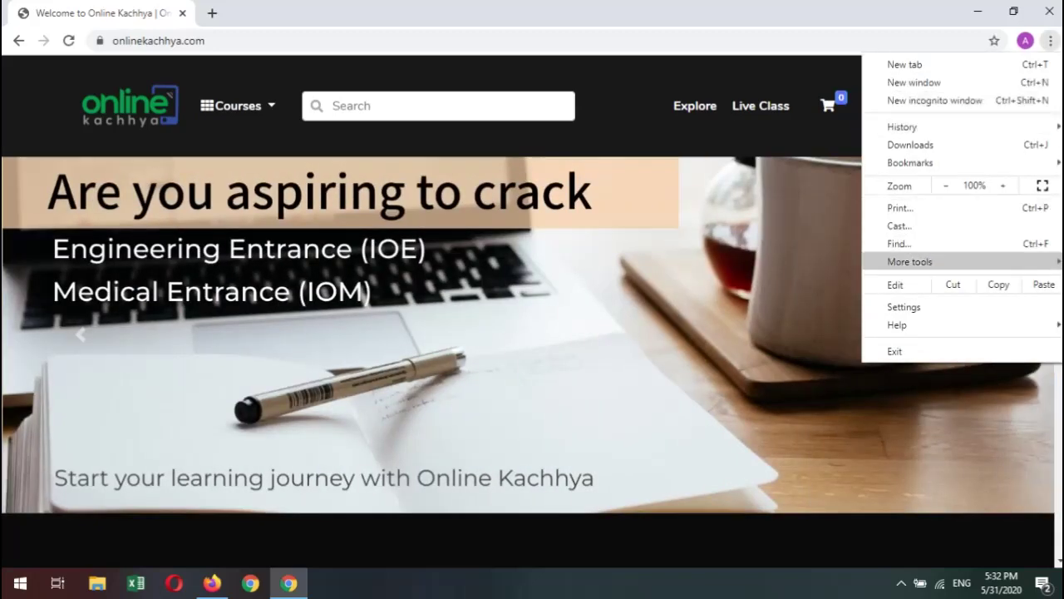
pyautogui.moveTo(902, 126)
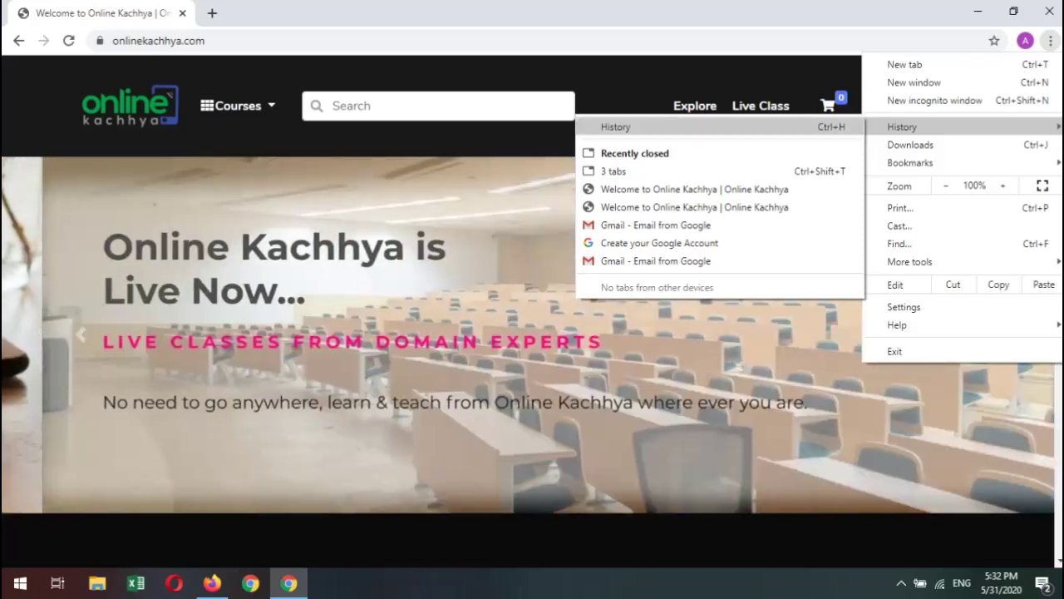
pyautogui.hotkey('ctrl', 'h')
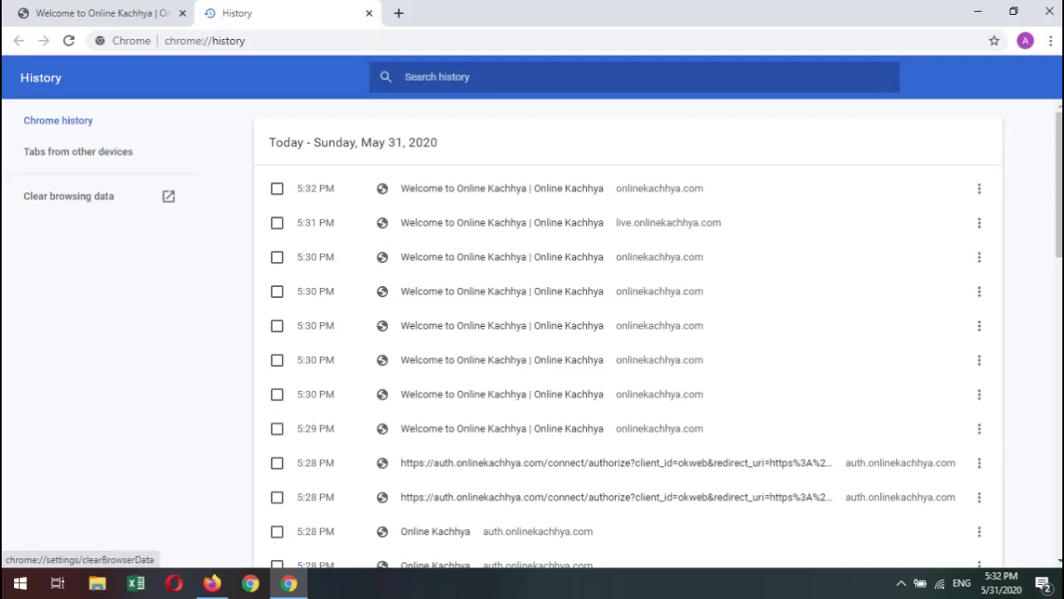
# Clear history, cookies and cached files, then close the Settings and History tabs.
pyautogui.click(68, 195)
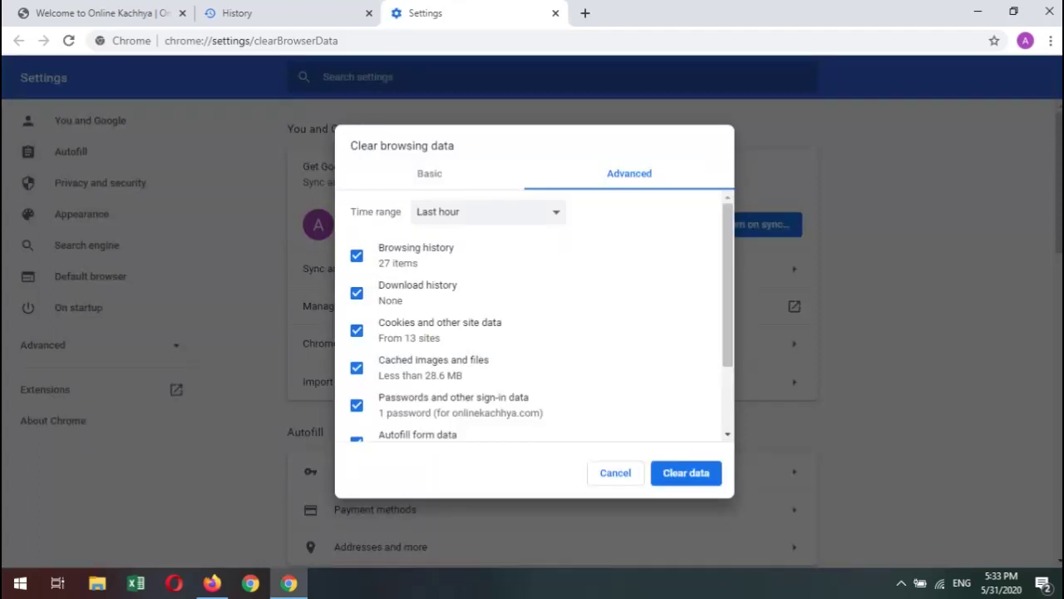
pyautogui.press('Left')
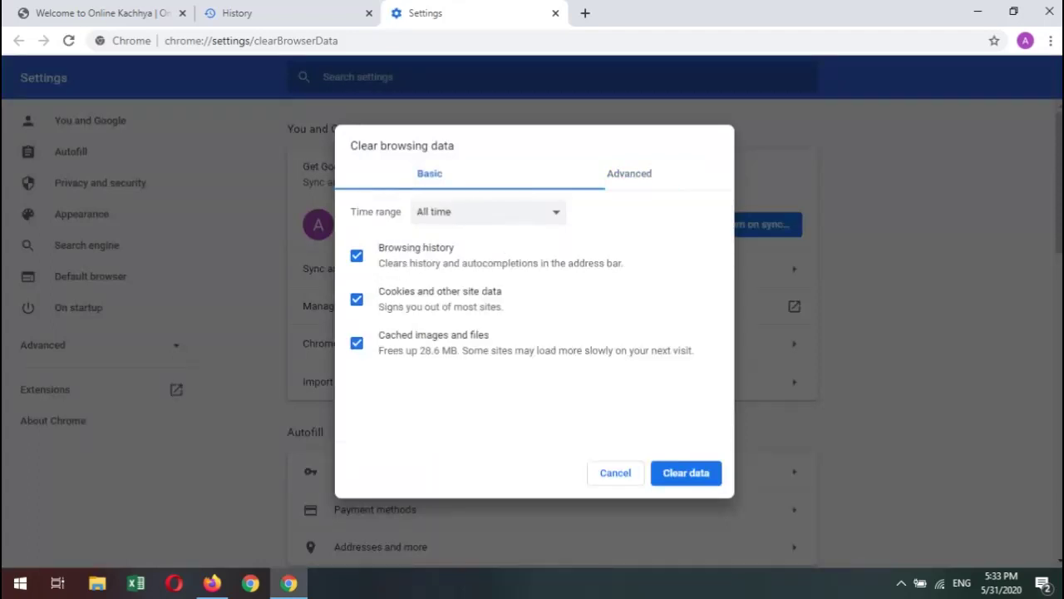
pyautogui.press('Right')
pyautogui.scroll(-3, 532, 316)
pyautogui.press('Tab')
pyautogui.press('Return')
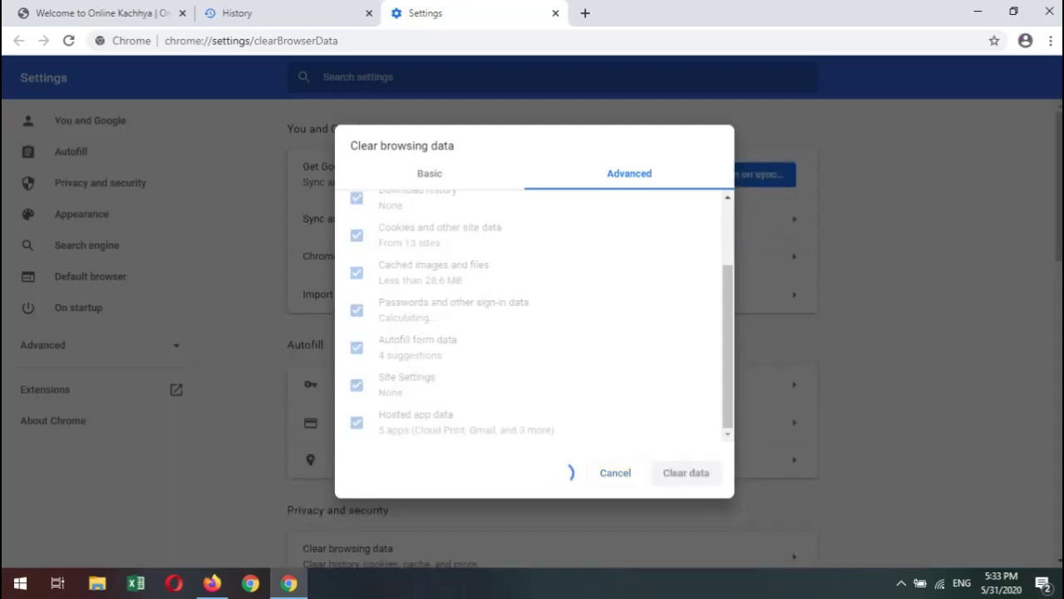
pyautogui.hotkey('ctrl', 'w')
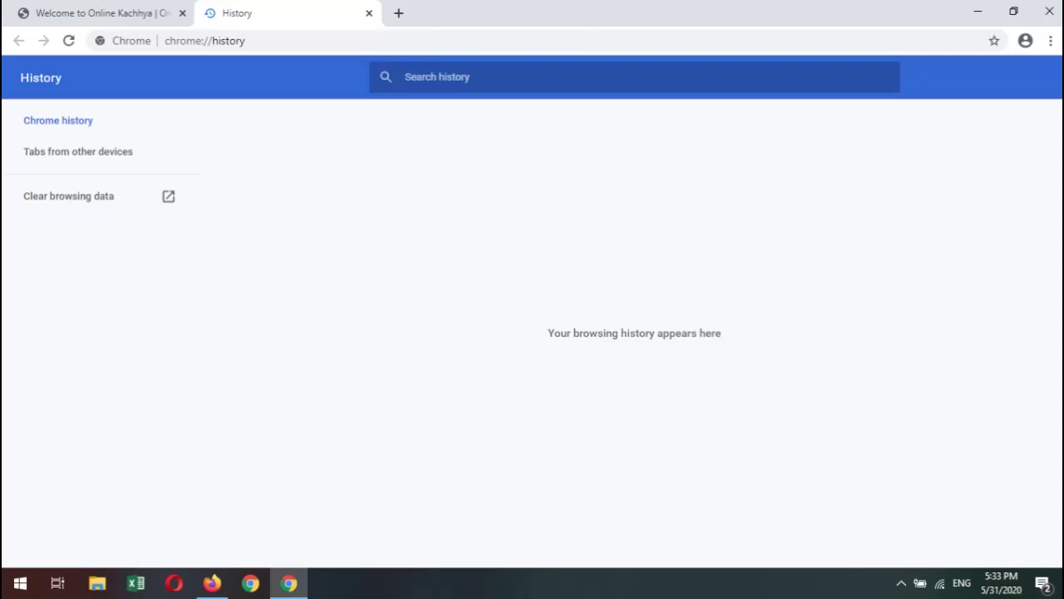
pyautogui.hotkey('ctrl', 'w')
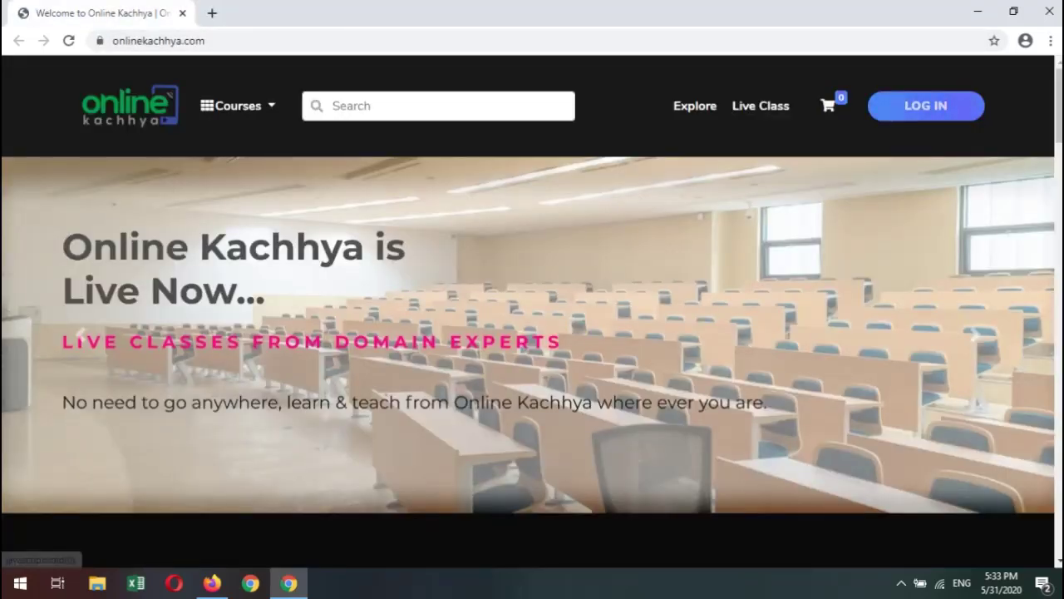
# Reload onlinekachhya.com in Chrome from the address bar.
pyautogui.hotkey('ctrl', 'l')
pyautogui.press('Return')
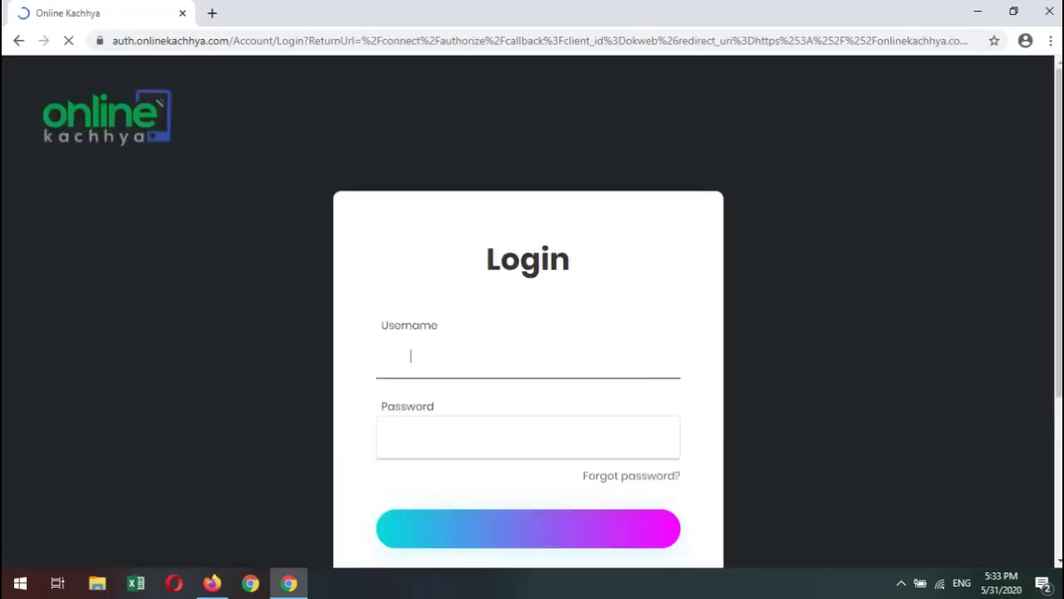
pyautogui.scroll(-2, 527, 332)
pyautogui.scroll(2, 527, 332)
pyautogui.hotkey('ctrl', 'l')
pyautogui.write('on')
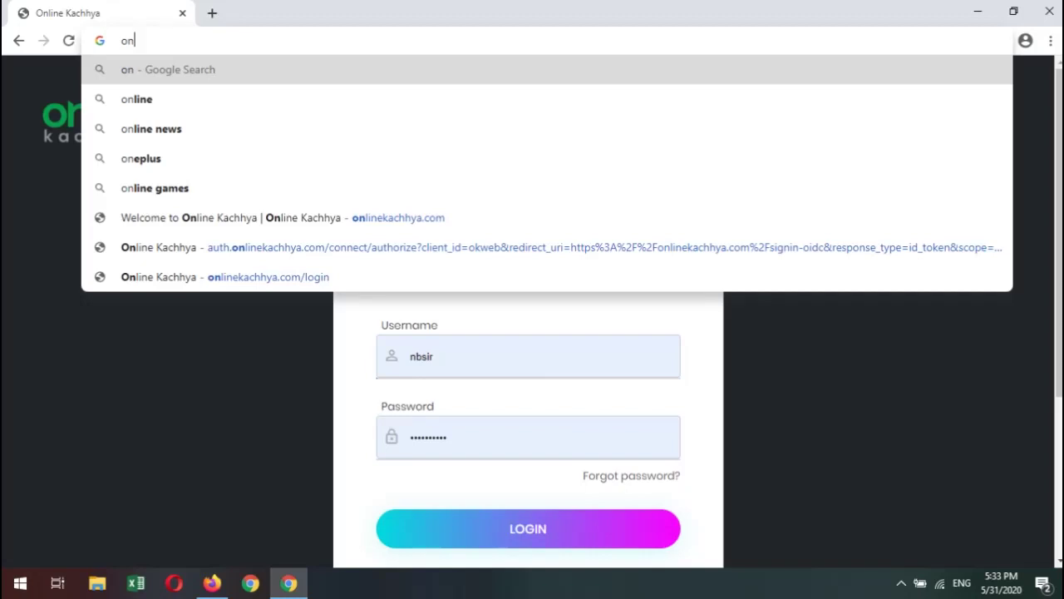
pyautogui.write('lin')
pyautogui.press('Return')
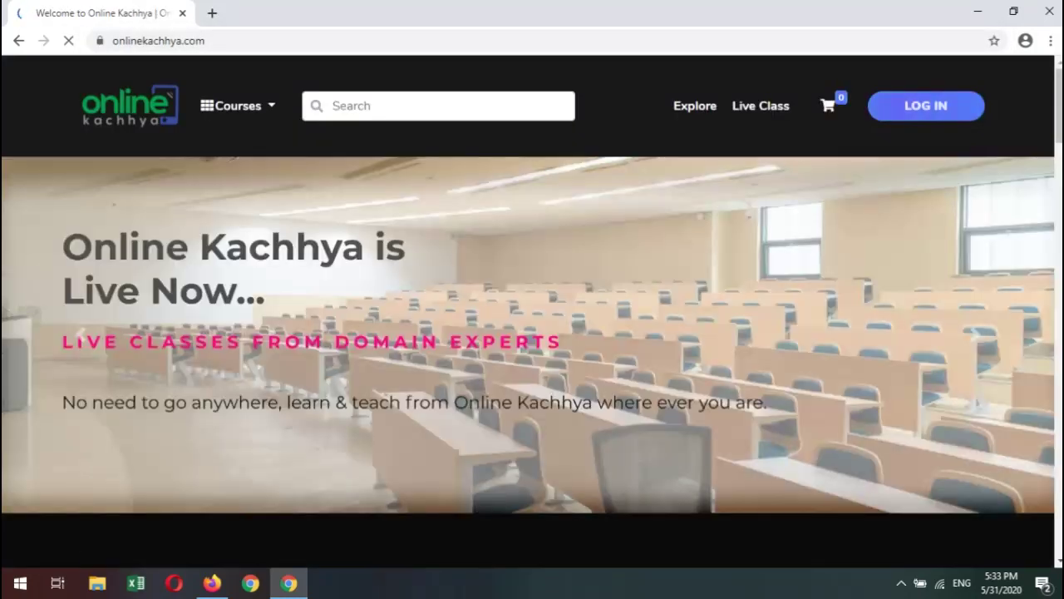
# Open the LOG IN page with saved credentials autofilled, then minimize Chrome and Firefox.
pyautogui.click(926, 105)
pyautogui.press('Tab')
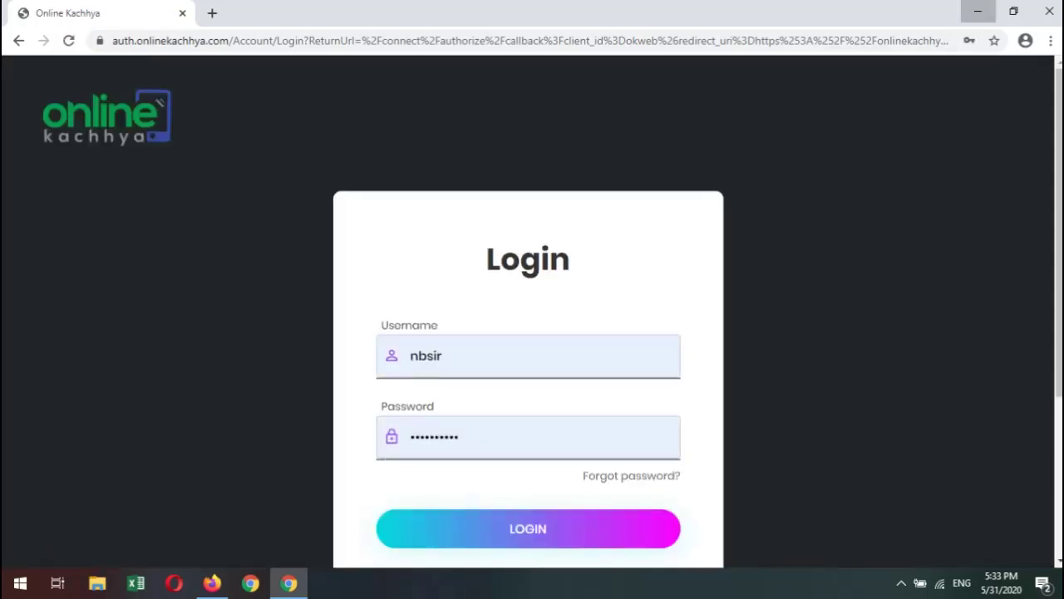
pyautogui.click(978, 12)
pyautogui.click(978, 11)
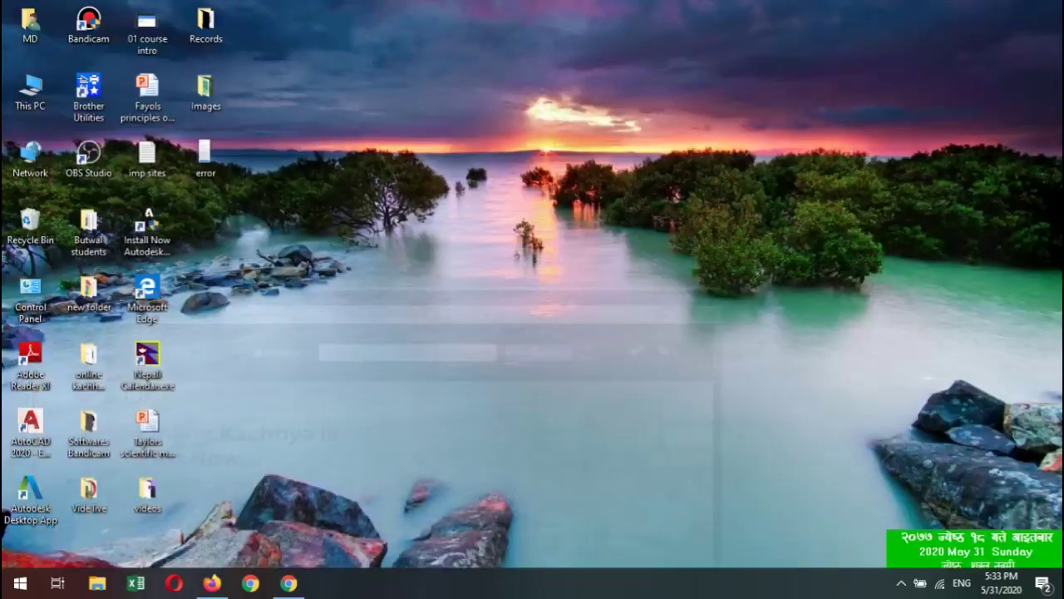
# Open error.jpg in Photos and switch between it and Chrome's login page to compare.
pyautogui.doubleClick(205, 158)
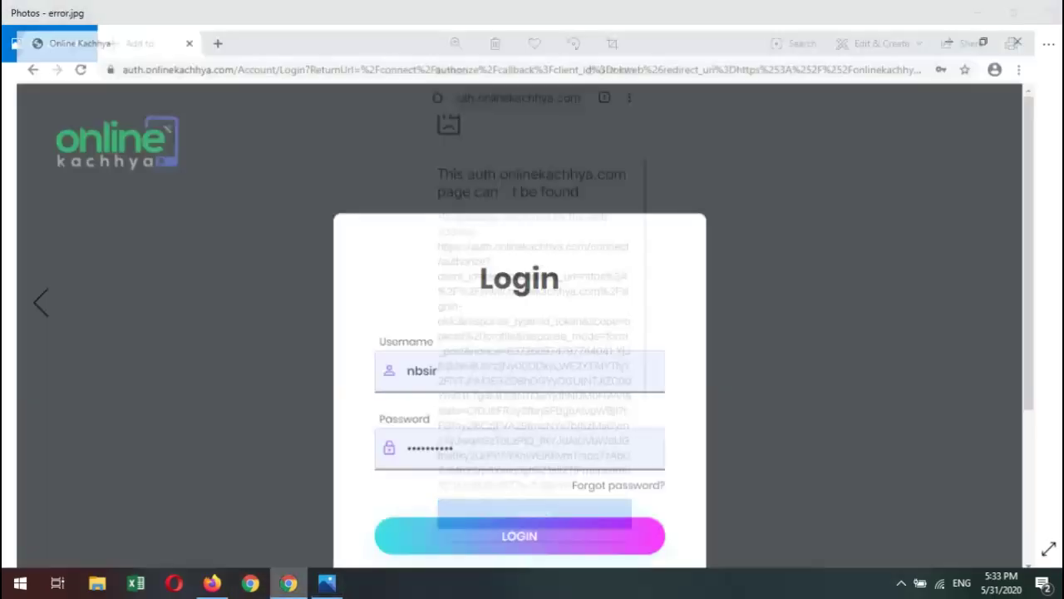
pyautogui.click(289, 582)
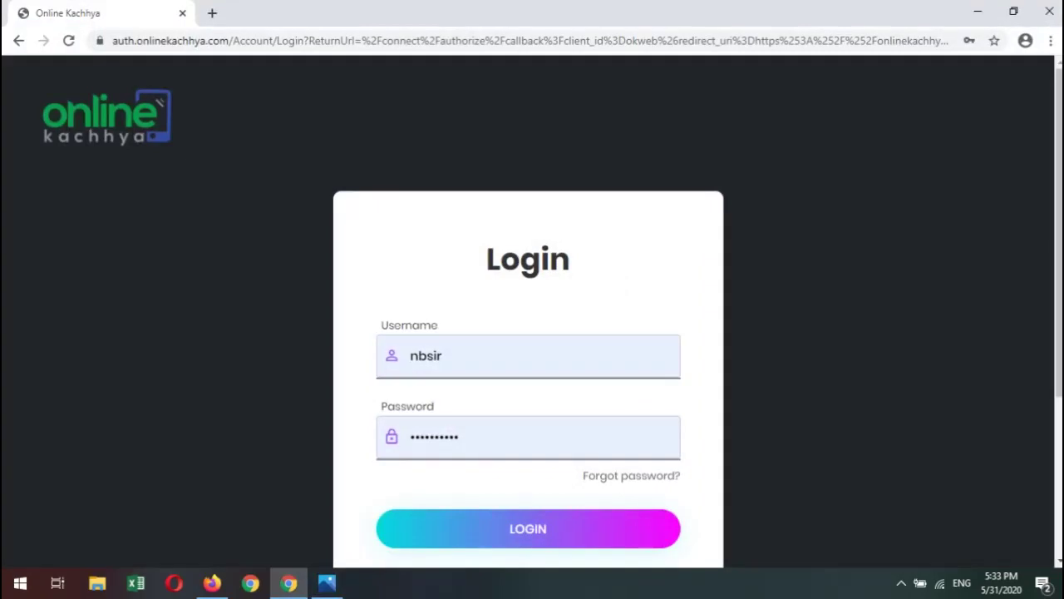
pyautogui.click(326, 583)
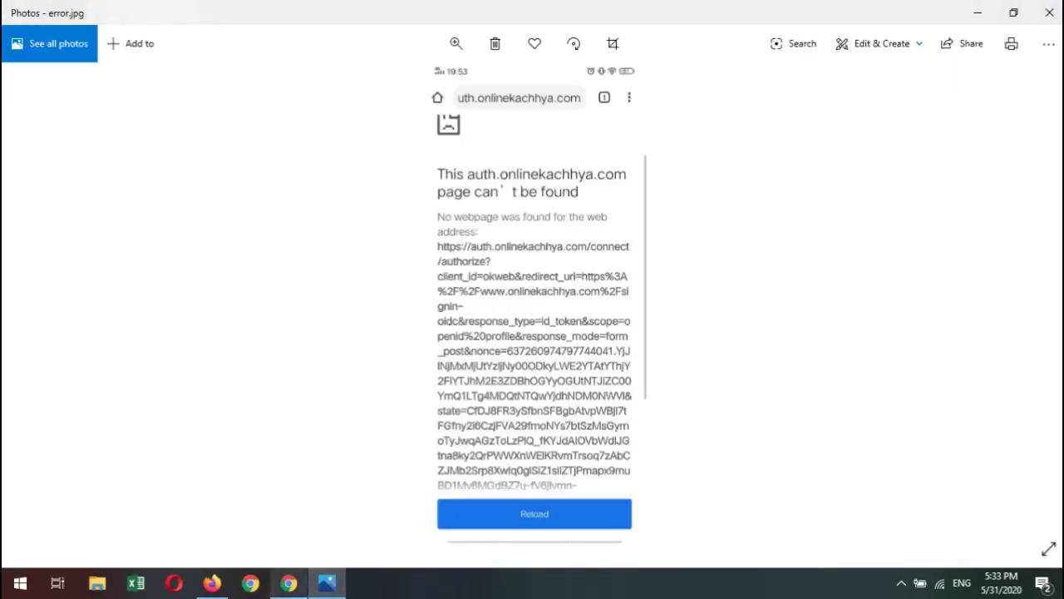
pyautogui.click(289, 583)
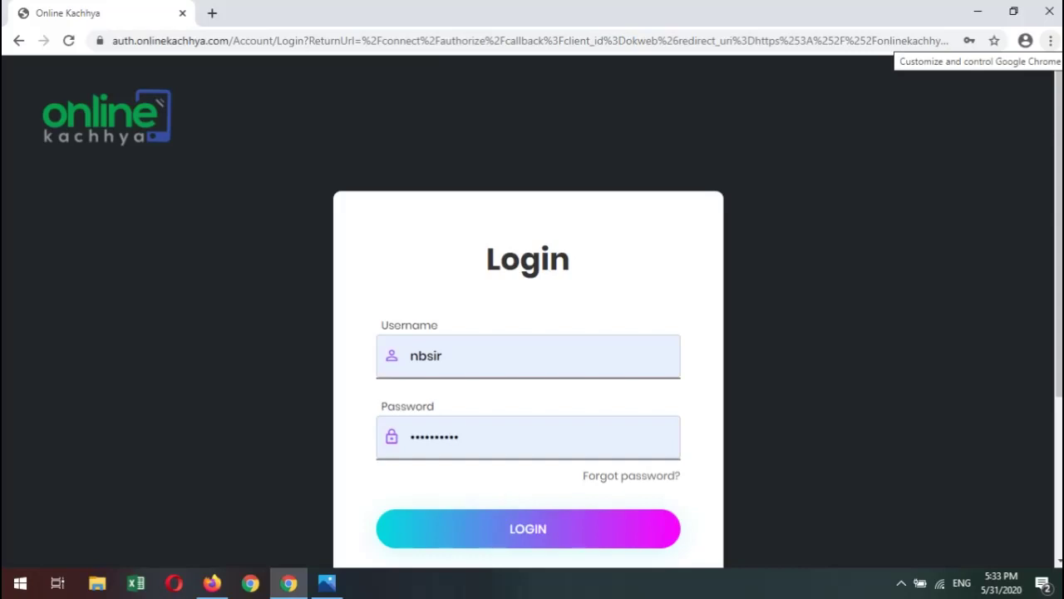
# Clear Chrome's browsing data again from the History page, then switch to Firefox.
pyautogui.click(1050, 40)
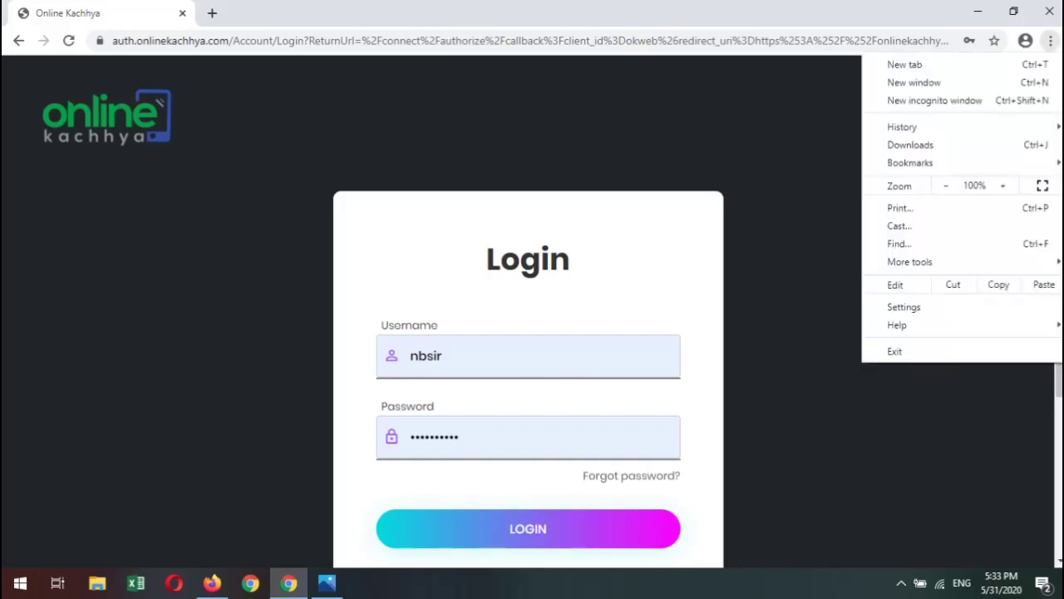
pyautogui.moveTo(914, 126)
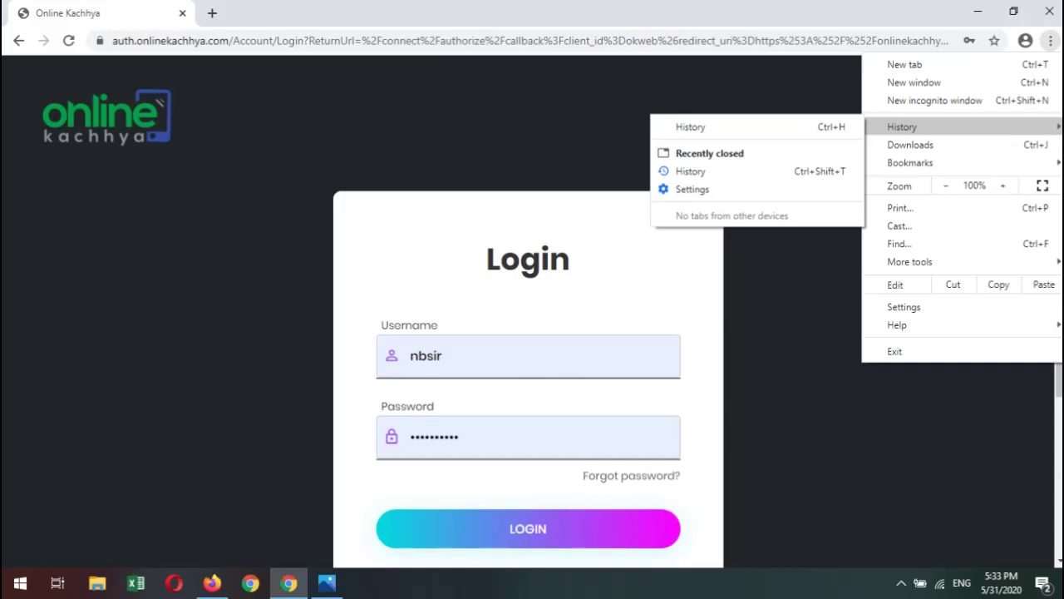
pyautogui.click(690, 127)
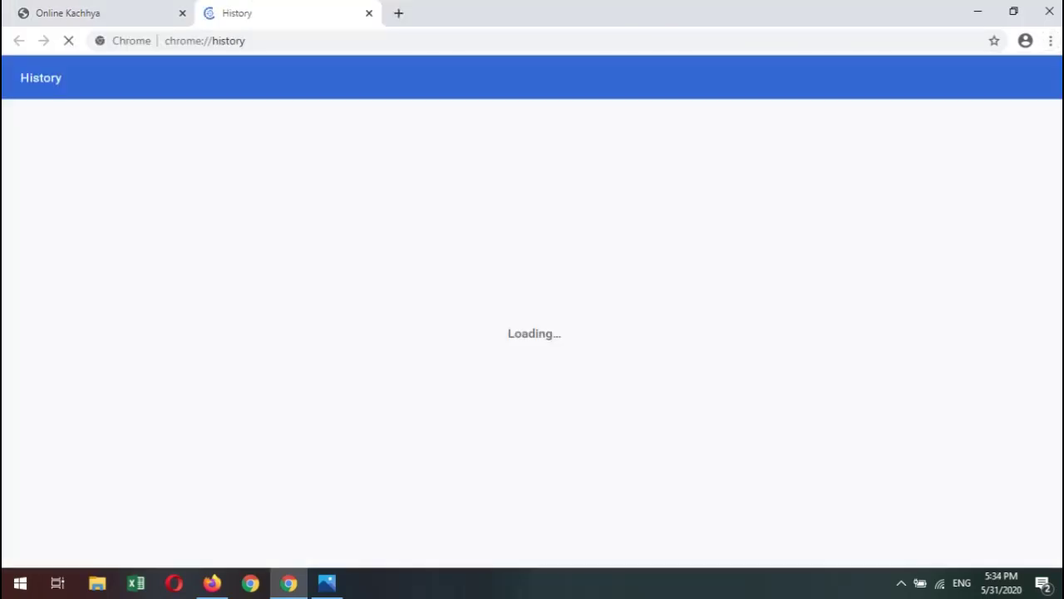
pyautogui.click(83, 196)
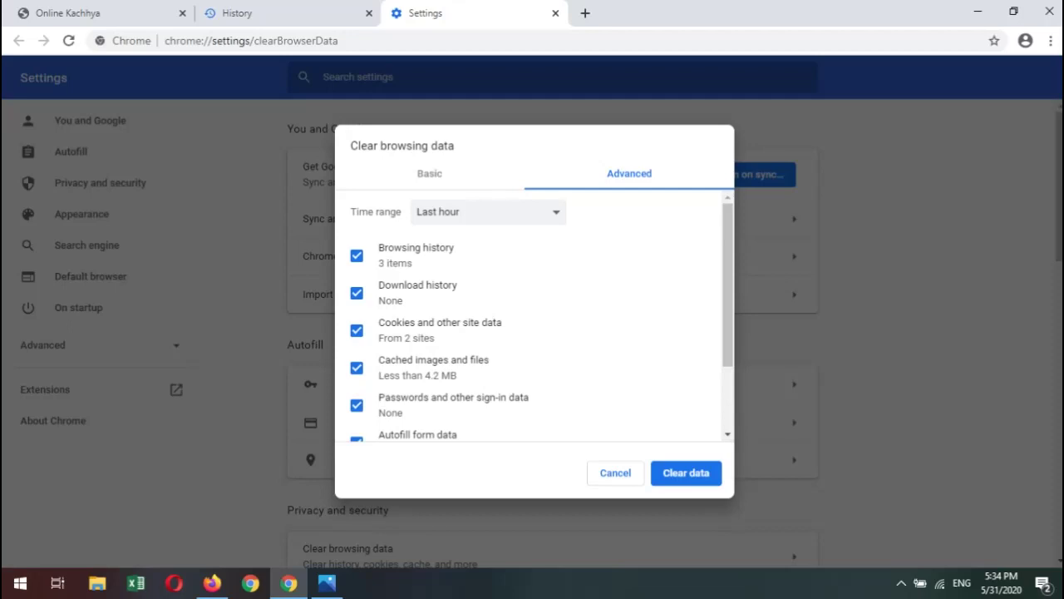
pyautogui.click(685, 472)
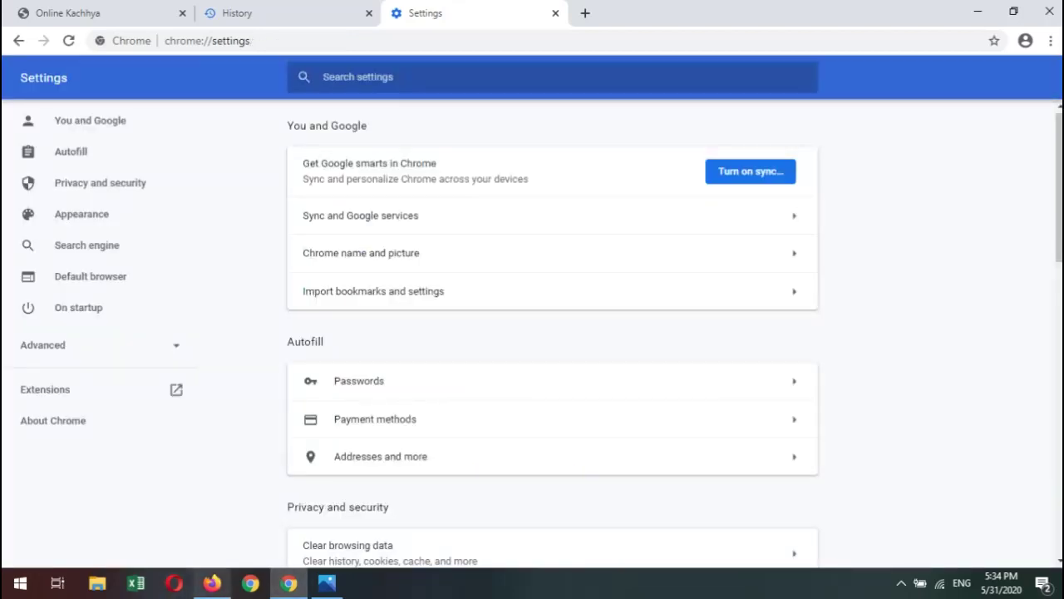
pyautogui.click(212, 582)
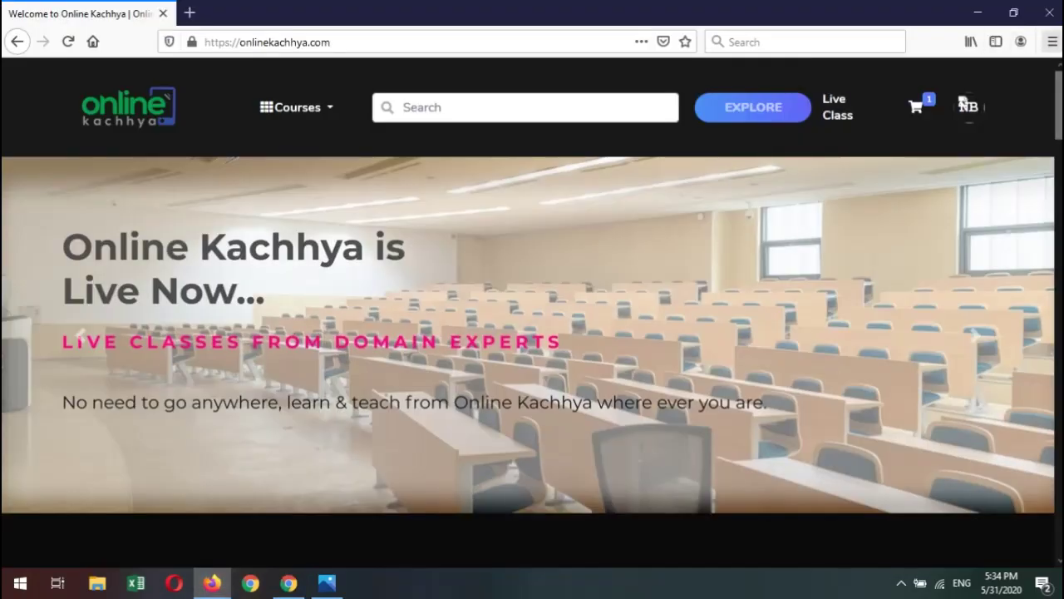
# Open Firefox's Library panel showing bookmarks, history, downloads and recent highlights.
pyautogui.click(1052, 42)
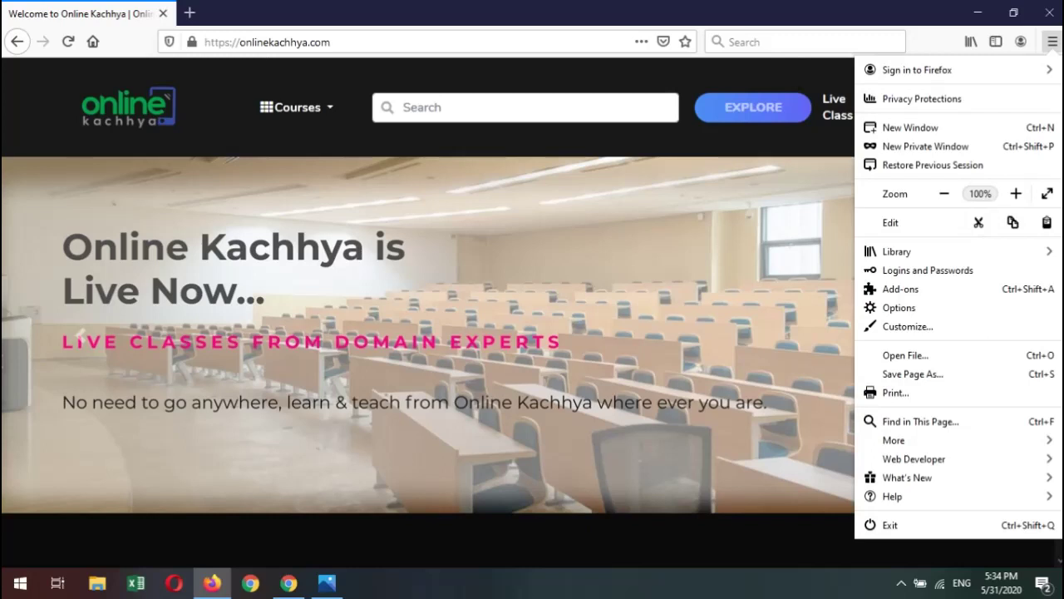
pyautogui.click(1052, 41)
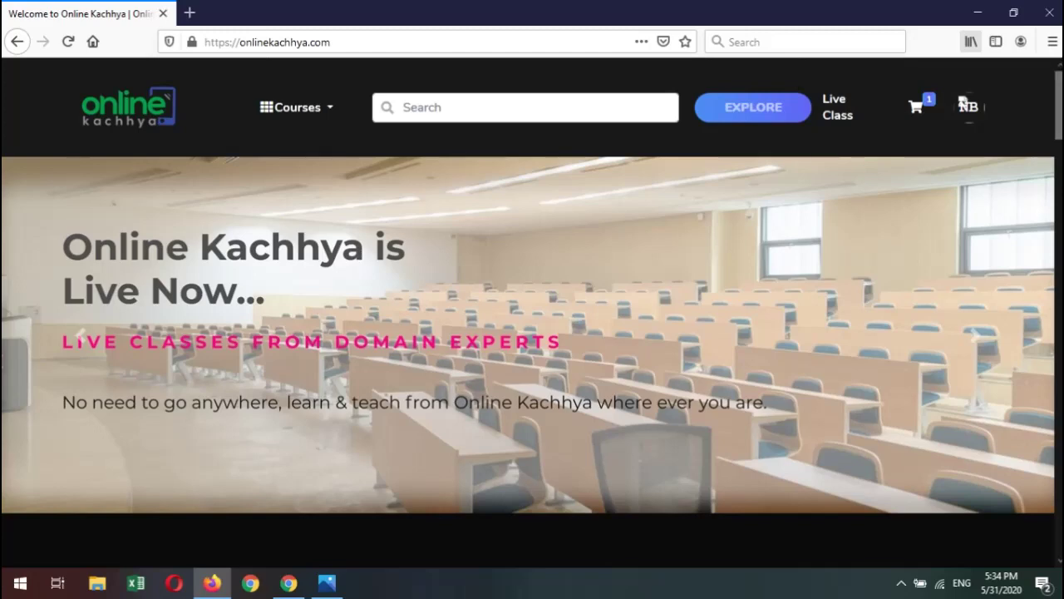
pyautogui.click(971, 42)
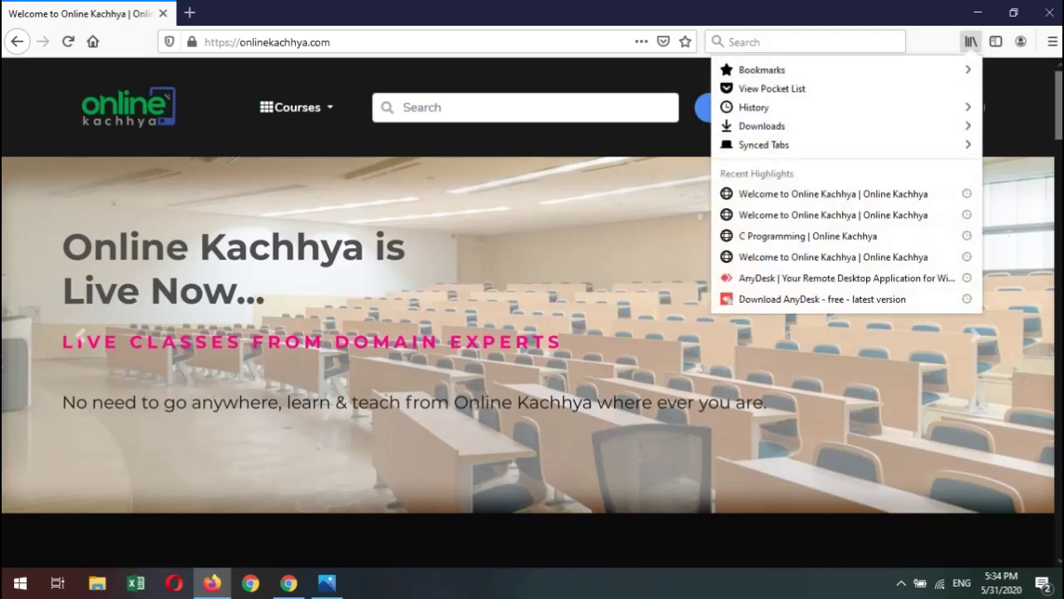